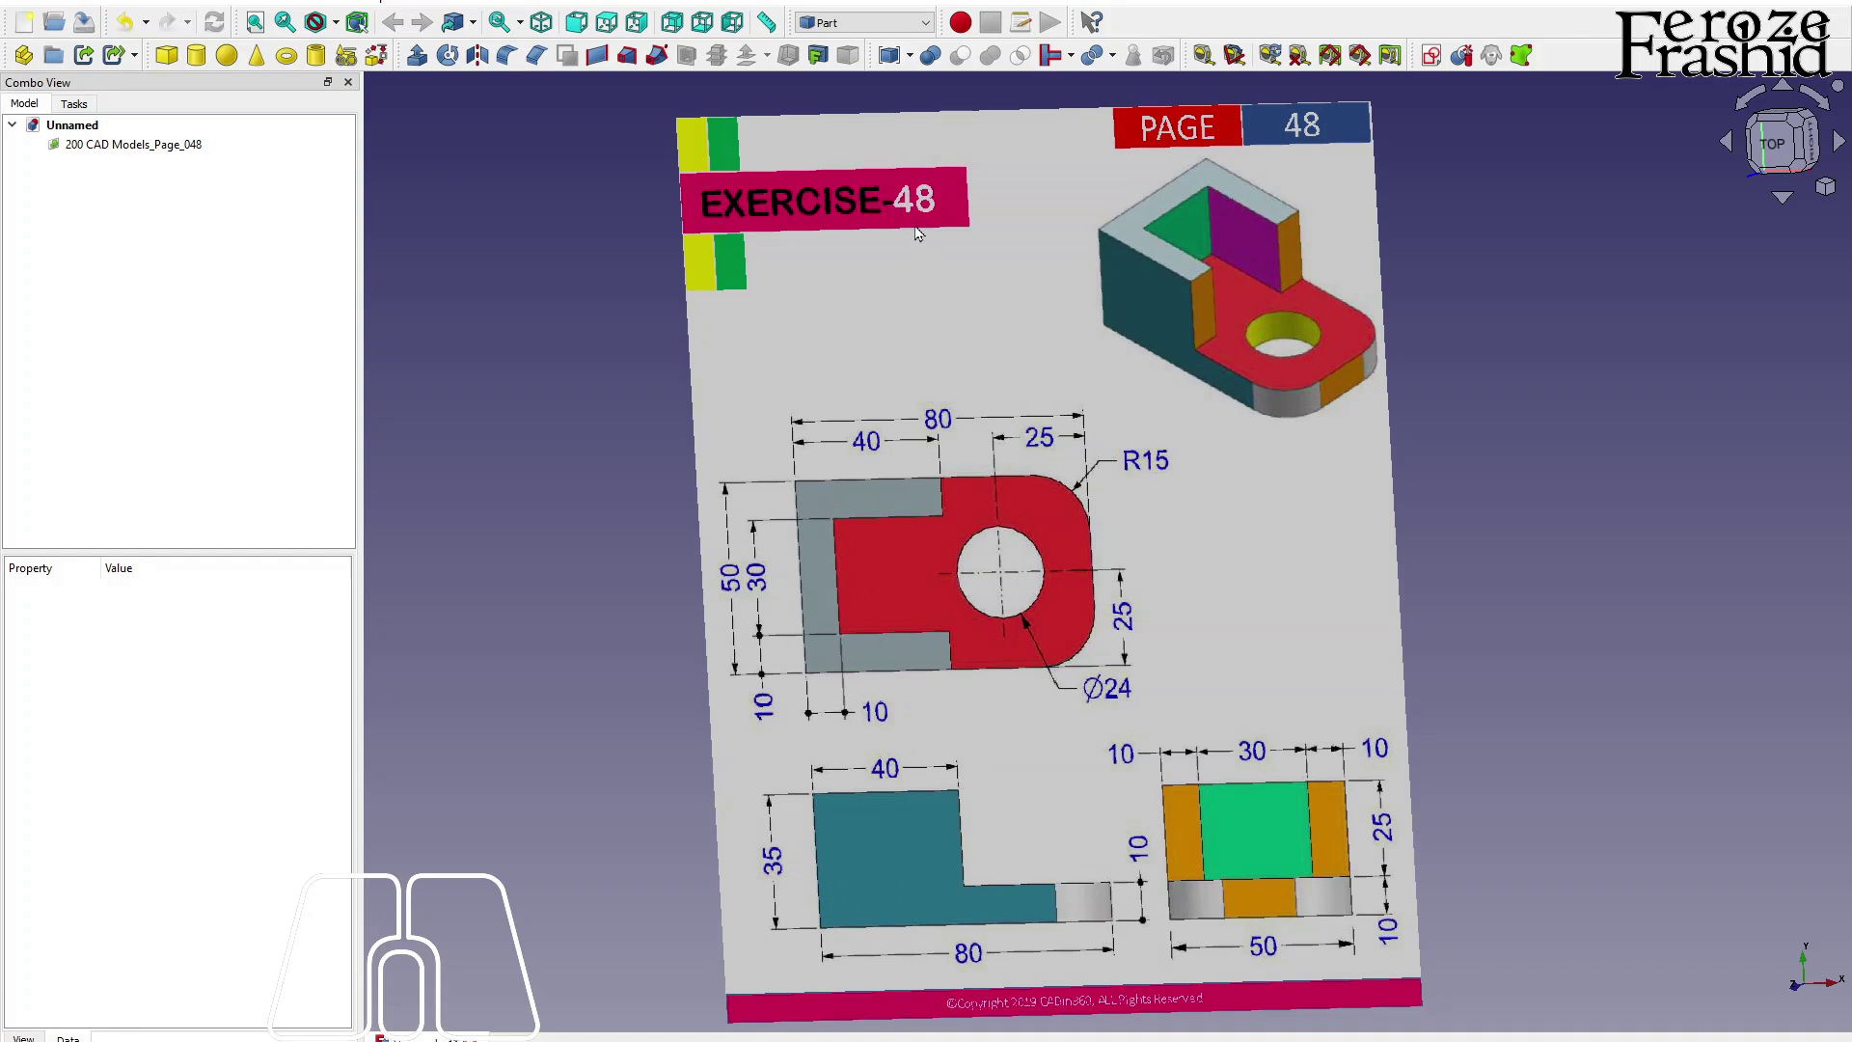
View the exercise 48 reference sheet from the top with the whole page visible, and review its image plane settings.
{"action": "left_click", "coordinate": [1763, 171]}
{"action": "scroll", "coordinate": [1110, 282], "scroll_direction": "down", "scroll_amount": 1}
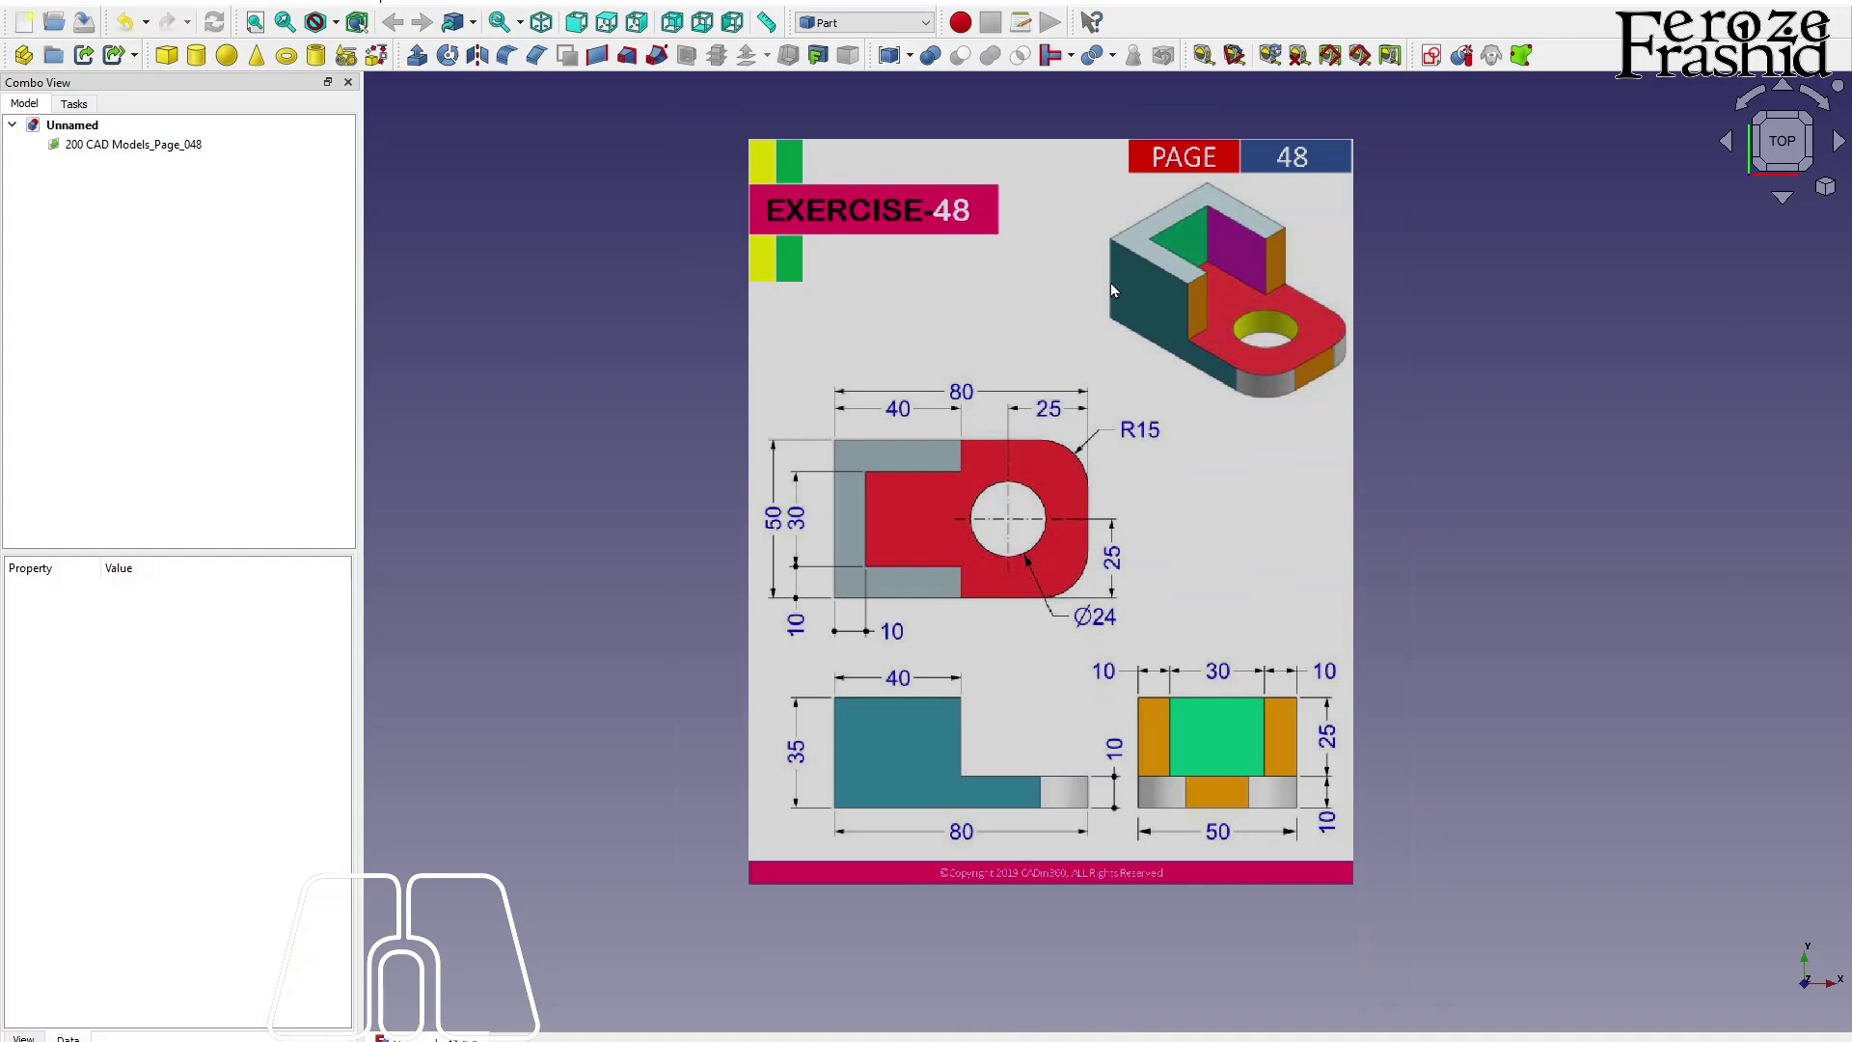
{"action": "double_click", "coordinate": [177, 144]}
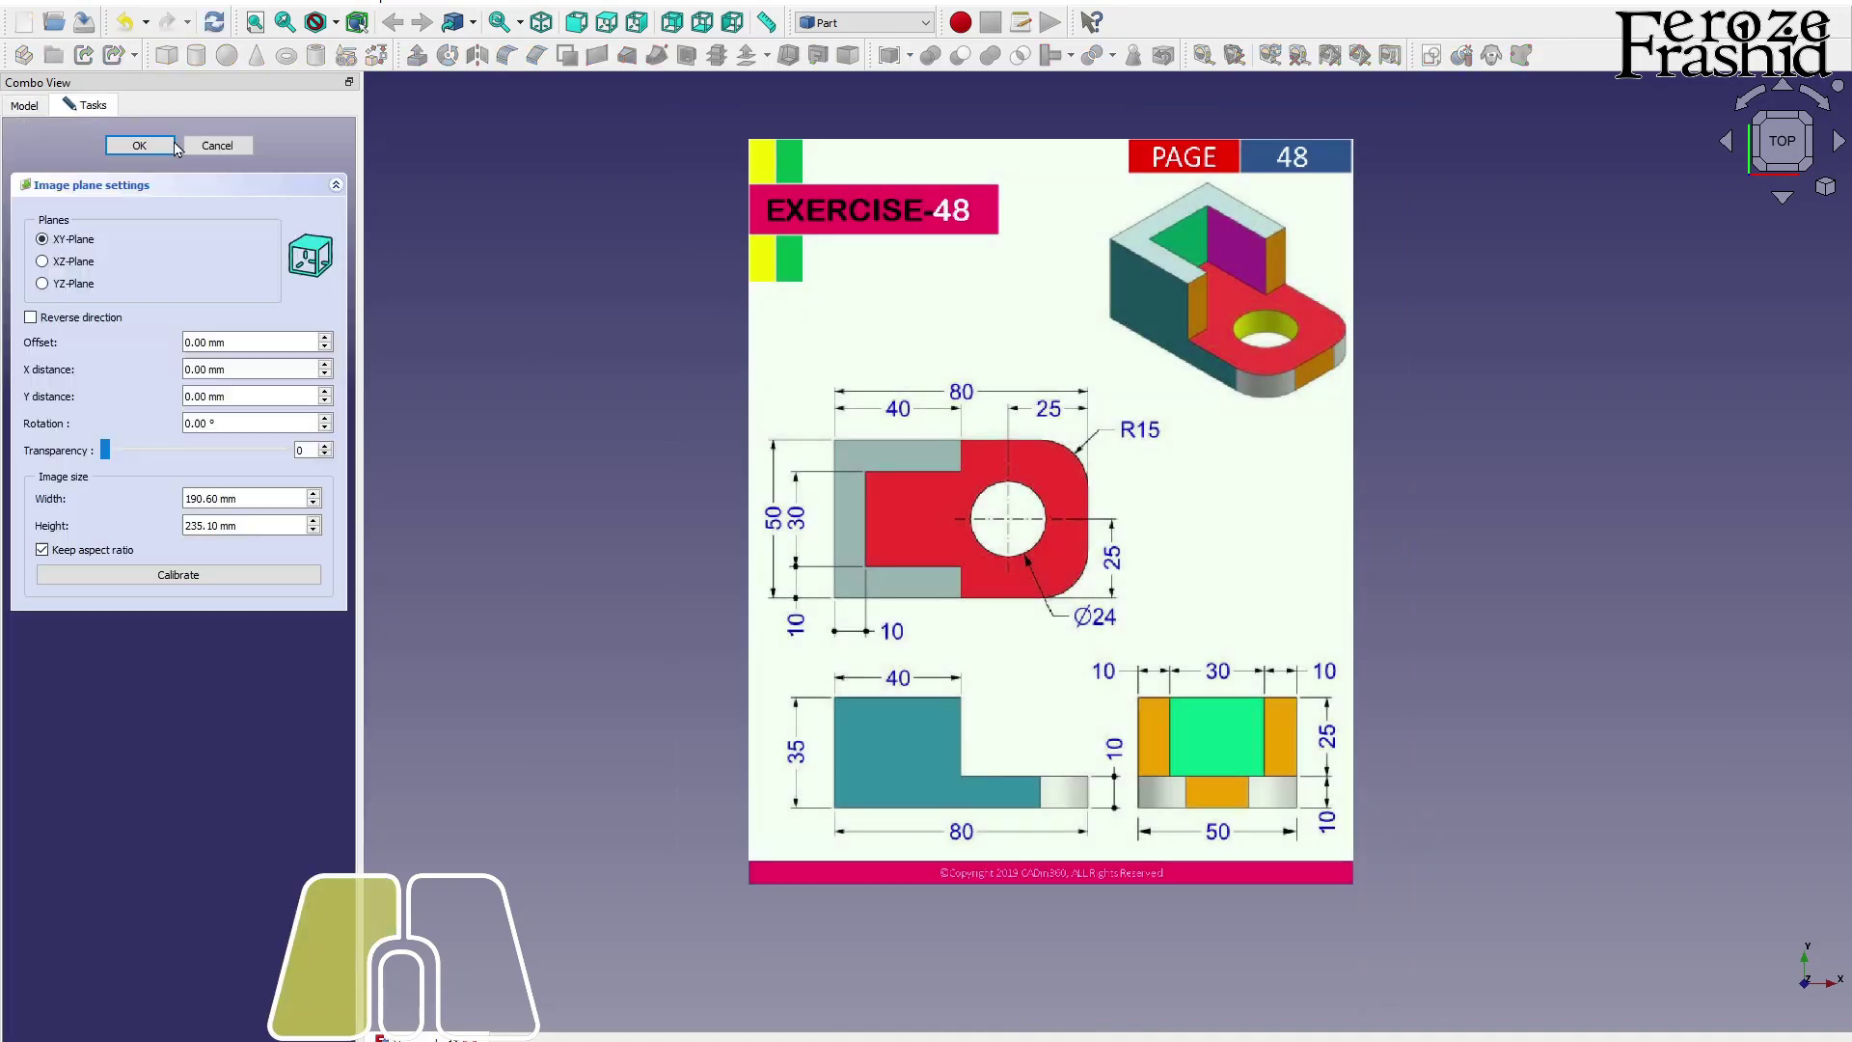
{"action": "left_click", "coordinate": [188, 577]}
{"action": "scroll", "coordinate": [1042, 578], "scroll_direction": "up", "scroll_amount": 4}
{"action": "scroll", "coordinate": [1049, 600], "scroll_direction": "down", "scroll_amount": 4}
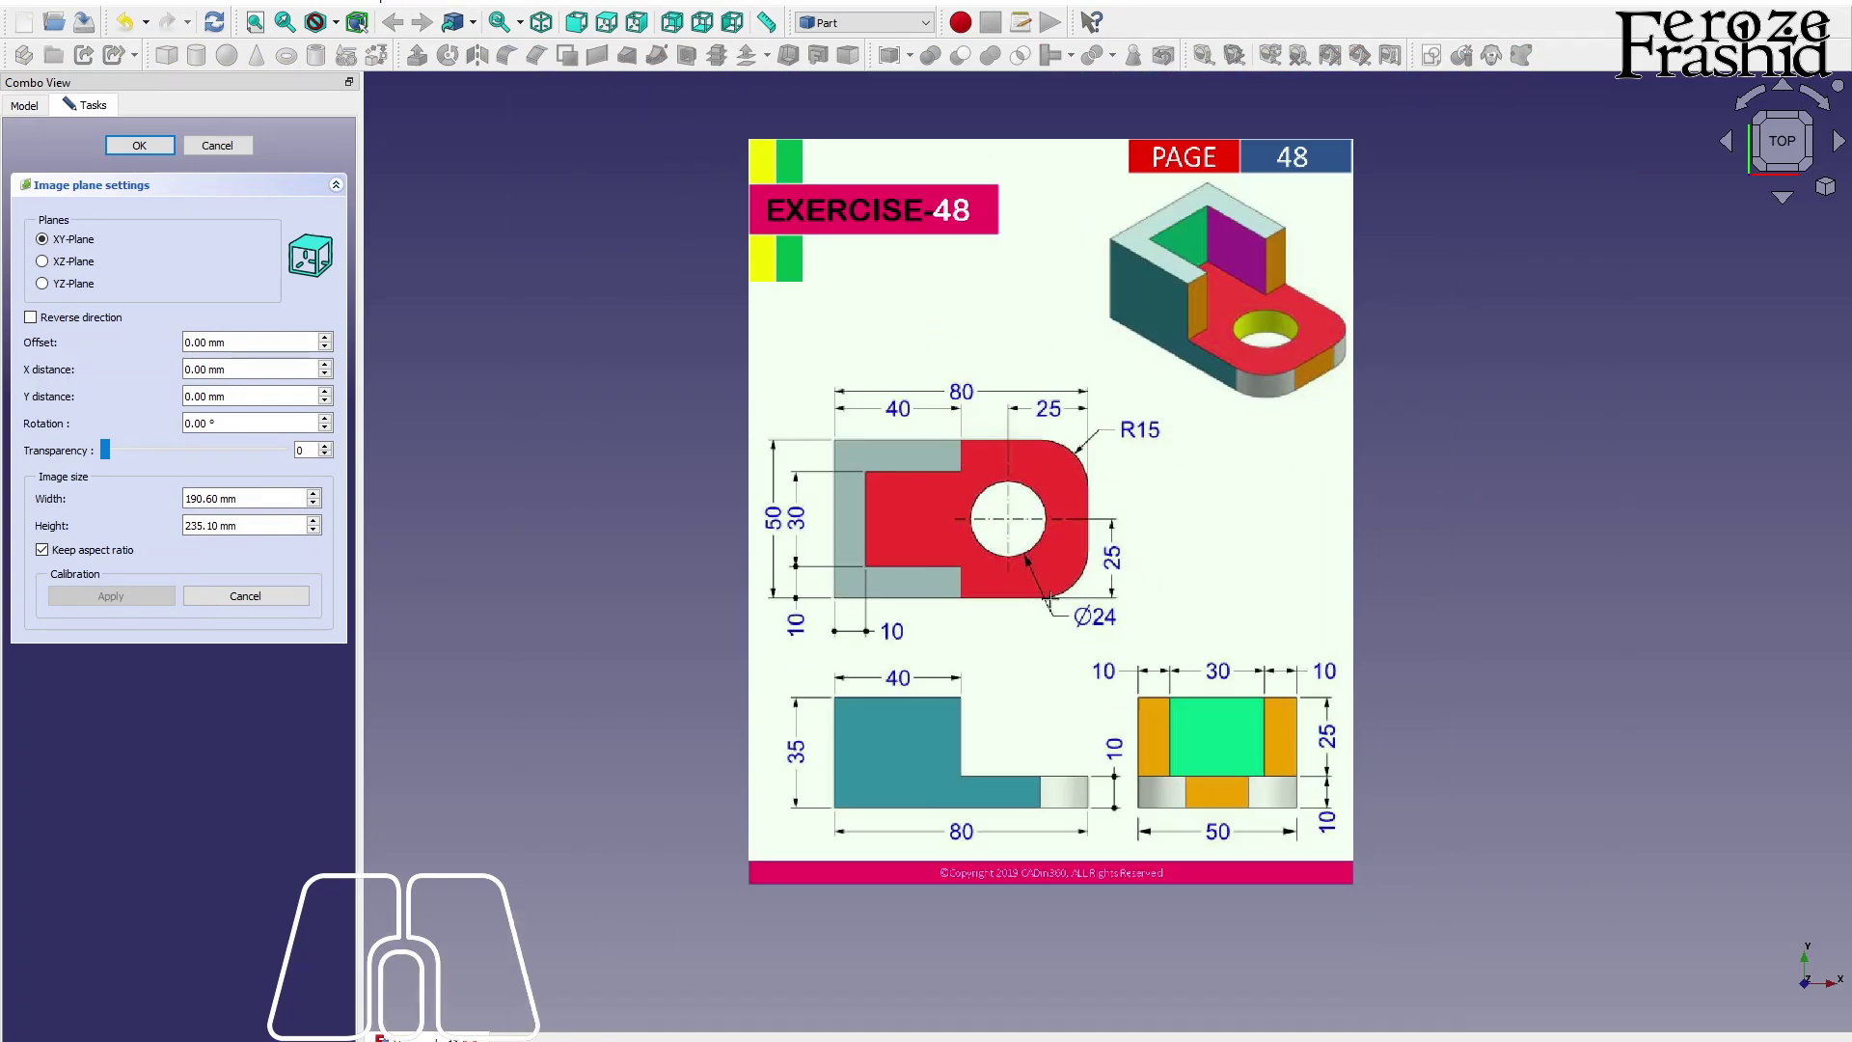
{"action": "left_click", "coordinate": [218, 145]}
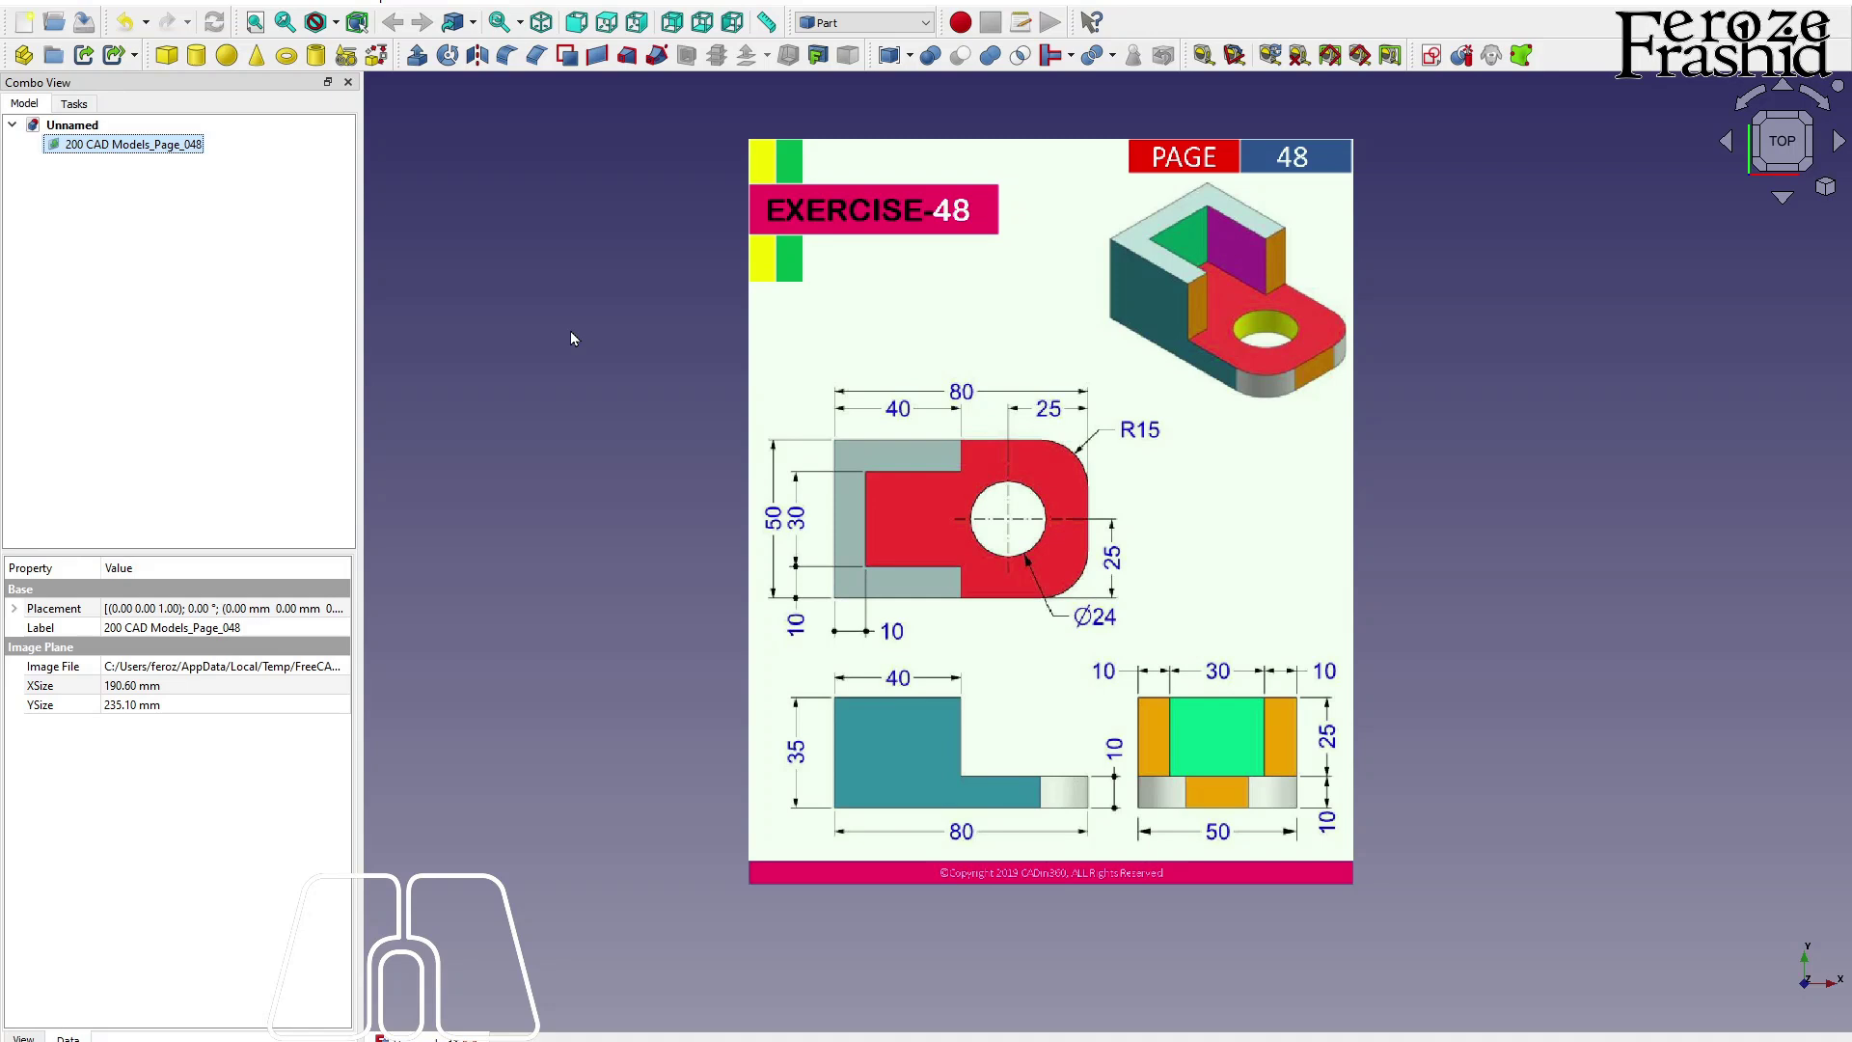
{"action": "right_click", "coordinate": [142, 153]}
Move the reference drawing 174.50 mm to the right along X, then deselect it.
{"action": "left_click", "coordinate": [183, 181]}
{"action": "left_click_drag", "start_coordinate": [1337, 497], "coordinate": [1851, 497]}
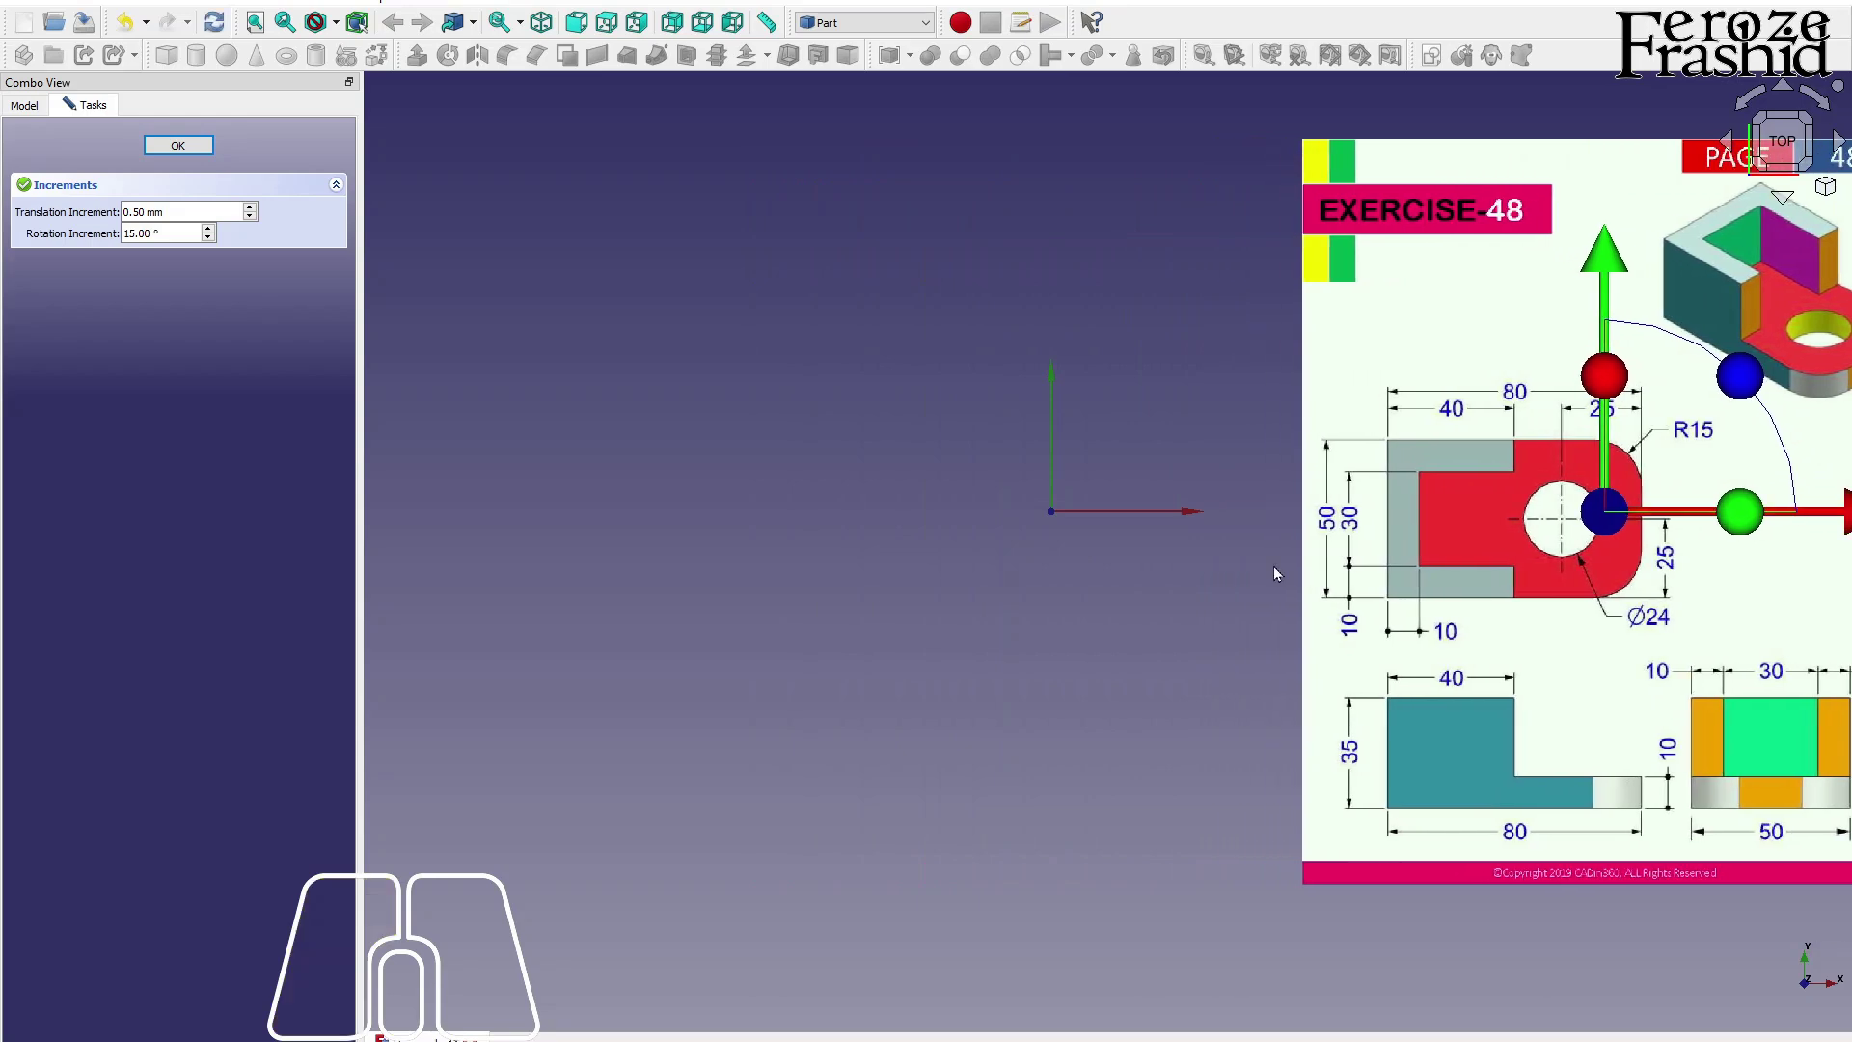
{"action": "left_click", "coordinate": [177, 145]}
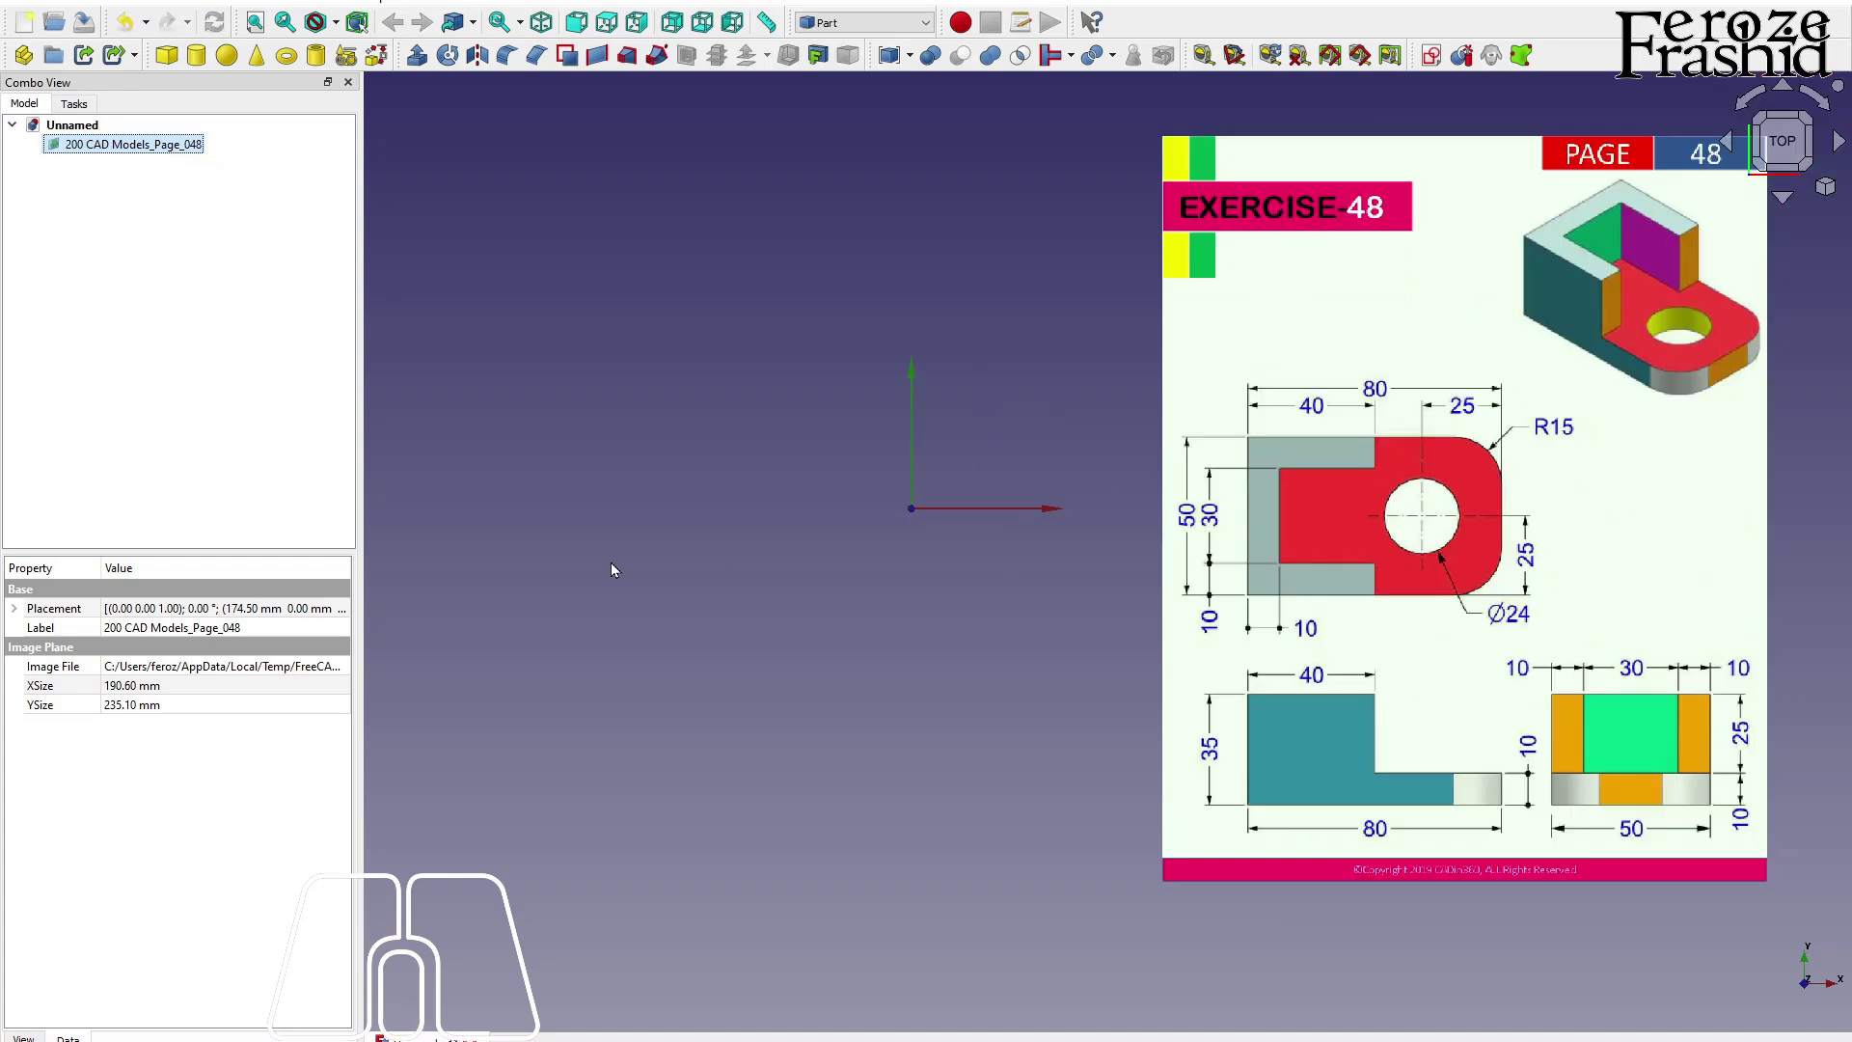
{"action": "left_click", "coordinate": [992, 440]}
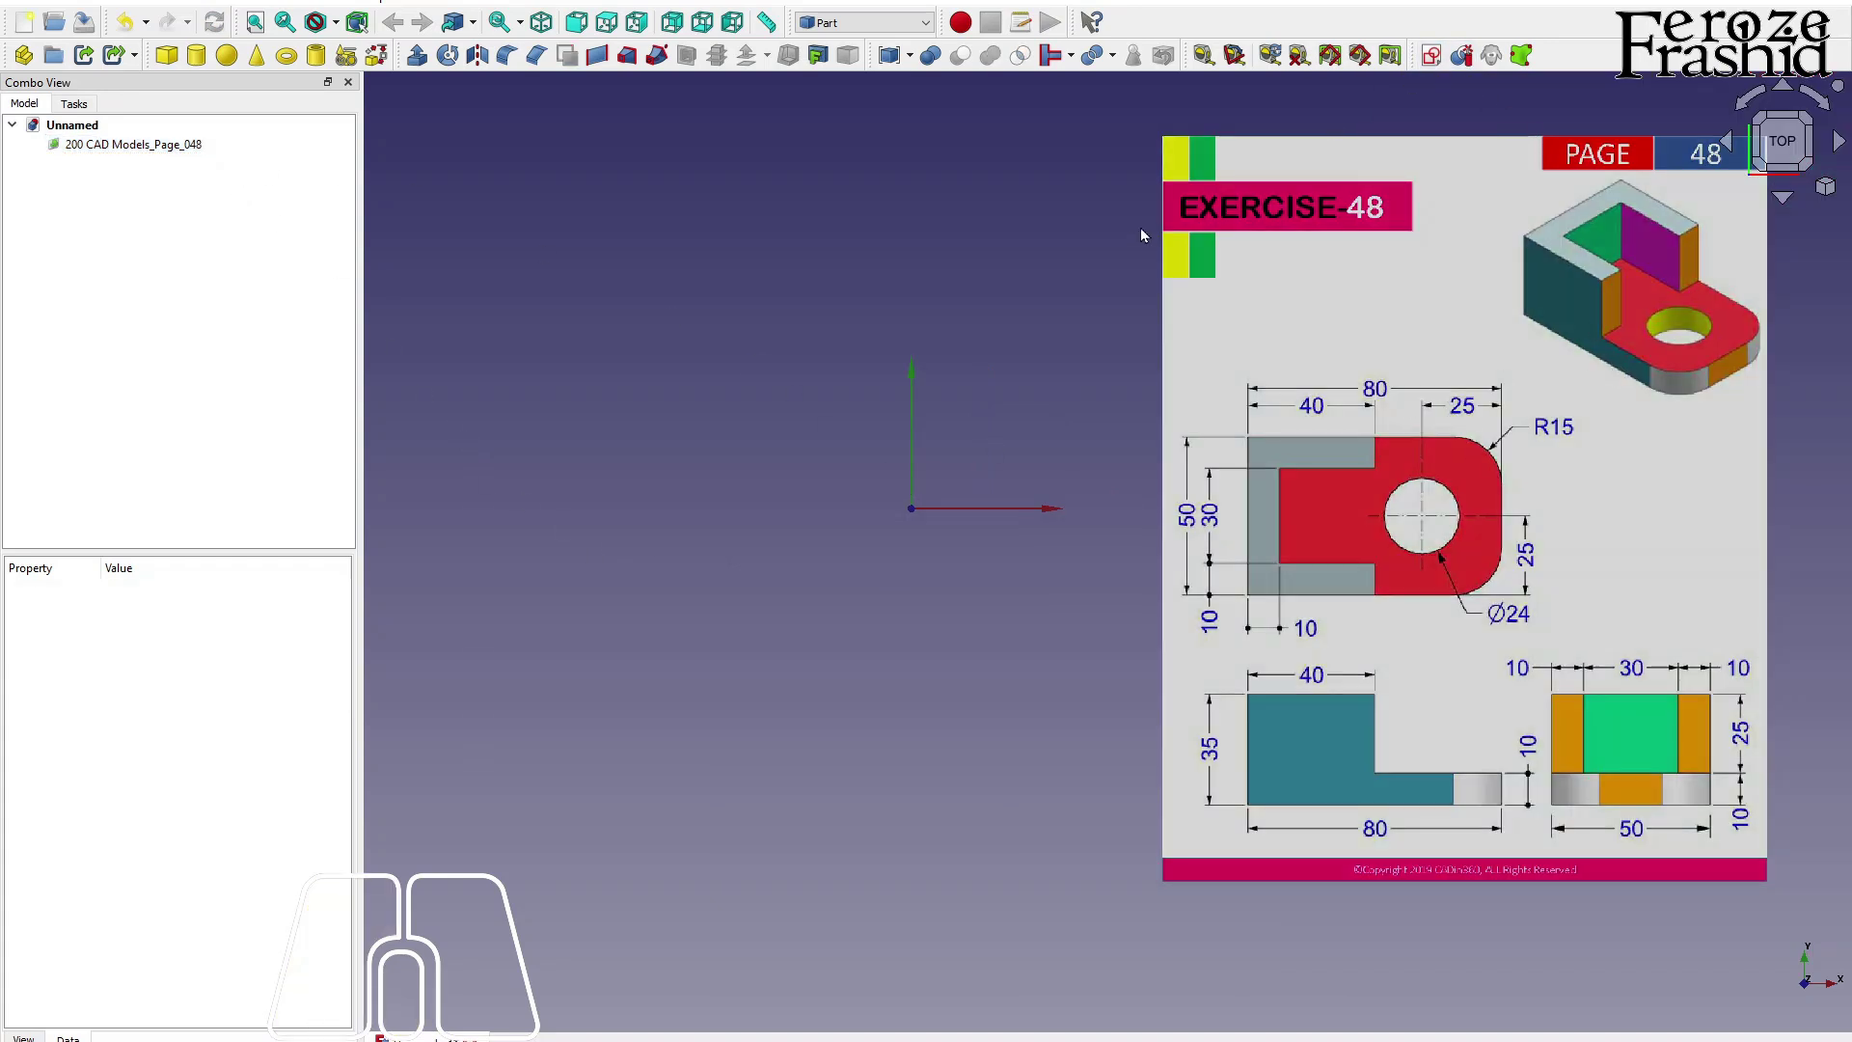
{"action": "left_click", "coordinate": [1432, 55]}
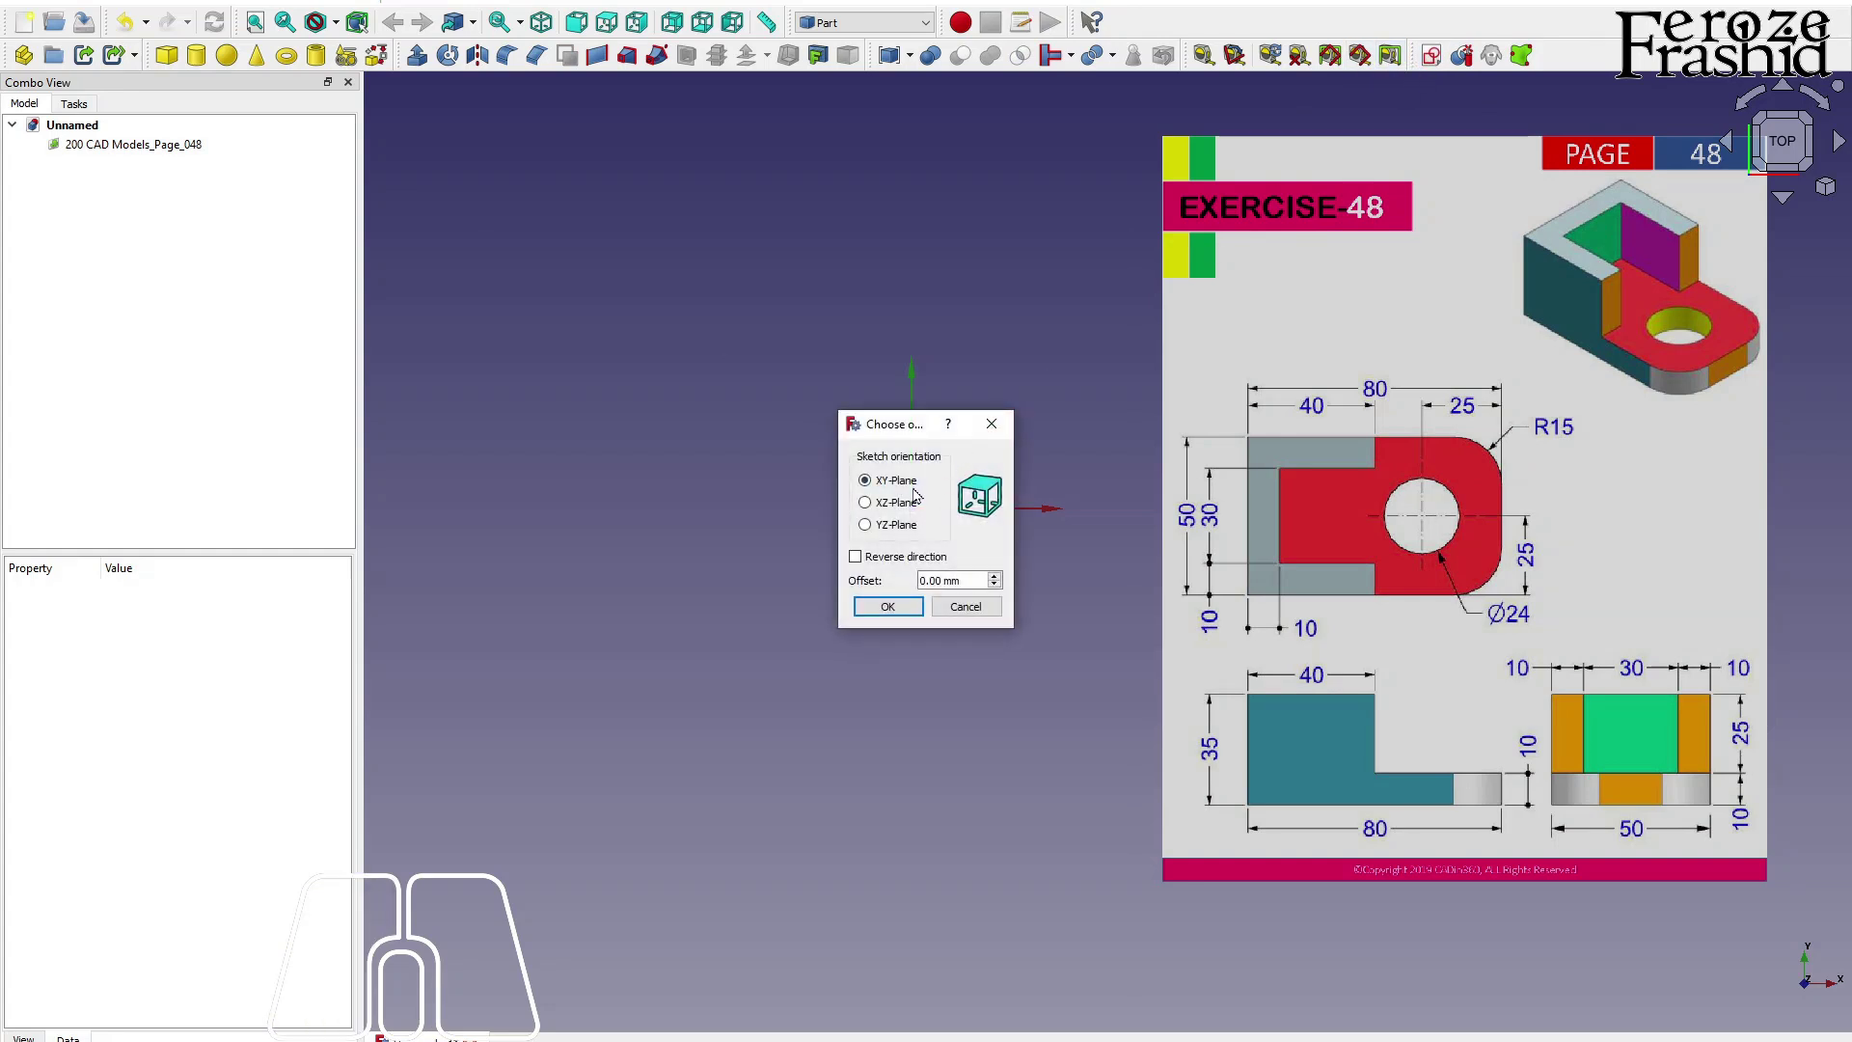
Create a sketch on the XY plane holding a rectangle that encloses the origin.
{"action": "left_click", "coordinate": [888, 606]}
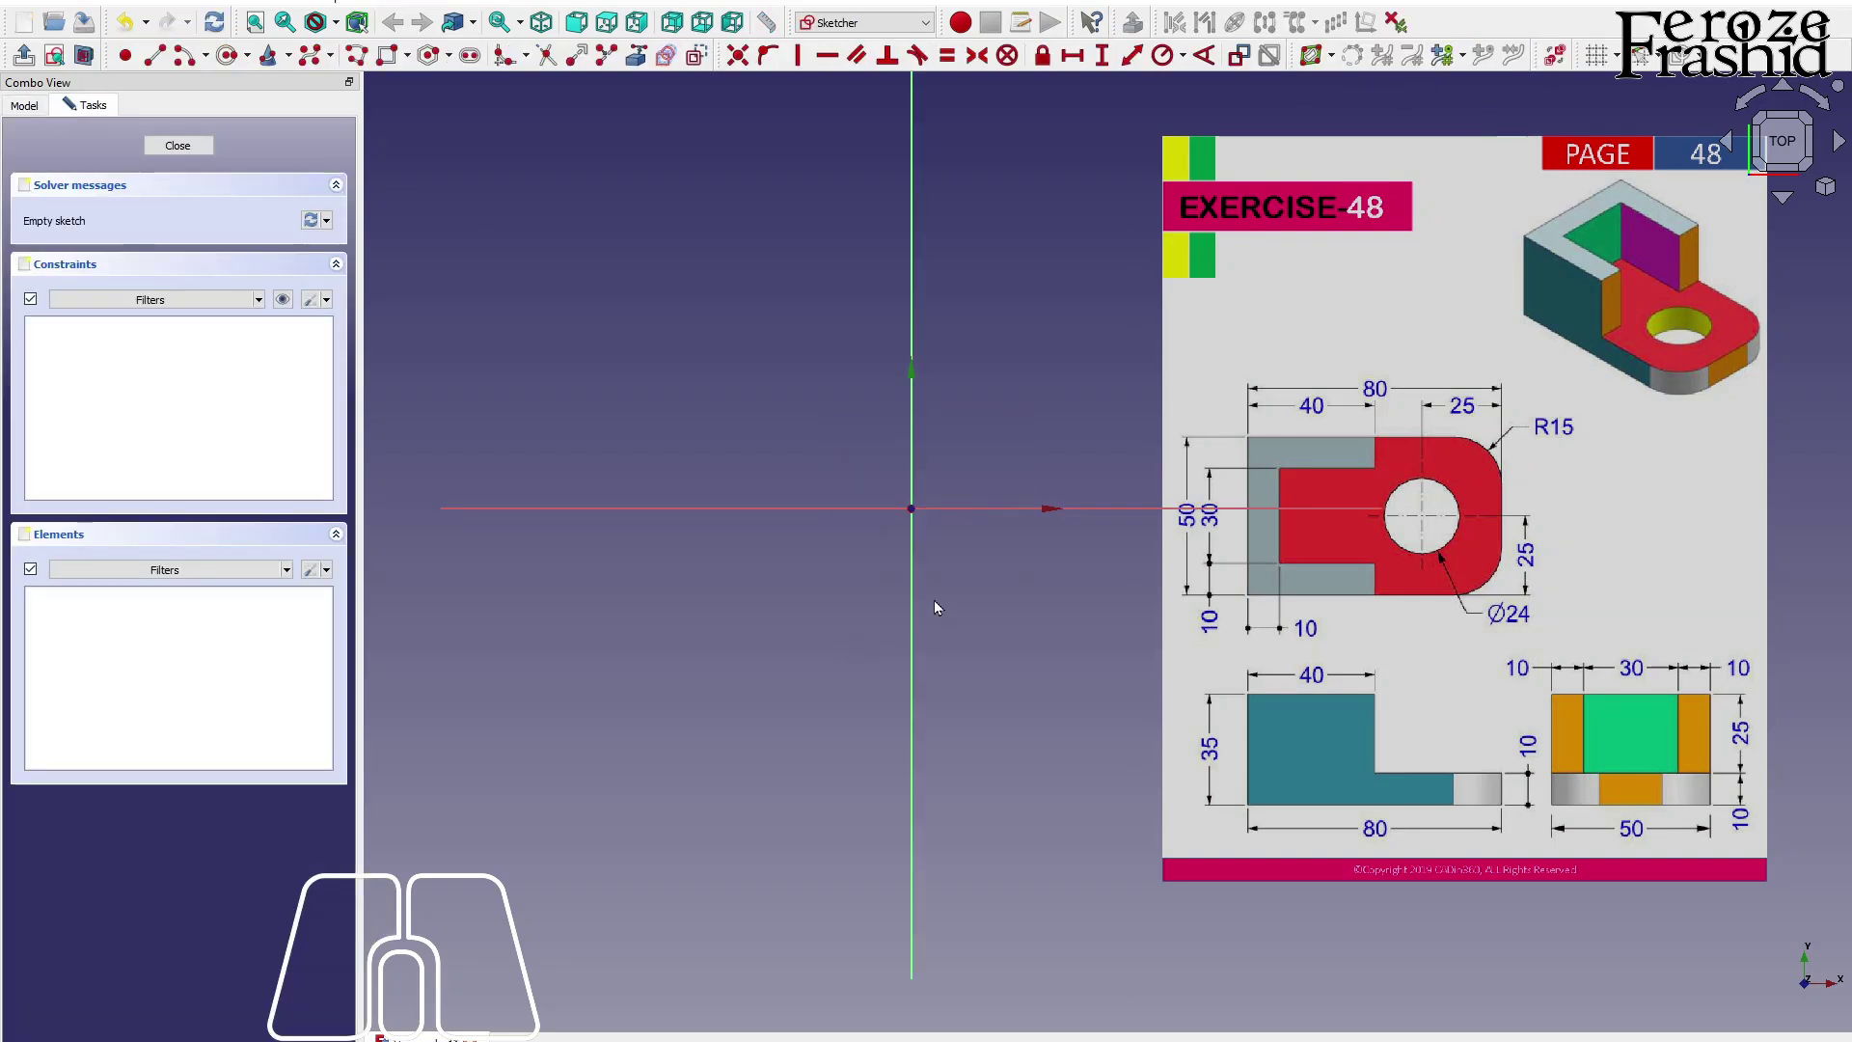
{"action": "left_click", "coordinate": [358, 57]}
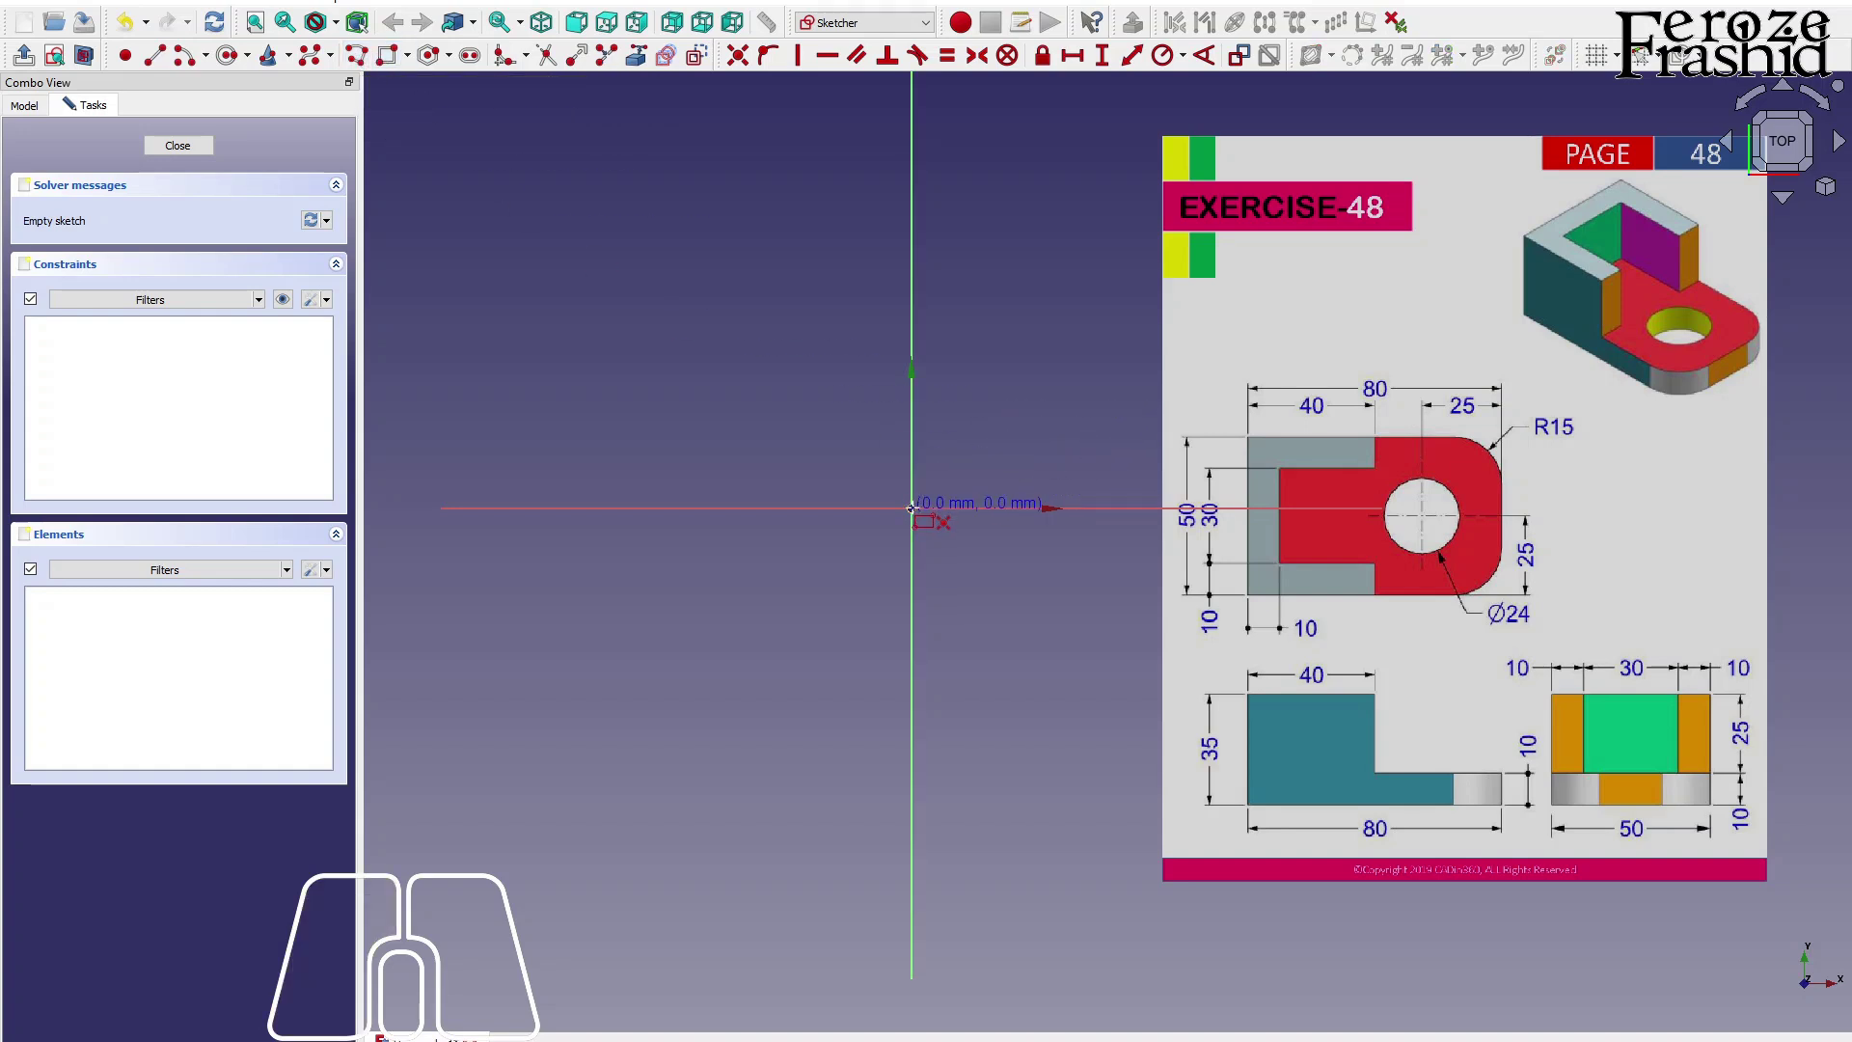
{"action": "left_click", "coordinate": [1063, 395]}
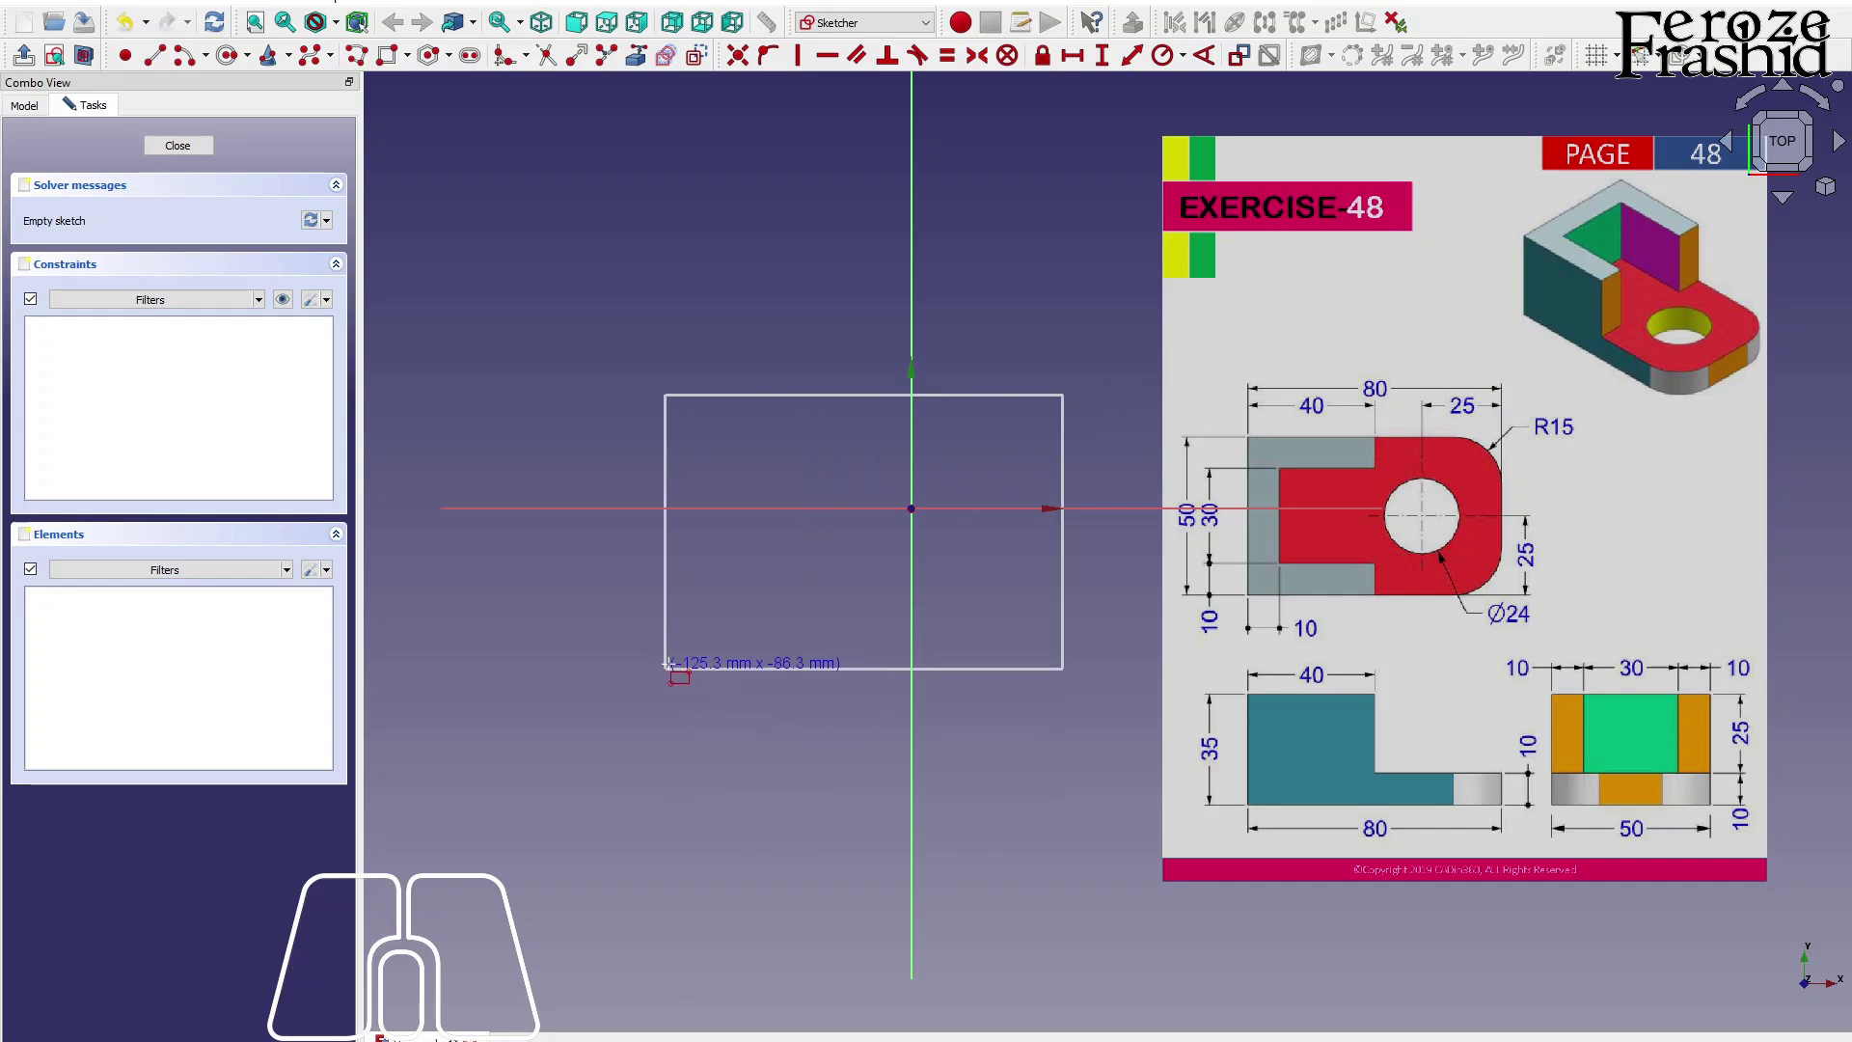
{"action": "left_click", "coordinate": [673, 657]}
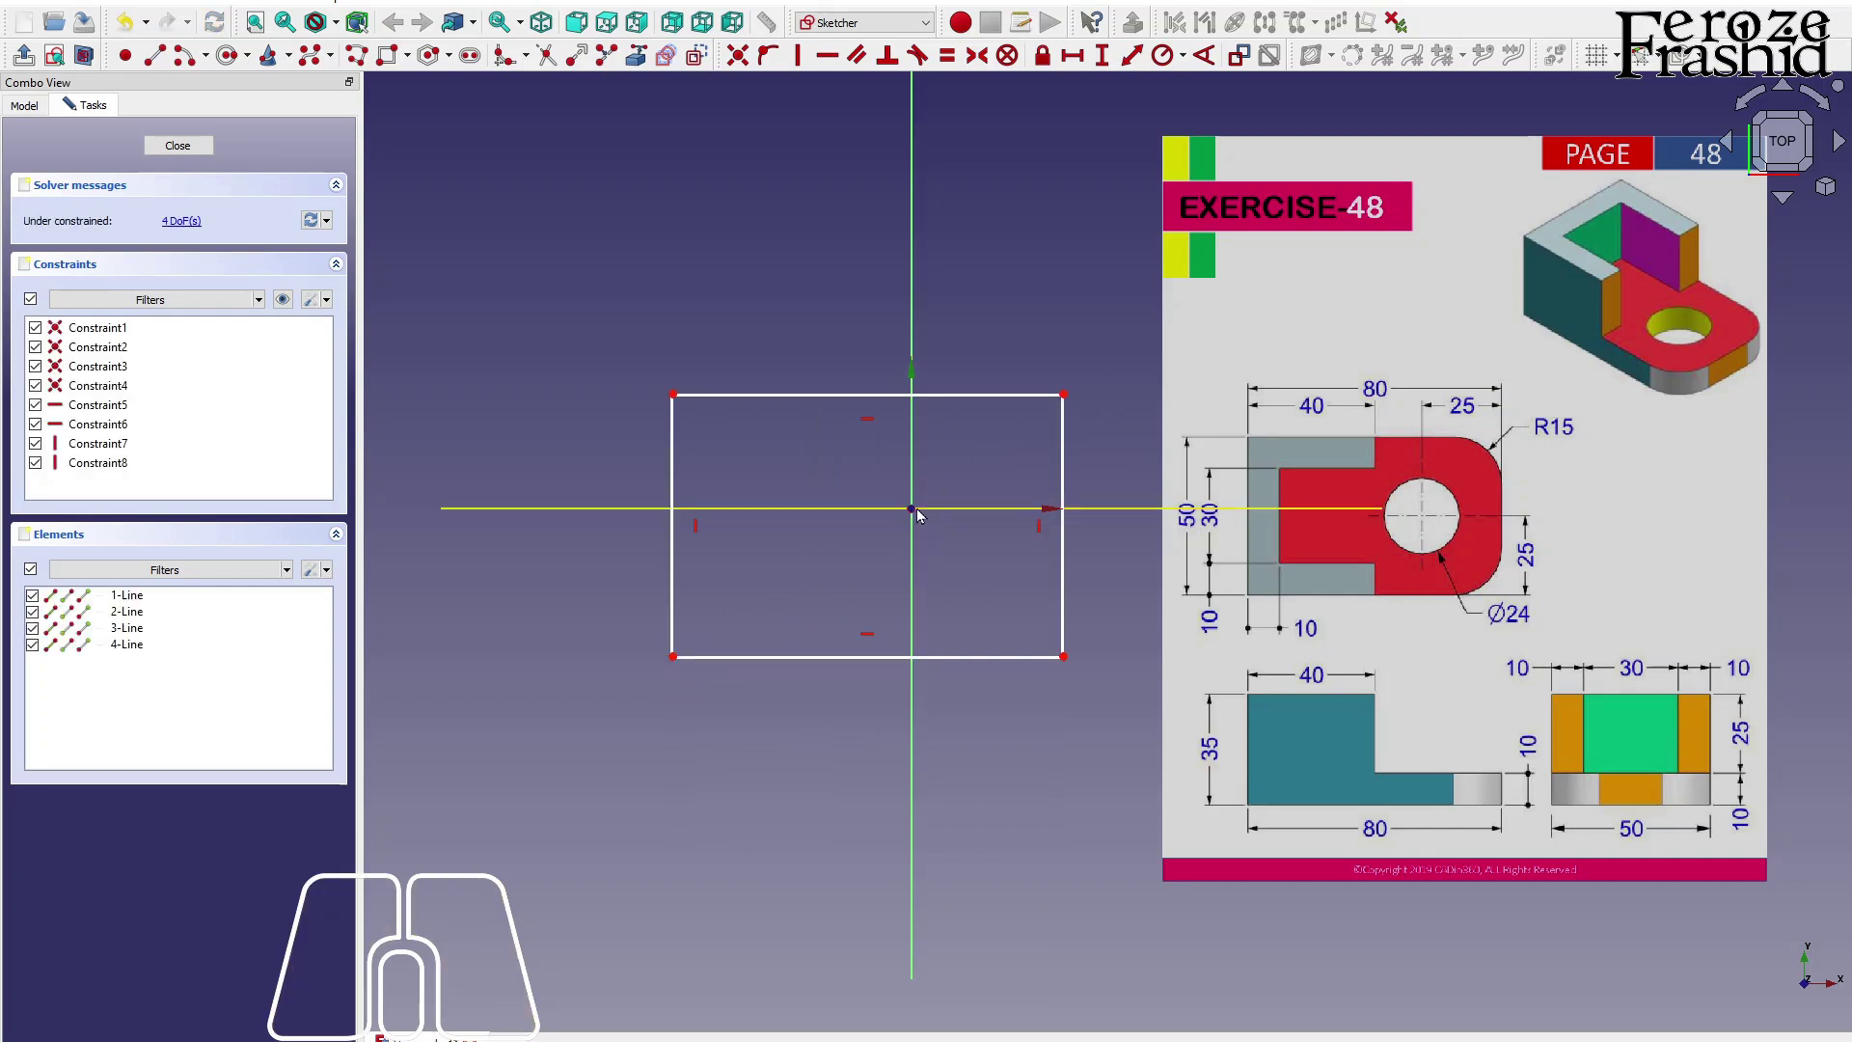
{"action": "left_click", "coordinate": [226, 55]}
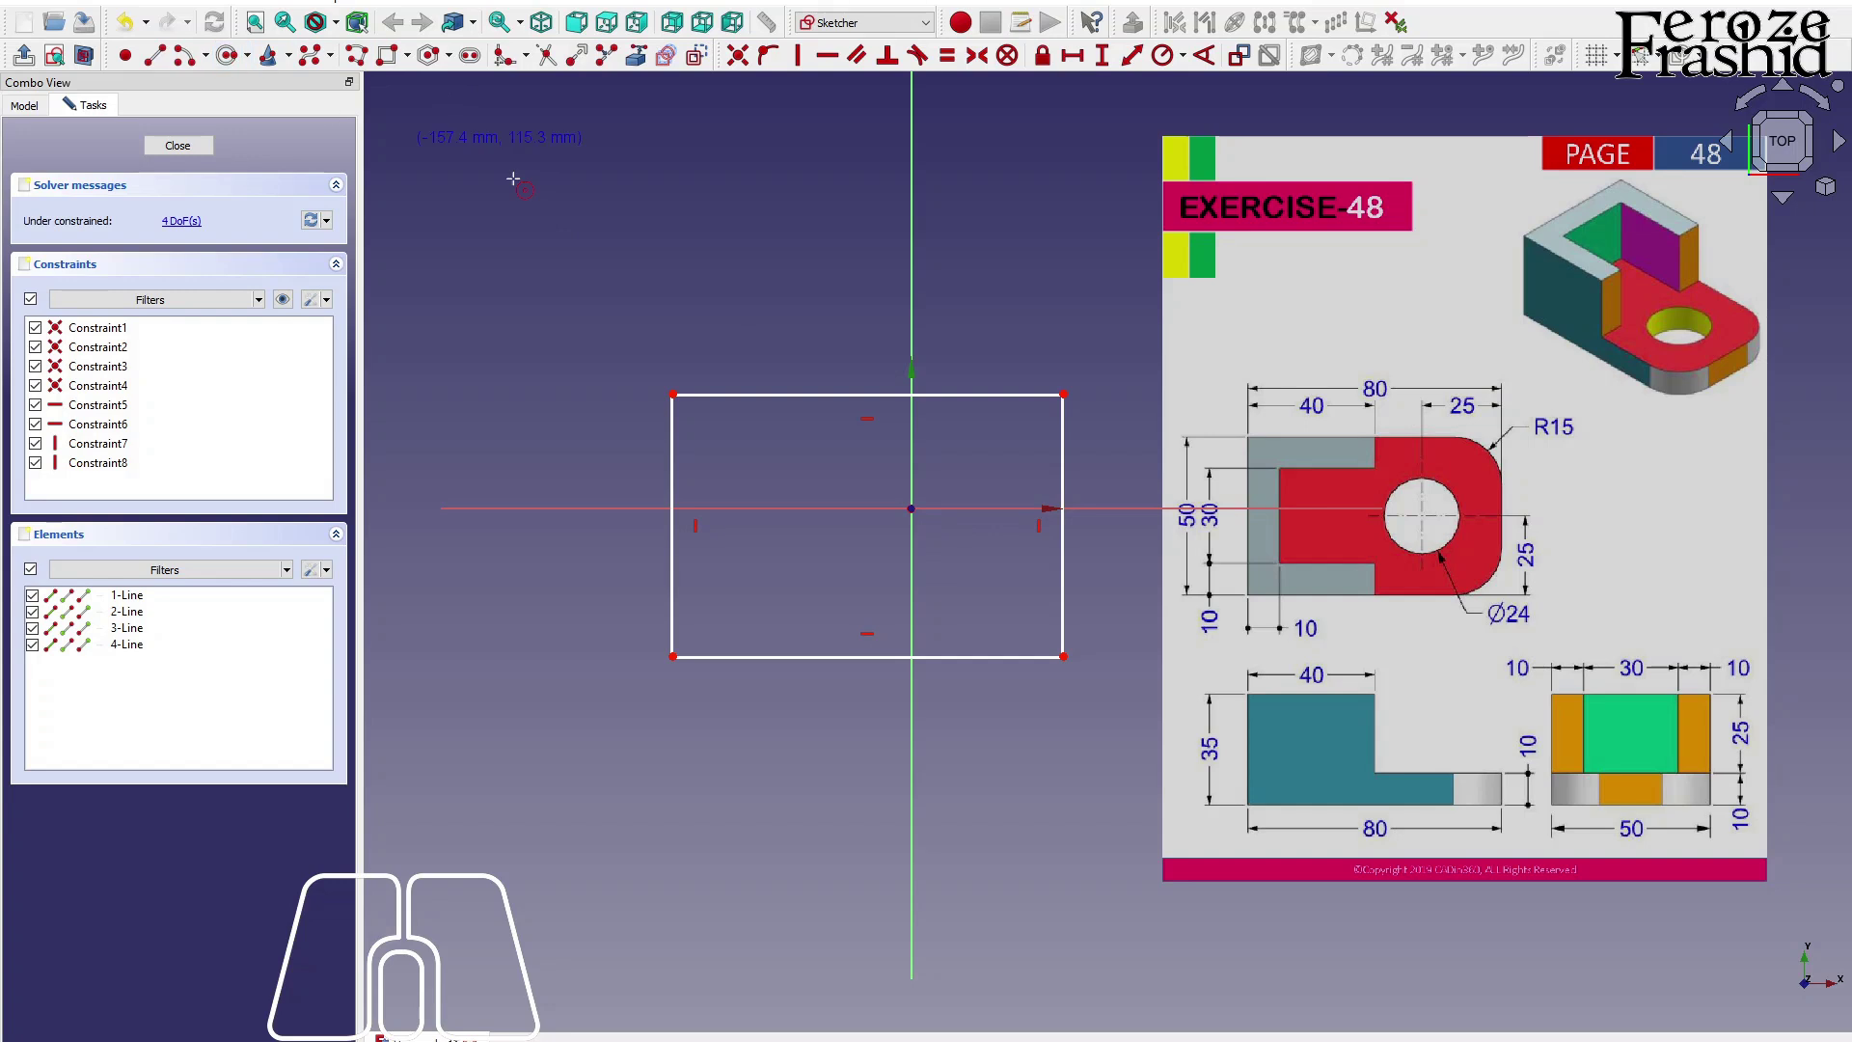
Draw a circle centred on the origin and constrain its radius to 12 mm.
{"action": "left_click", "coordinate": [912, 509]}
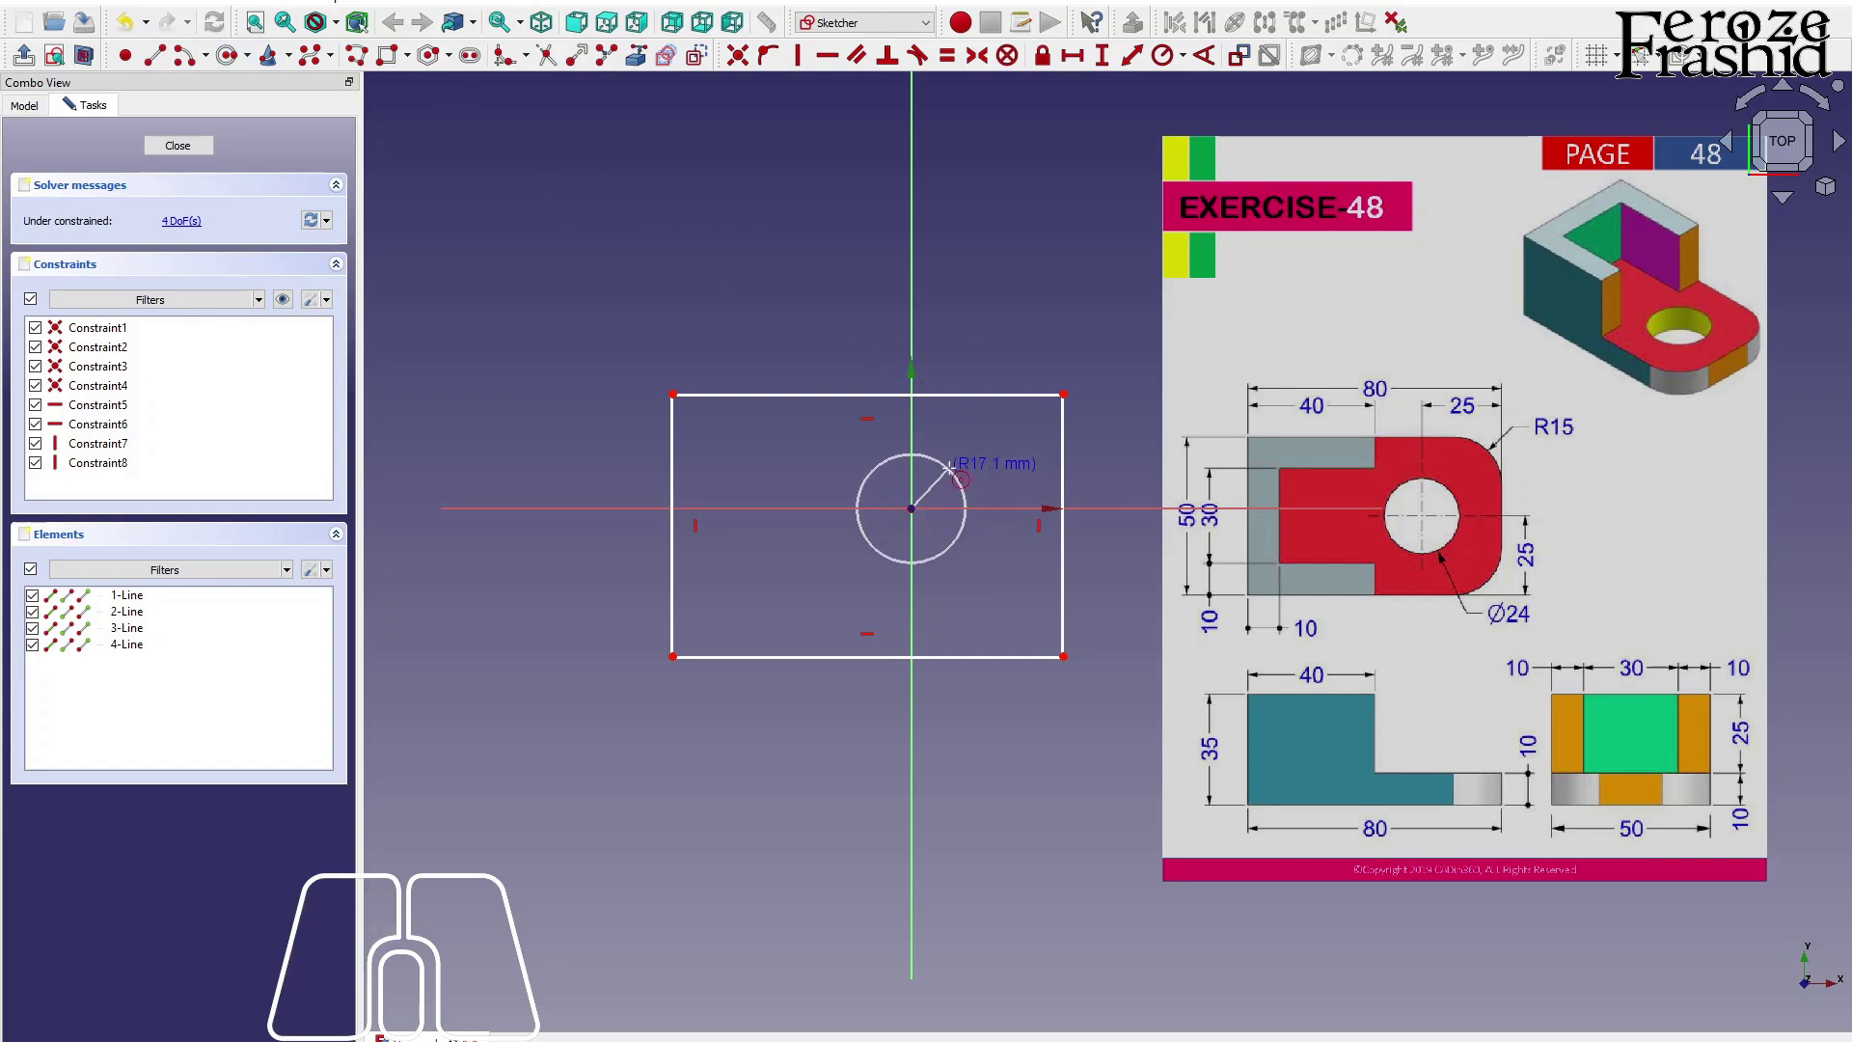
{"action": "left_click", "coordinate": [953, 473]}
{"action": "left_click", "coordinate": [946, 467]}
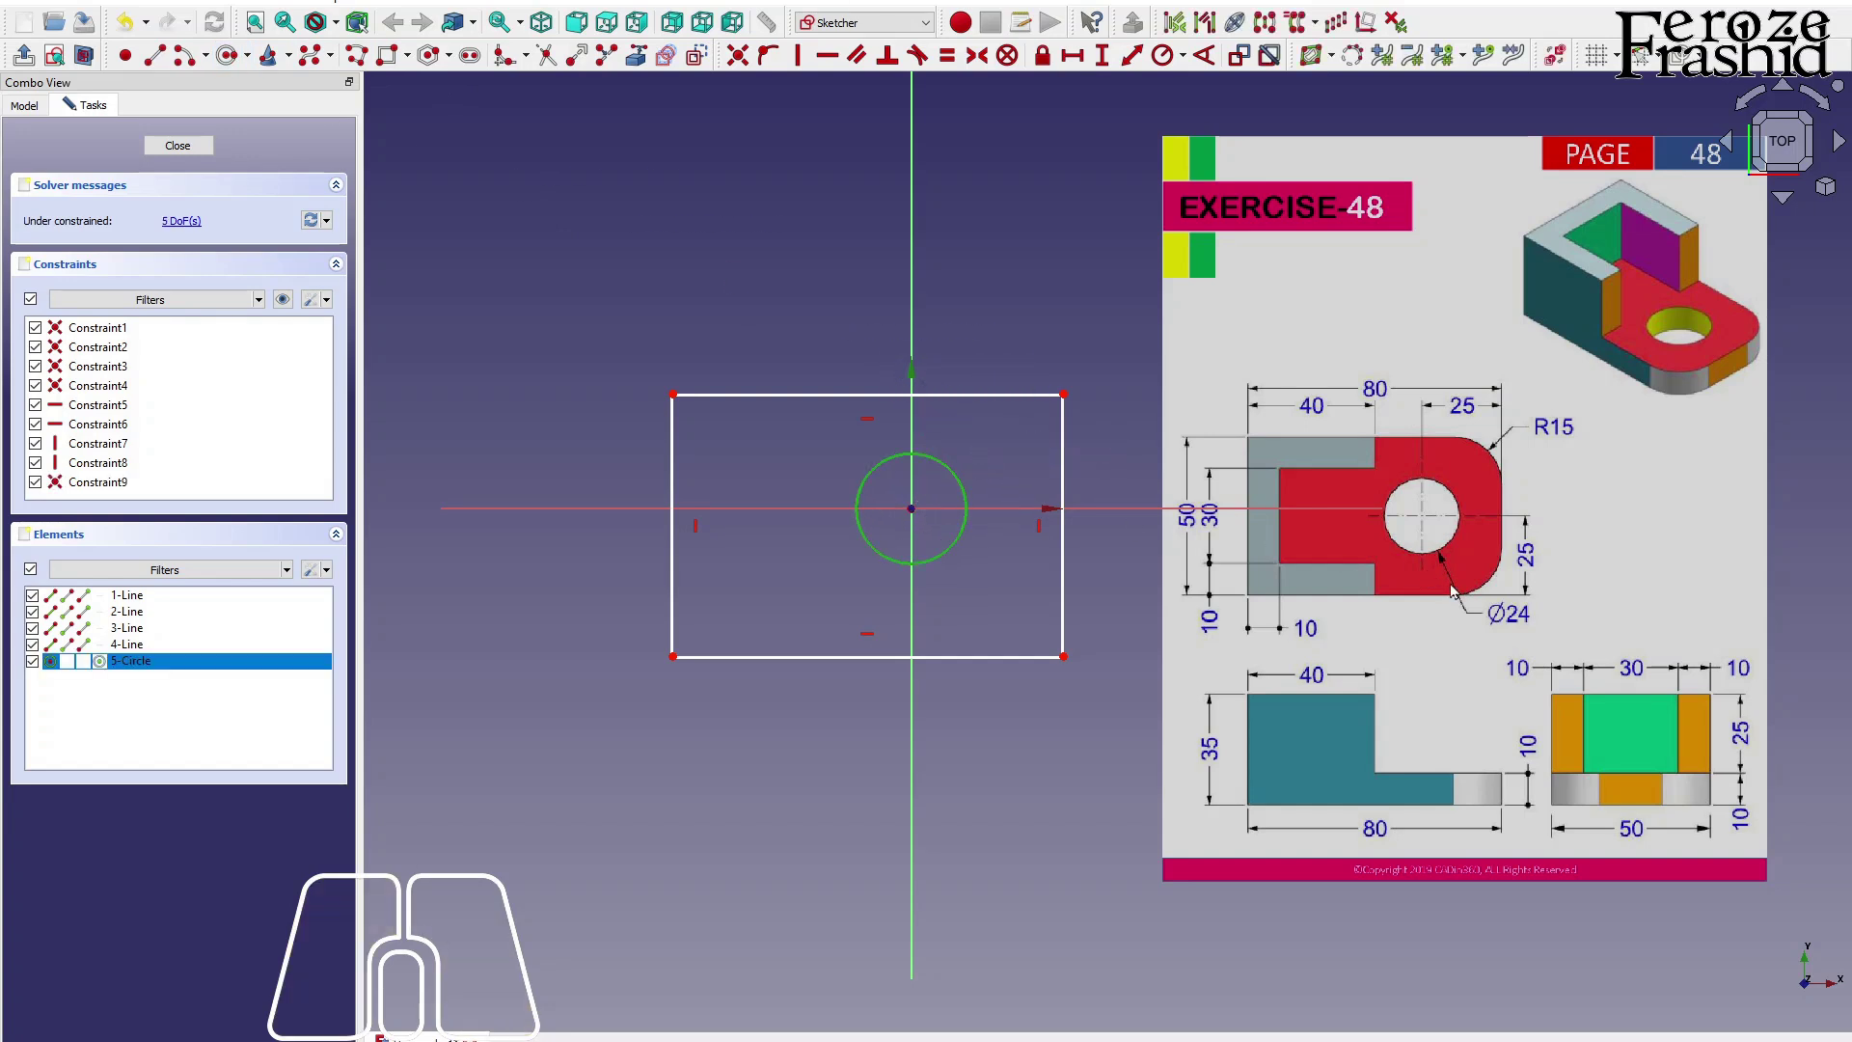
{"action": "left_click", "coordinate": [1162, 55]}
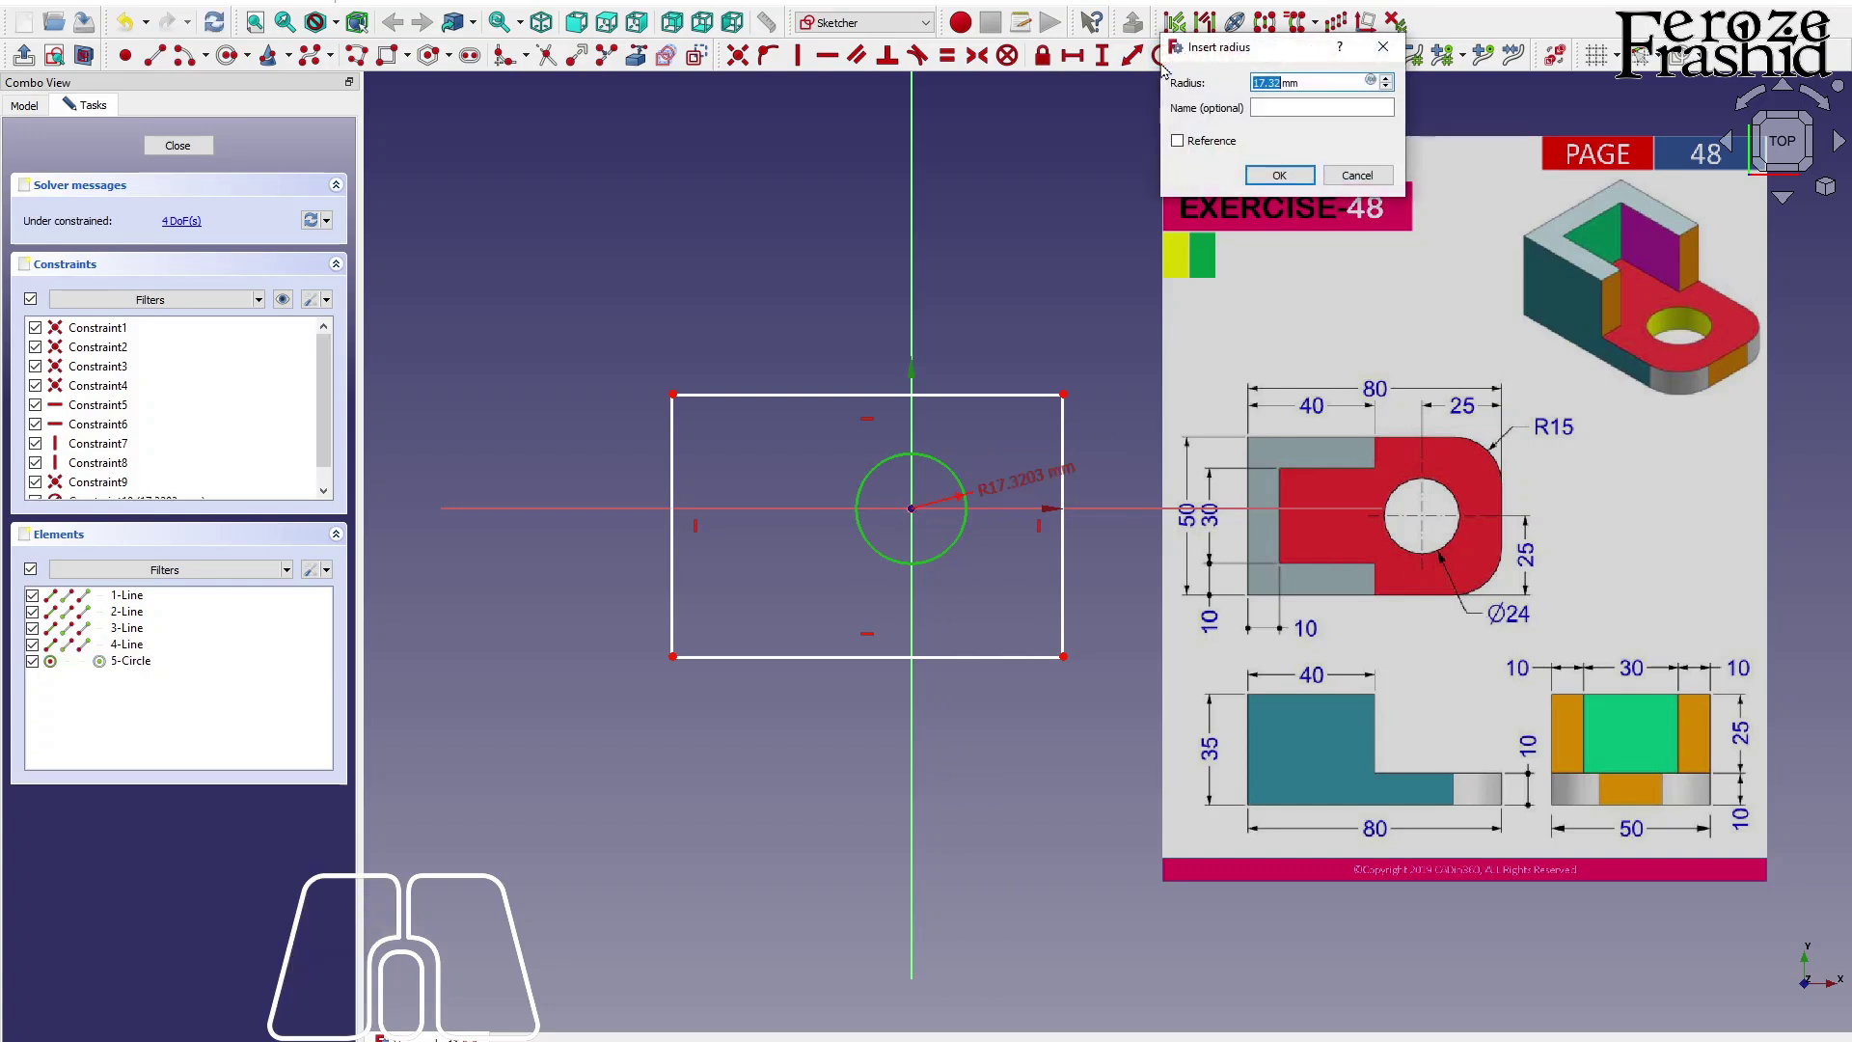
{"action": "type", "text": "12"}
{"action": "key", "text": "Return"}
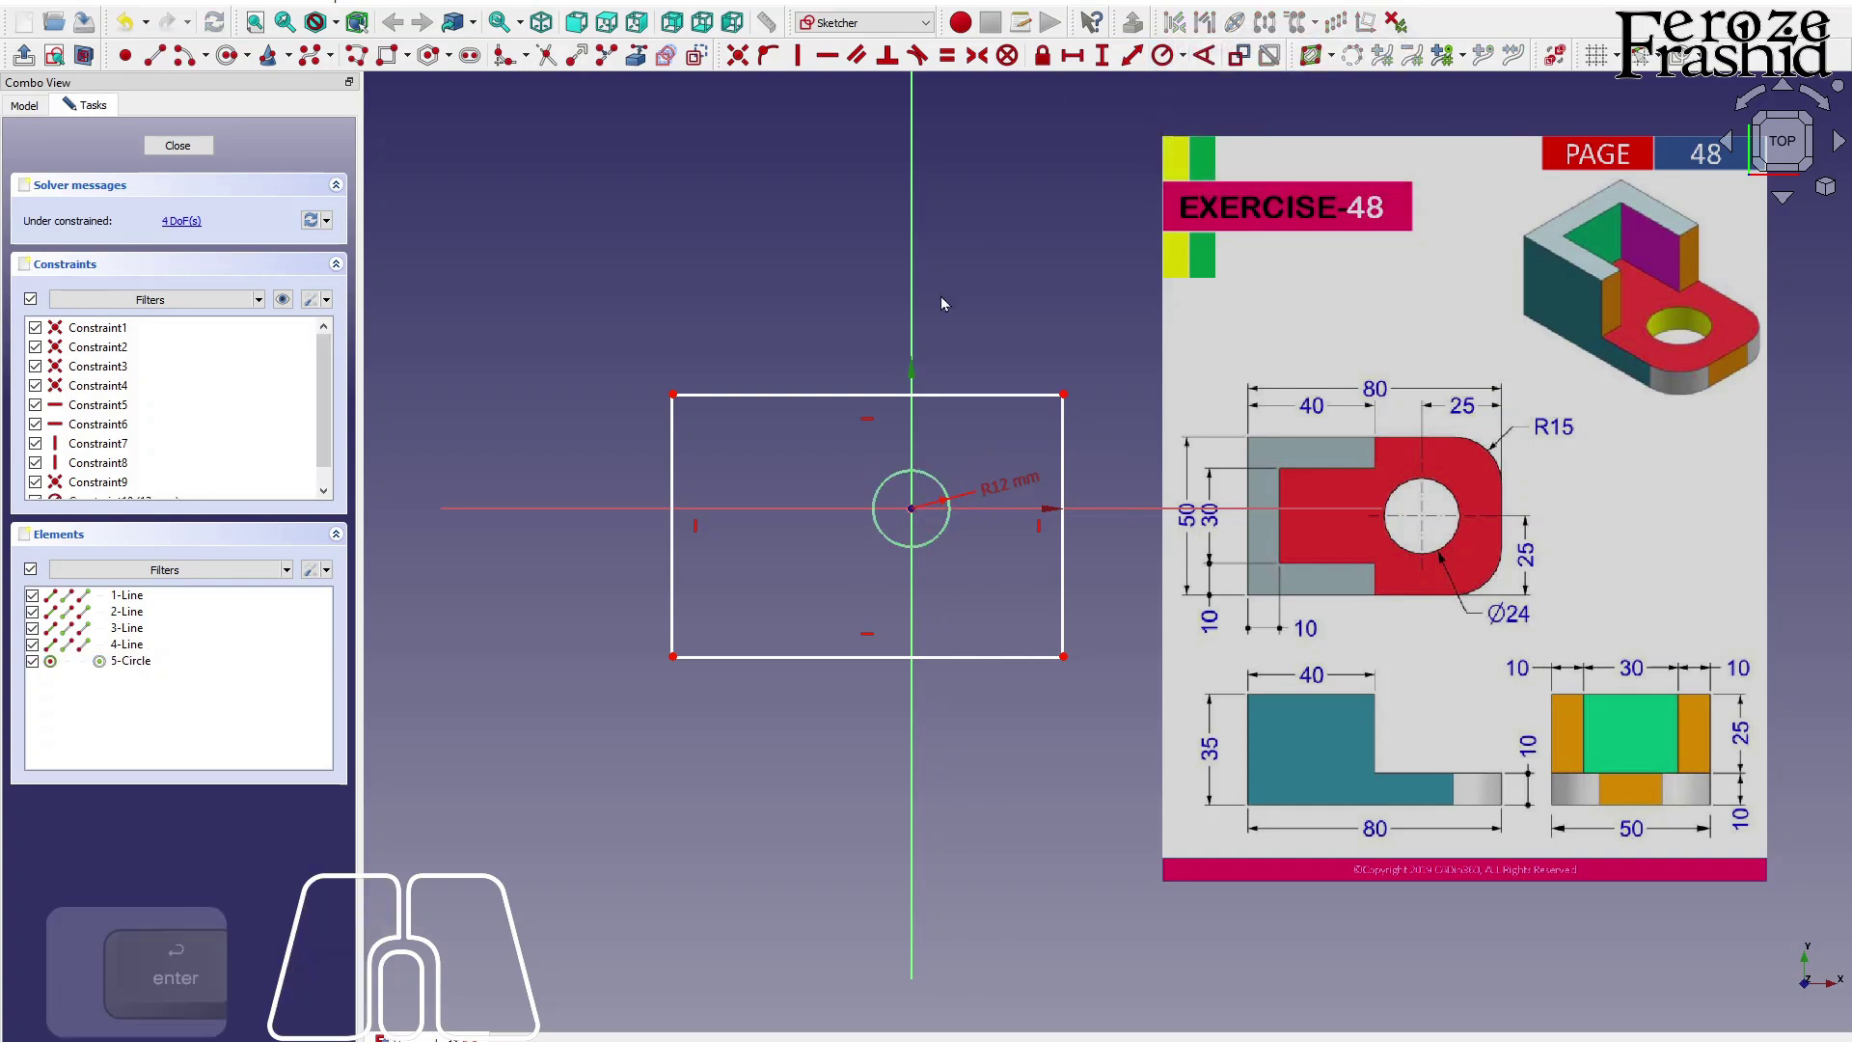
{"action": "left_click", "coordinate": [1064, 396]}
Make the rectangle symmetric about the horizontal axis and 50 mm tall.
{"action": "left_click", "coordinate": [1063, 657]}
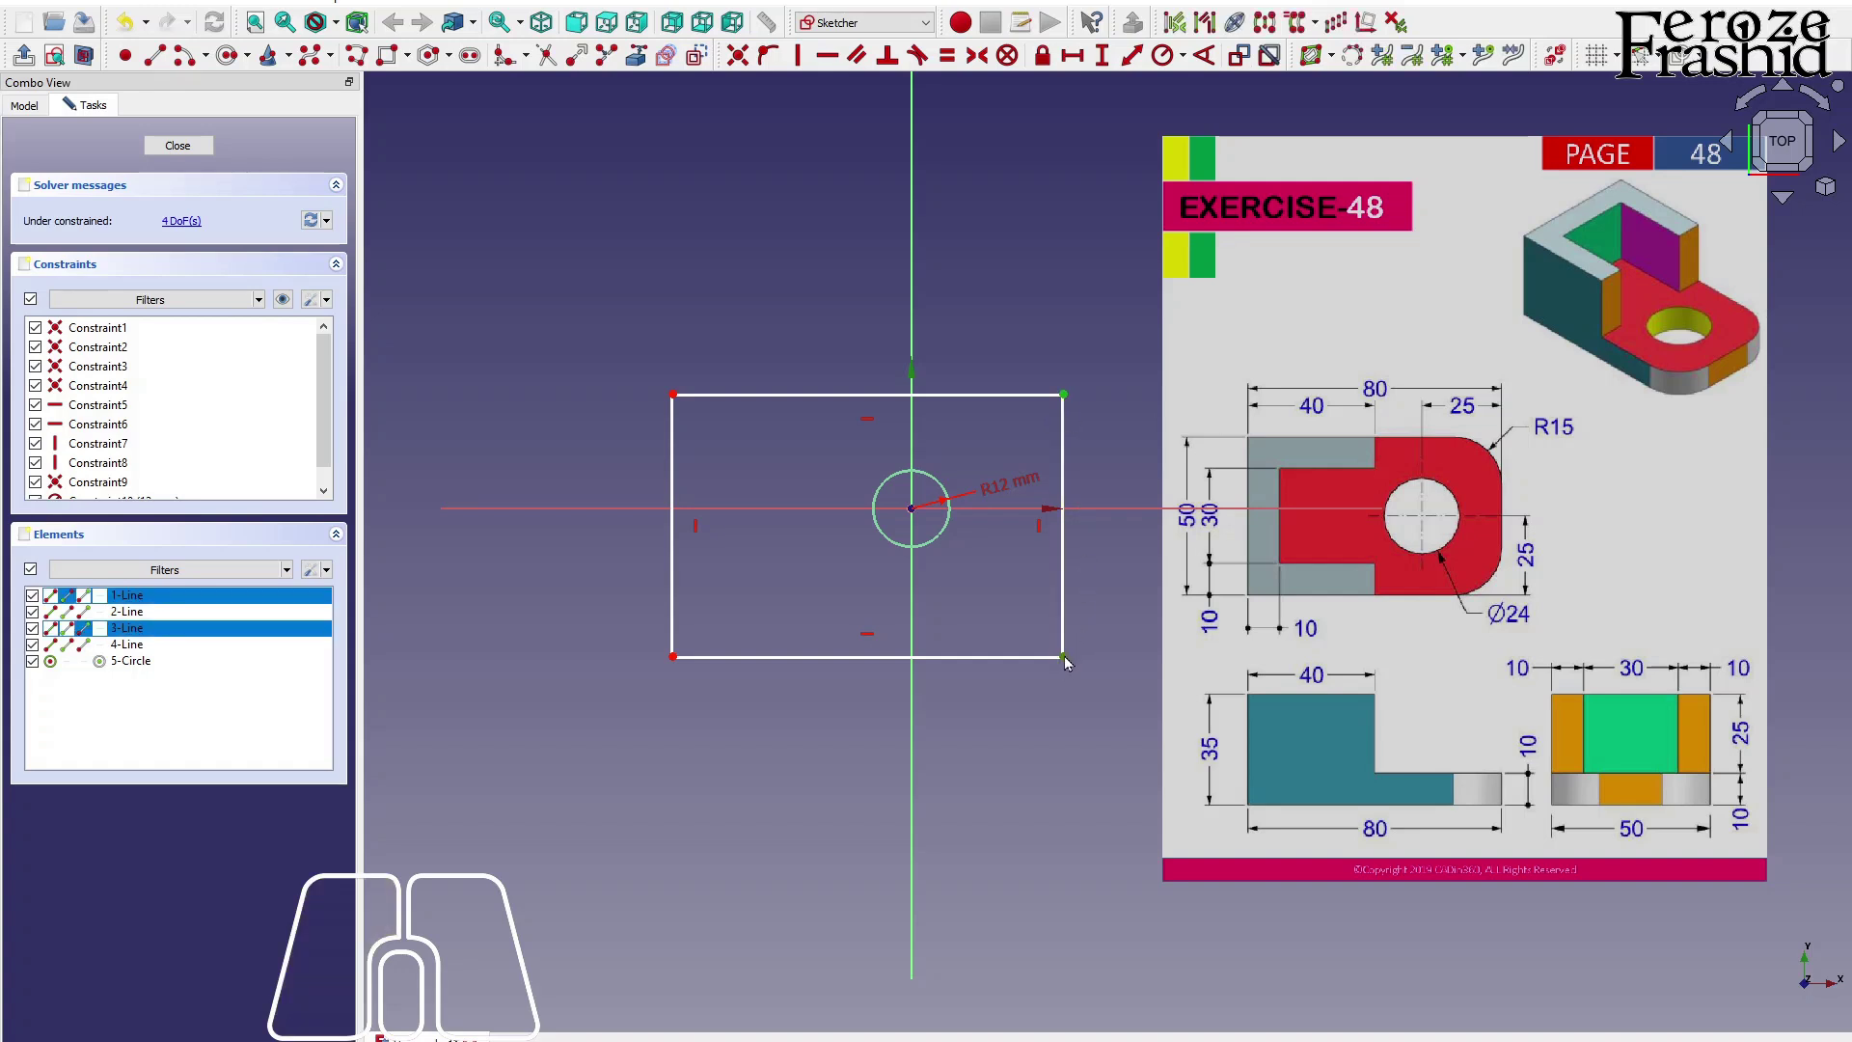
{"action": "left_click", "coordinate": [1100, 508]}
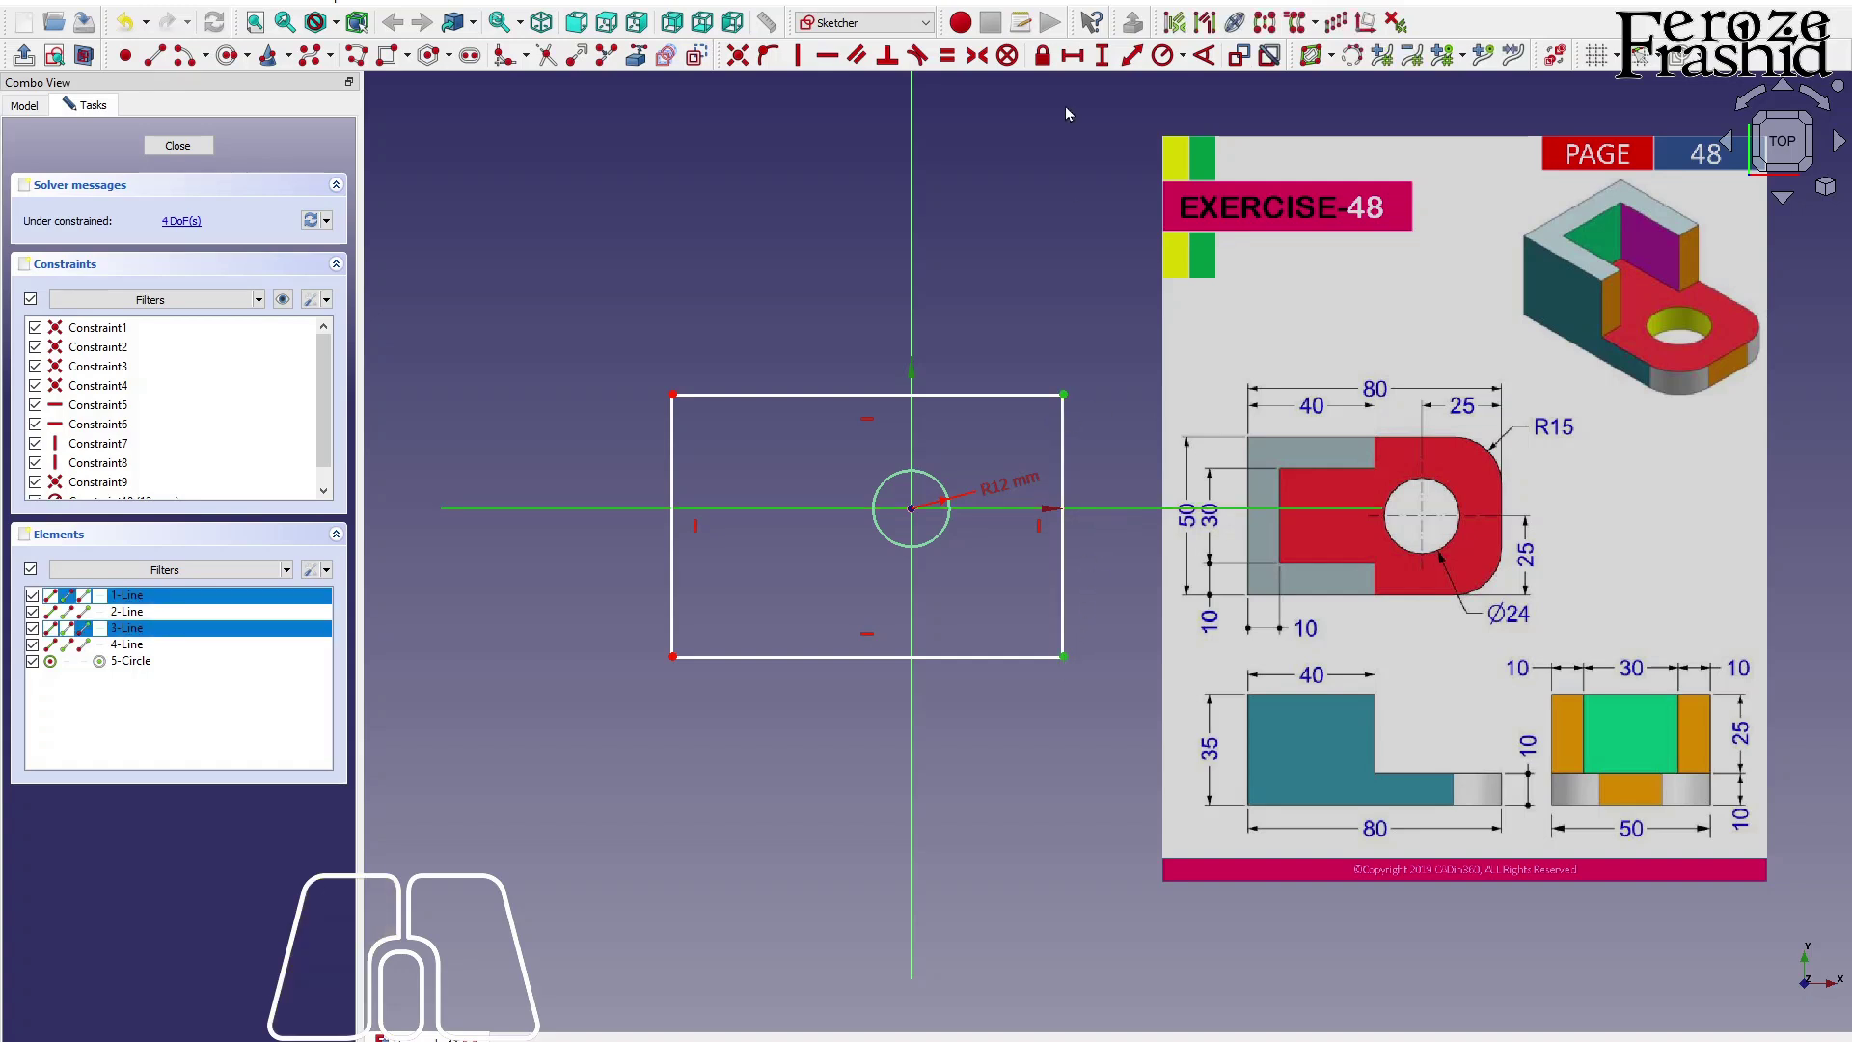
{"action": "left_click", "coordinate": [968, 60]}
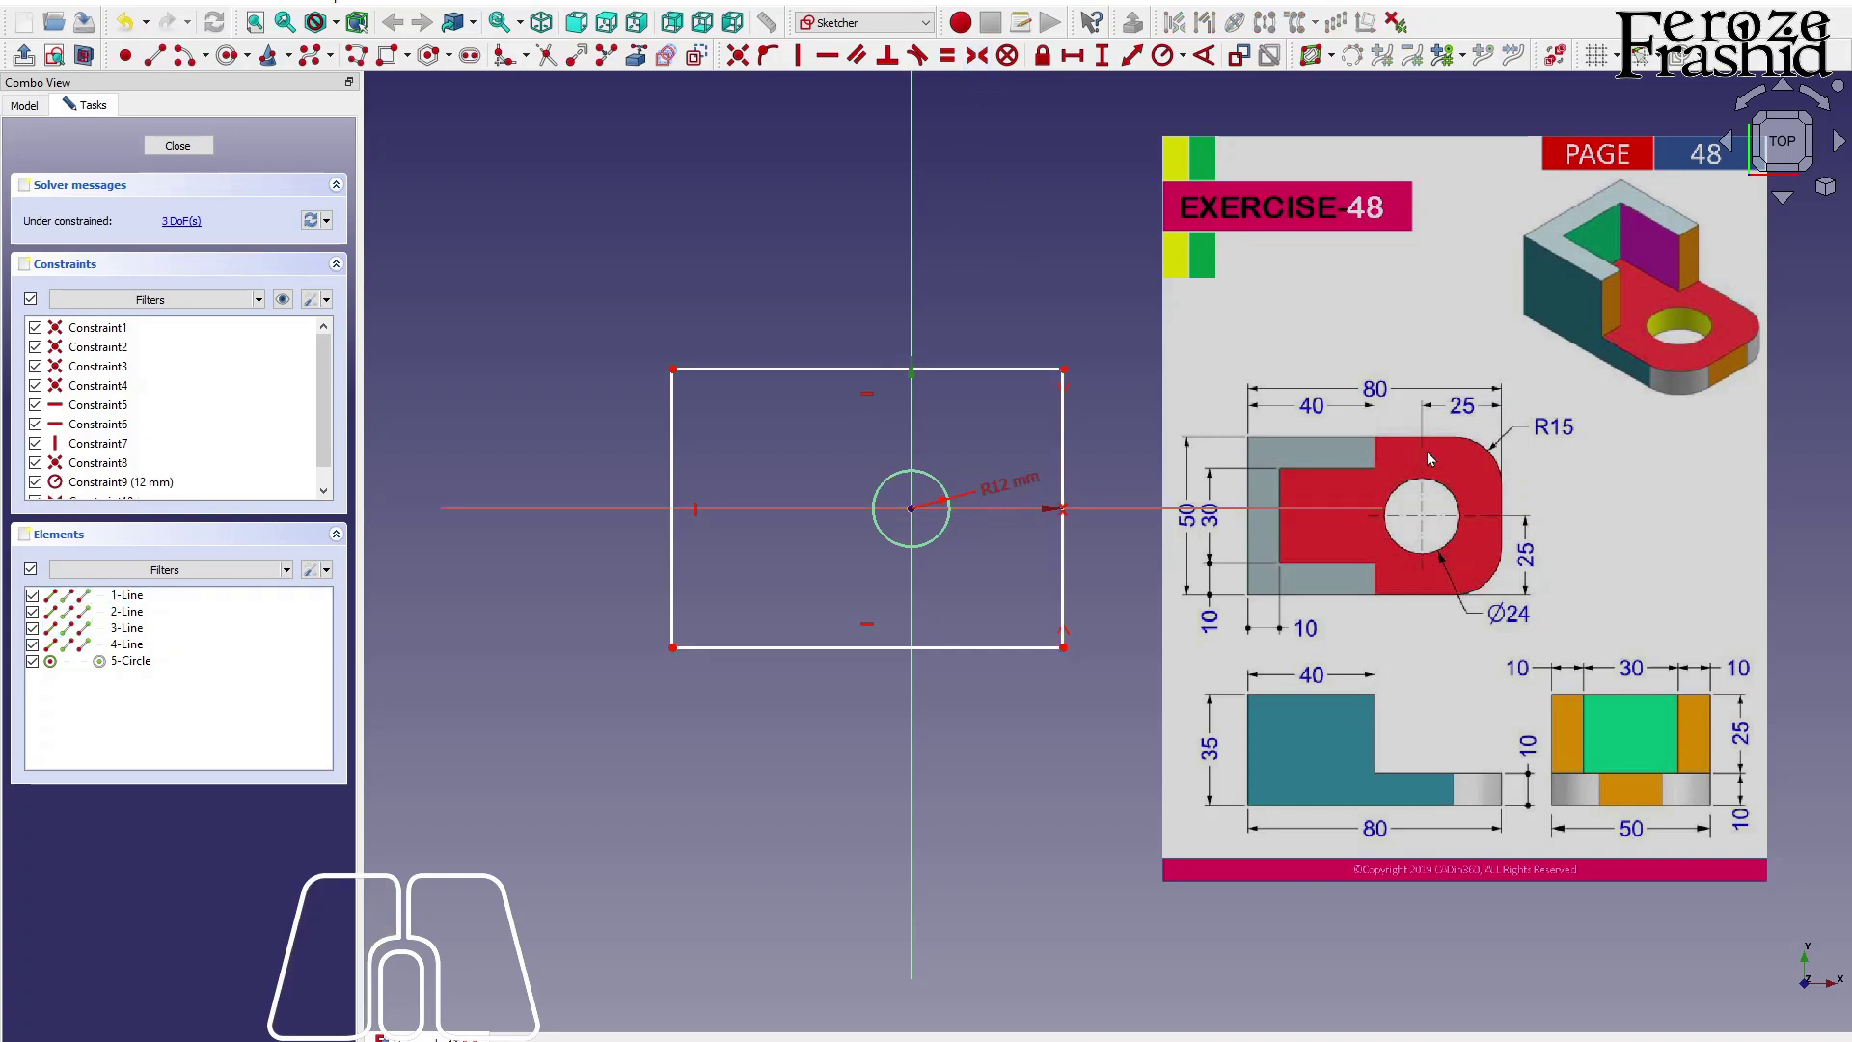
{"action": "left_click", "coordinate": [674, 452]}
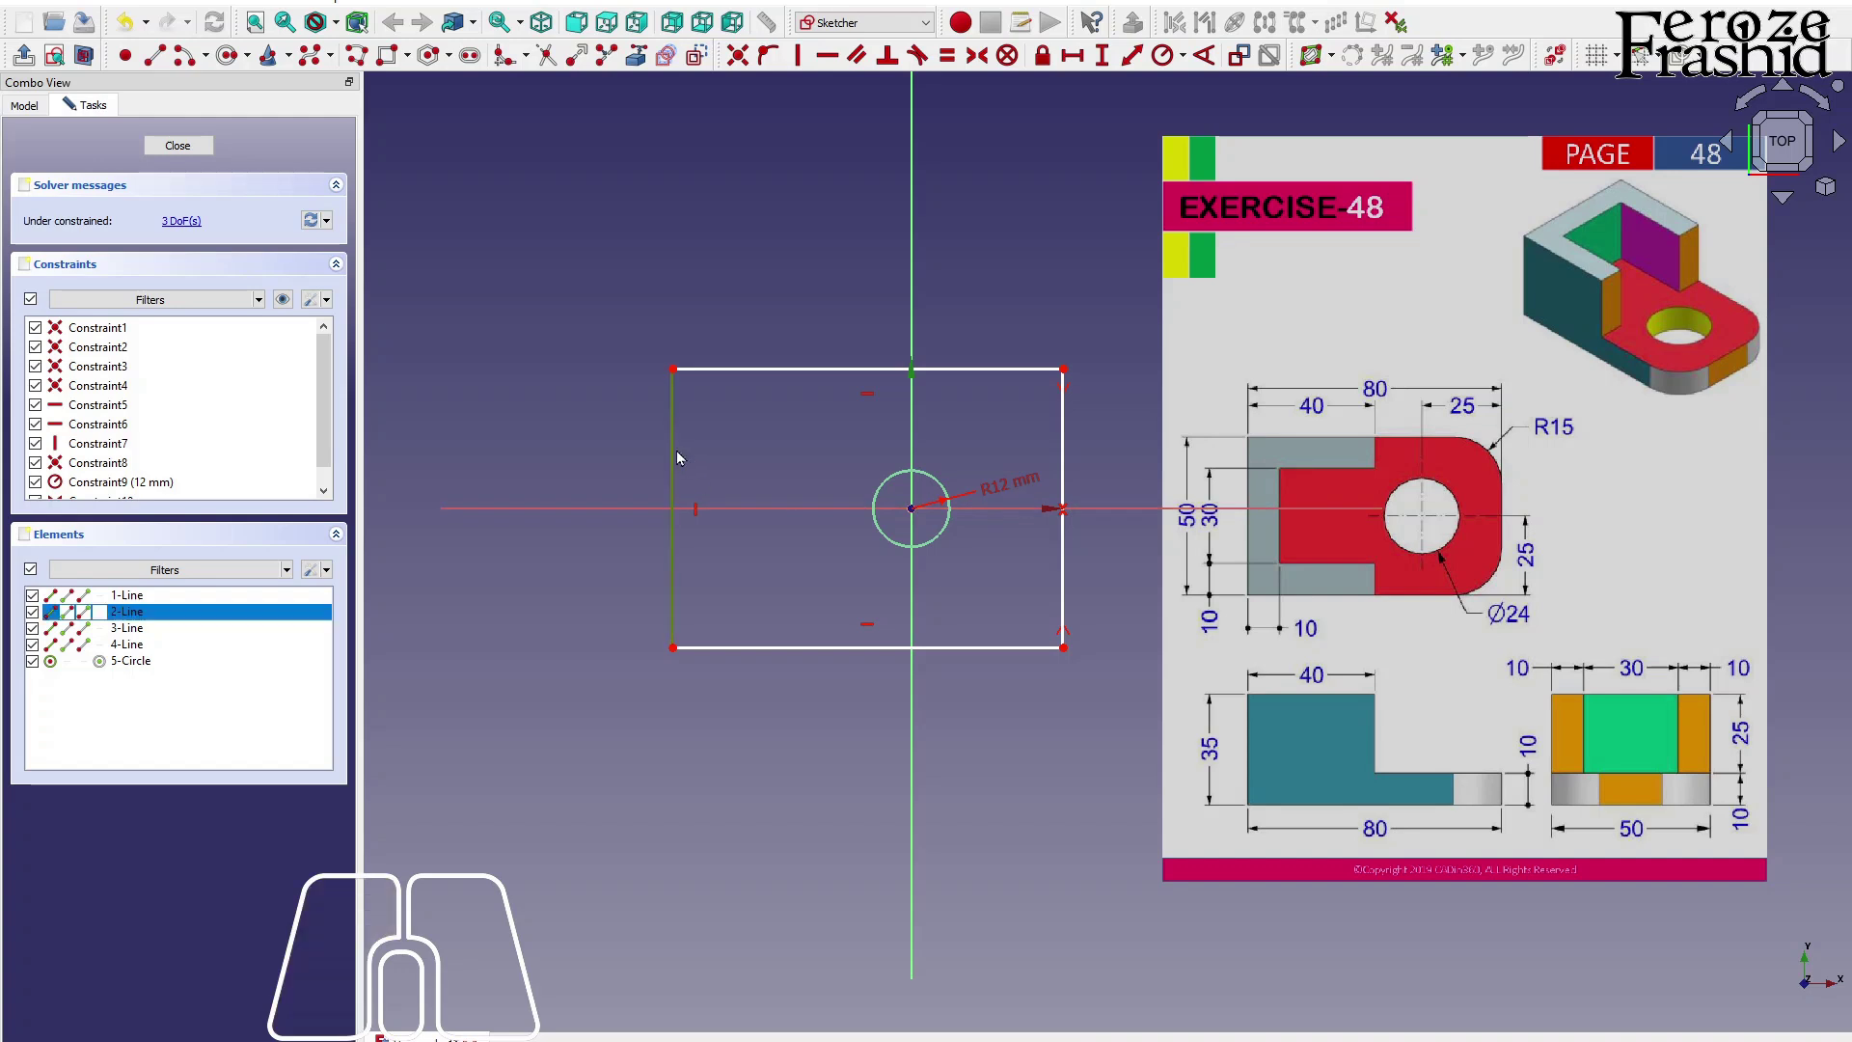
{"action": "left_click", "coordinate": [1103, 55]}
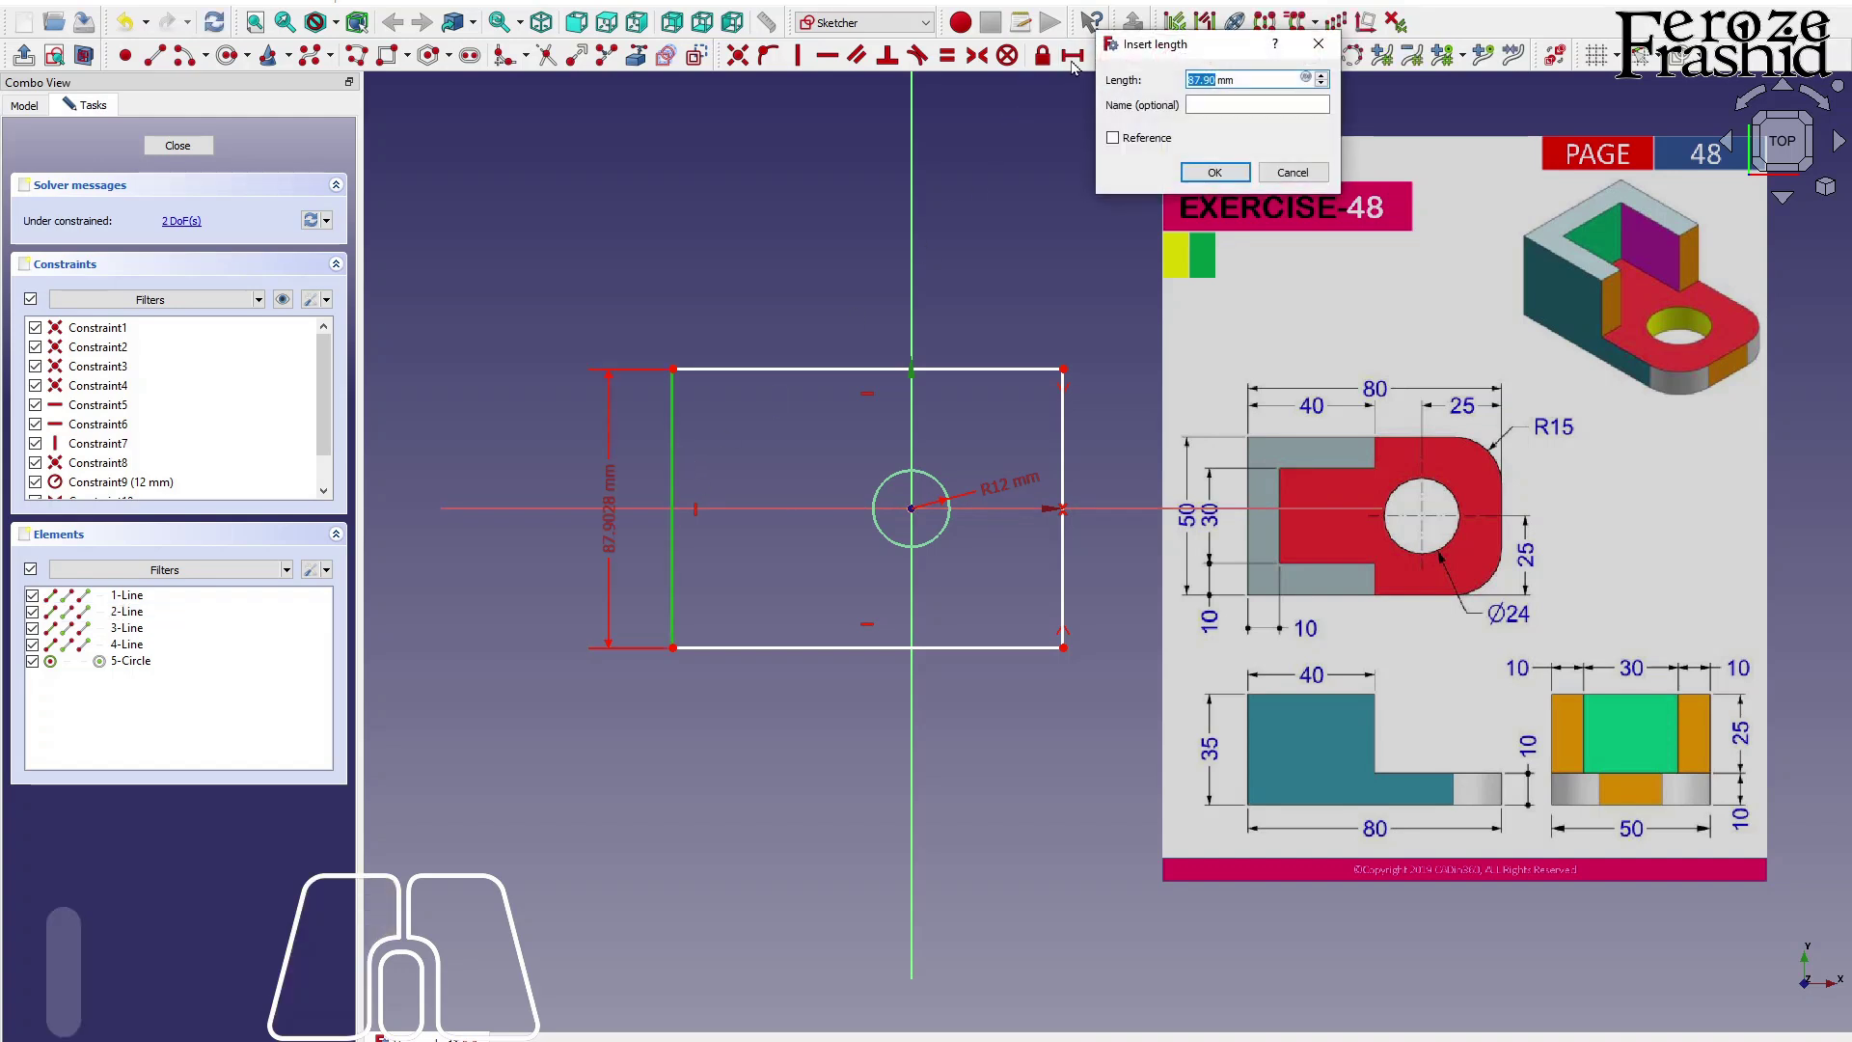
{"action": "type", "text": "50"}
{"action": "key", "text": "Return"}
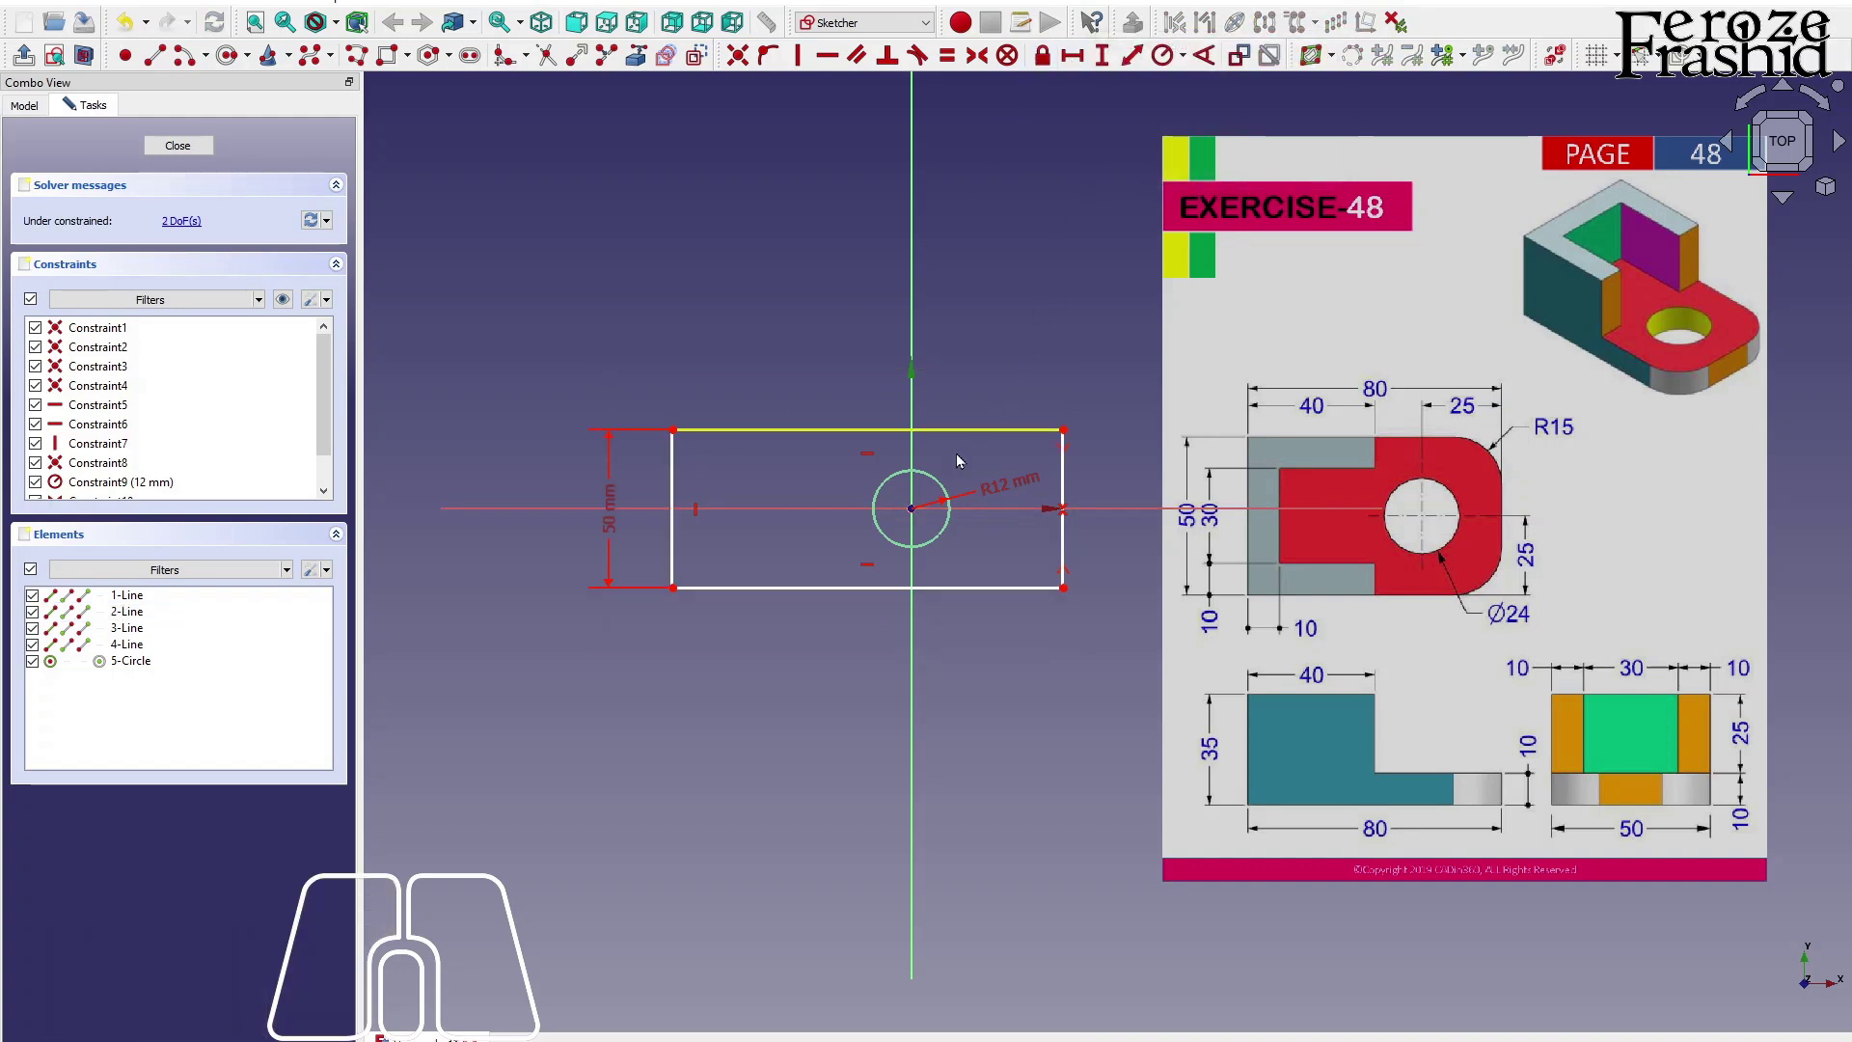
Constrain the rectangle's width to 80 mm and place that dimension below it.
{"action": "left_click", "coordinate": [1066, 592]}
{"action": "left_click", "coordinate": [1067, 590]}
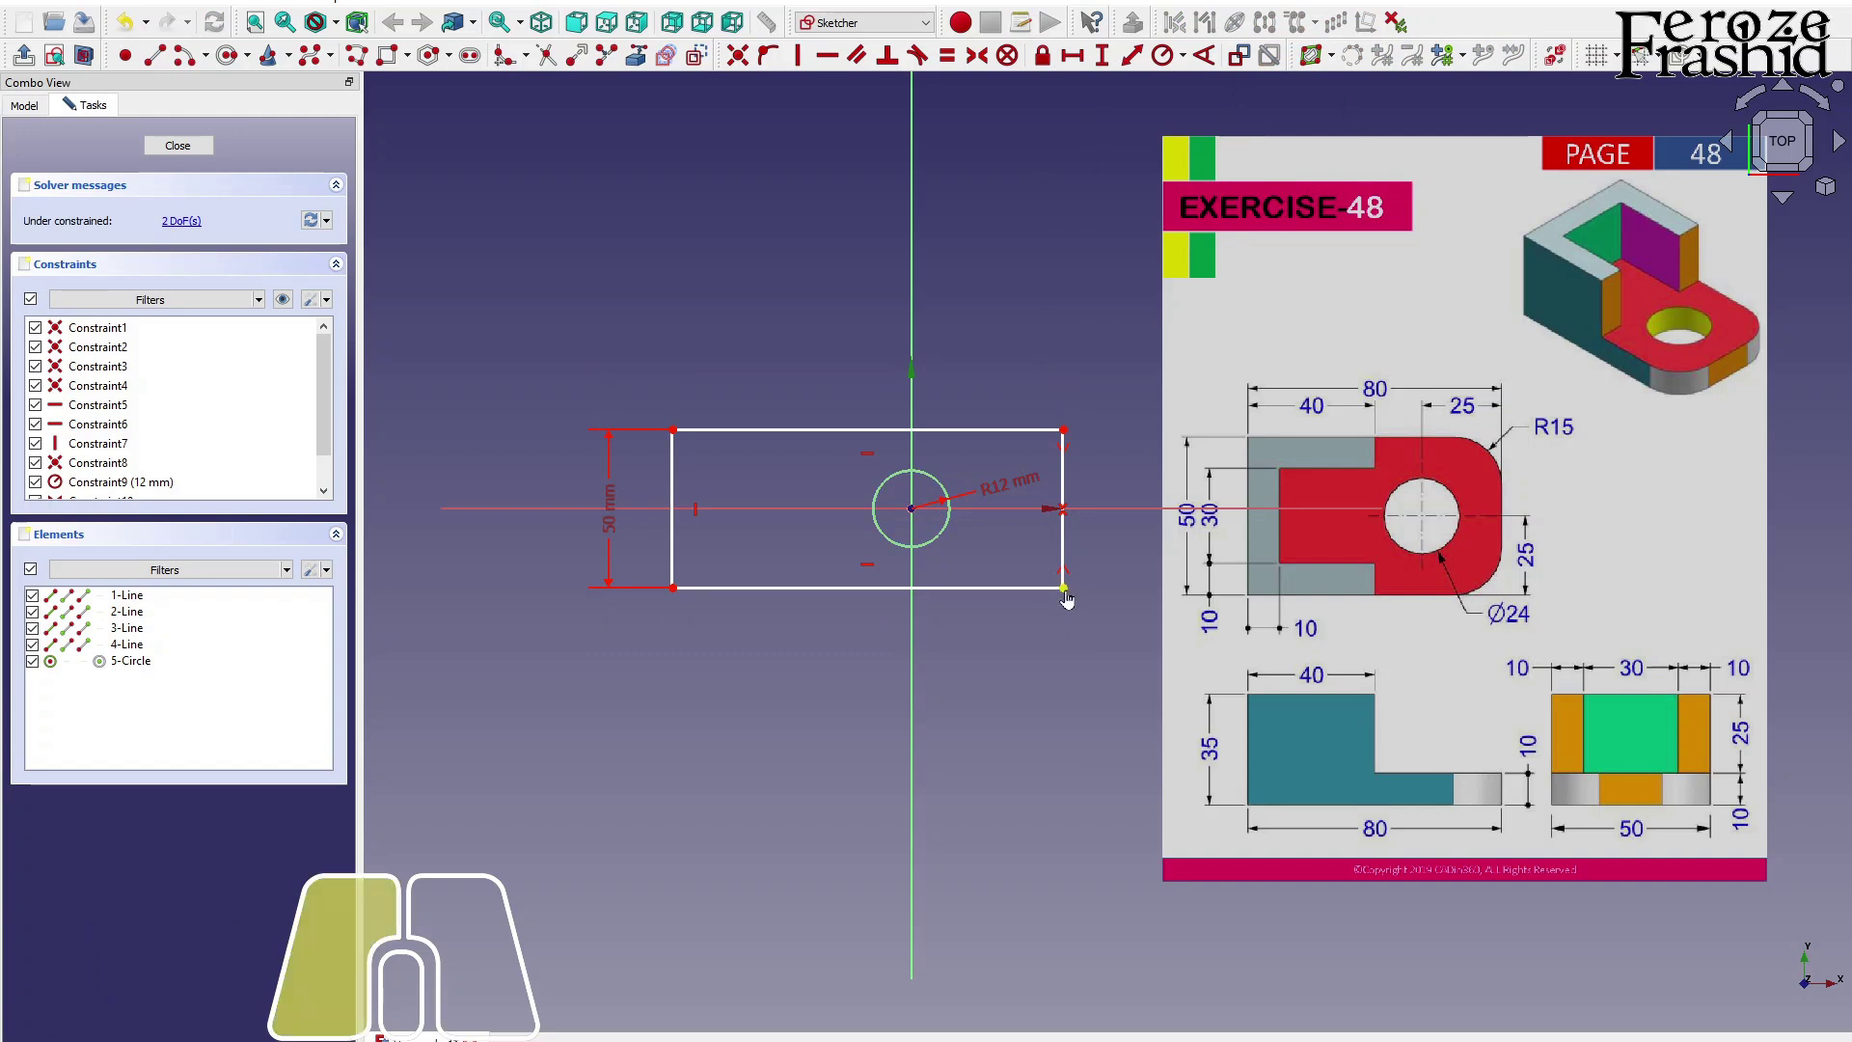
{"action": "left_click", "coordinate": [674, 587]}
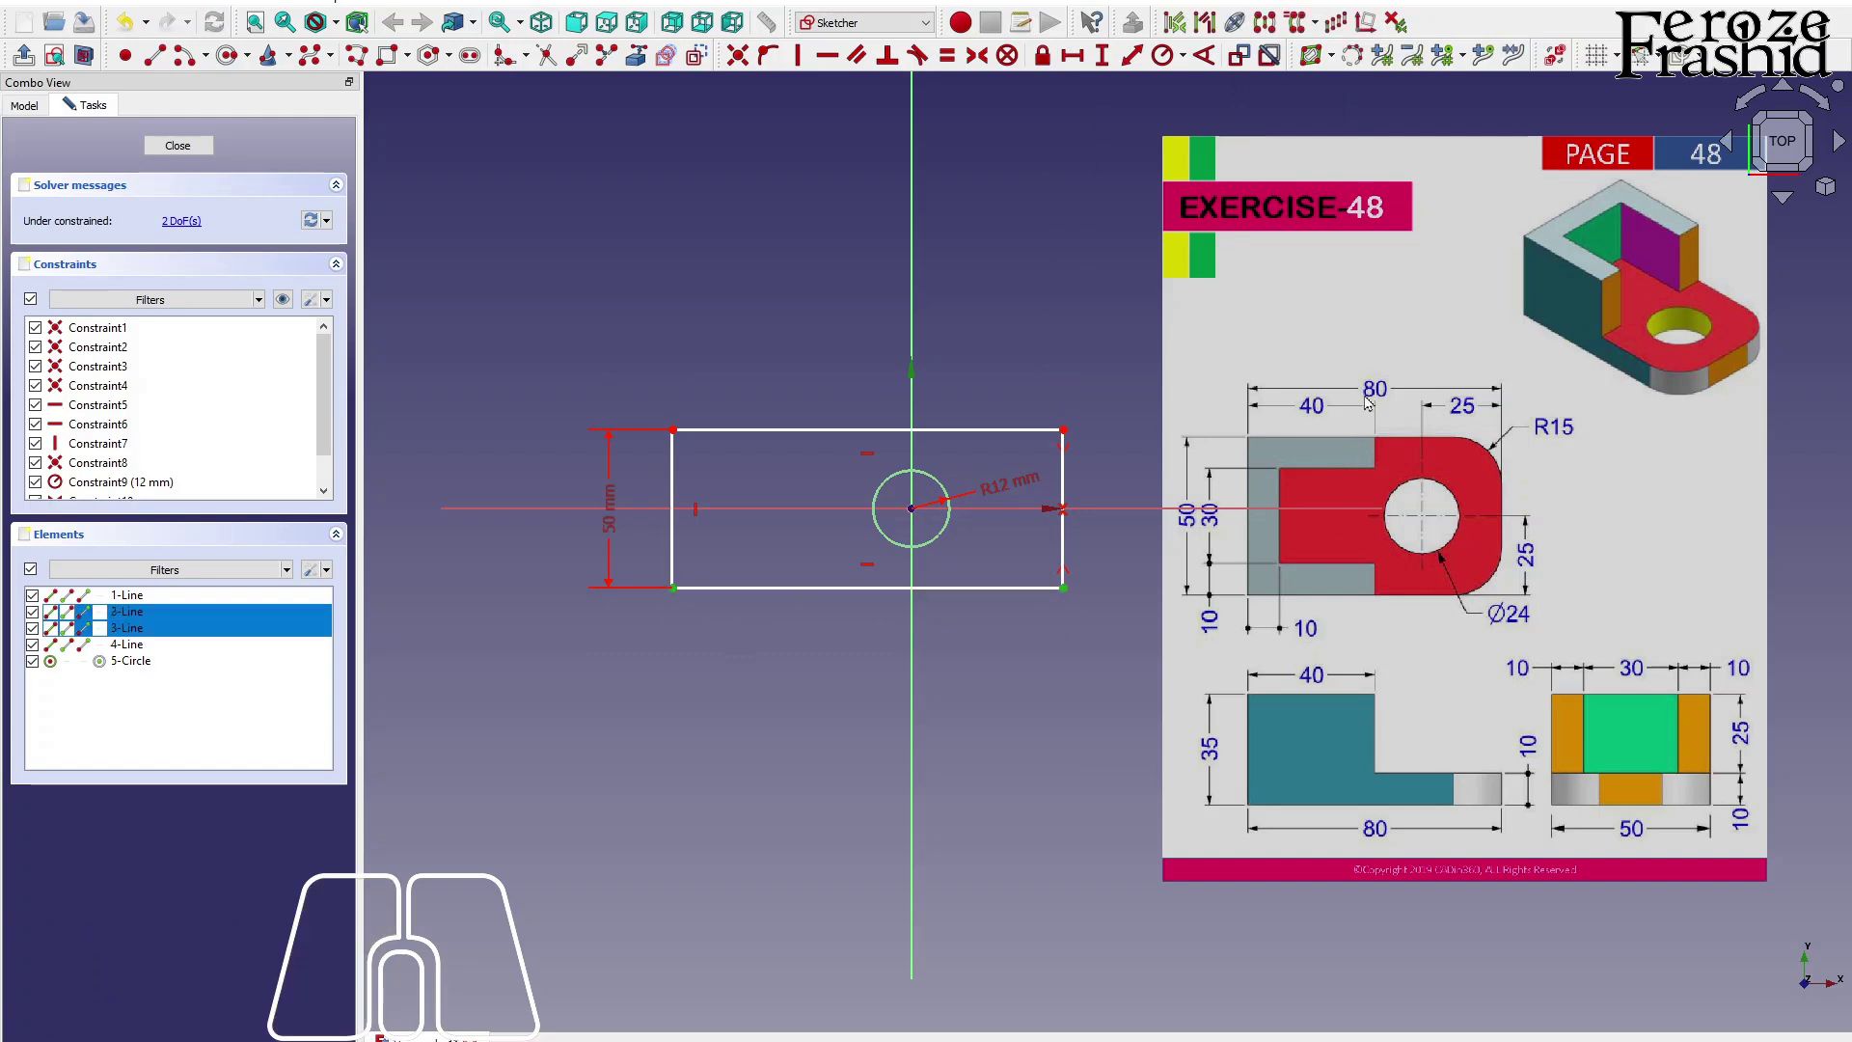
{"action": "left_click", "coordinate": [1071, 55]}
{"action": "type", "text": "800"}
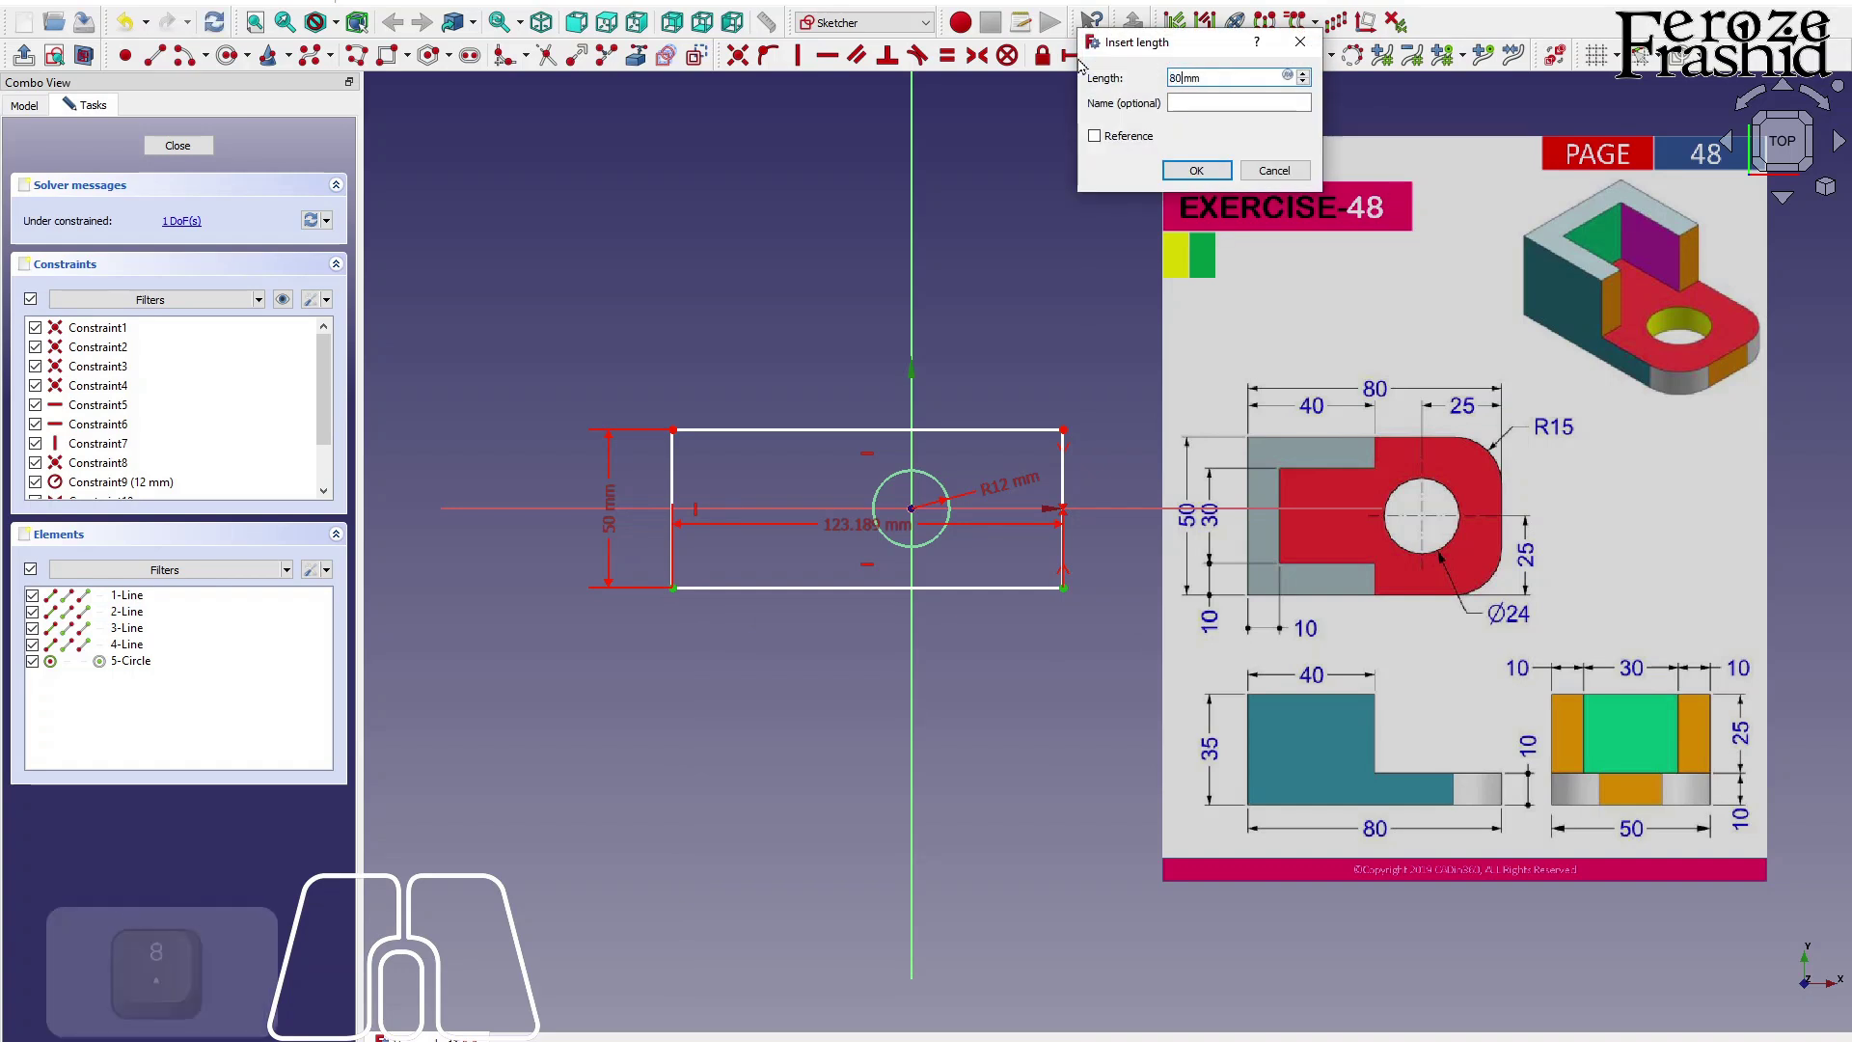
{"action": "key", "text": "BackSpace"}
{"action": "key", "text": "Return"}
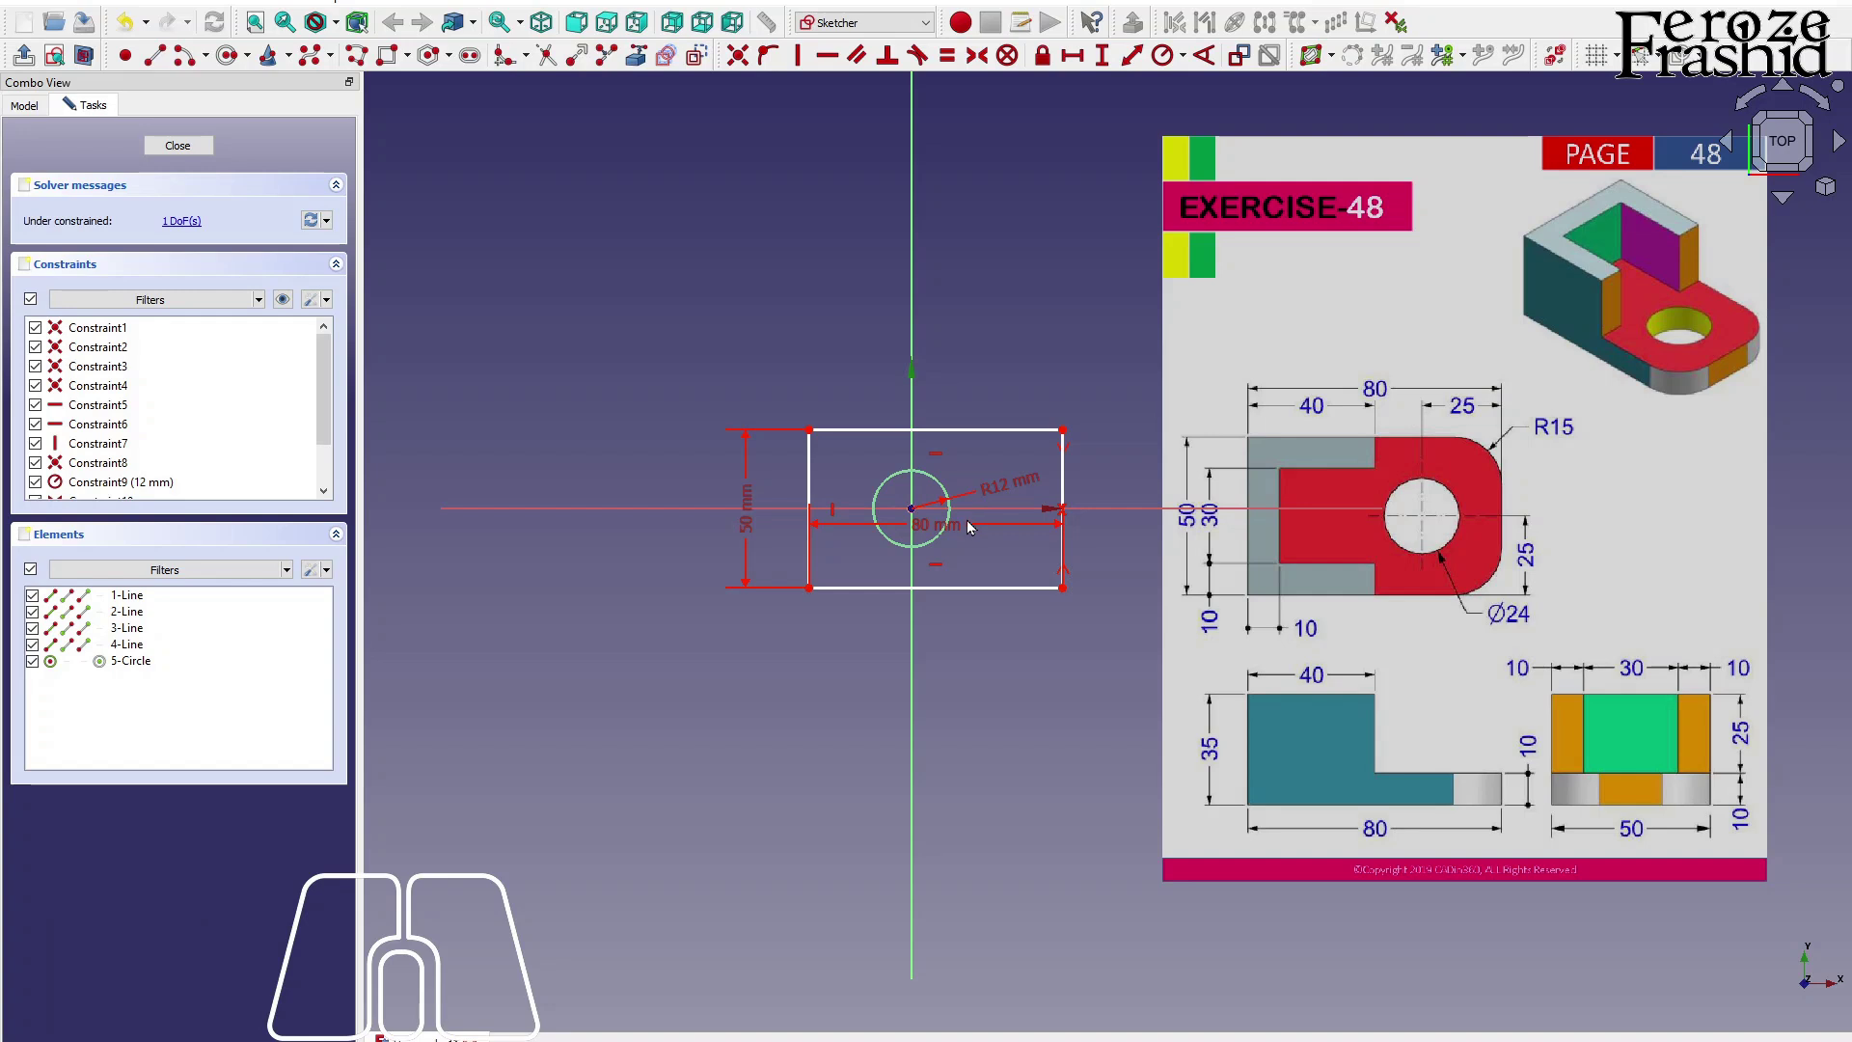
{"action": "left_click_drag", "start_coordinate": [934, 524], "coordinate": [934, 702]}
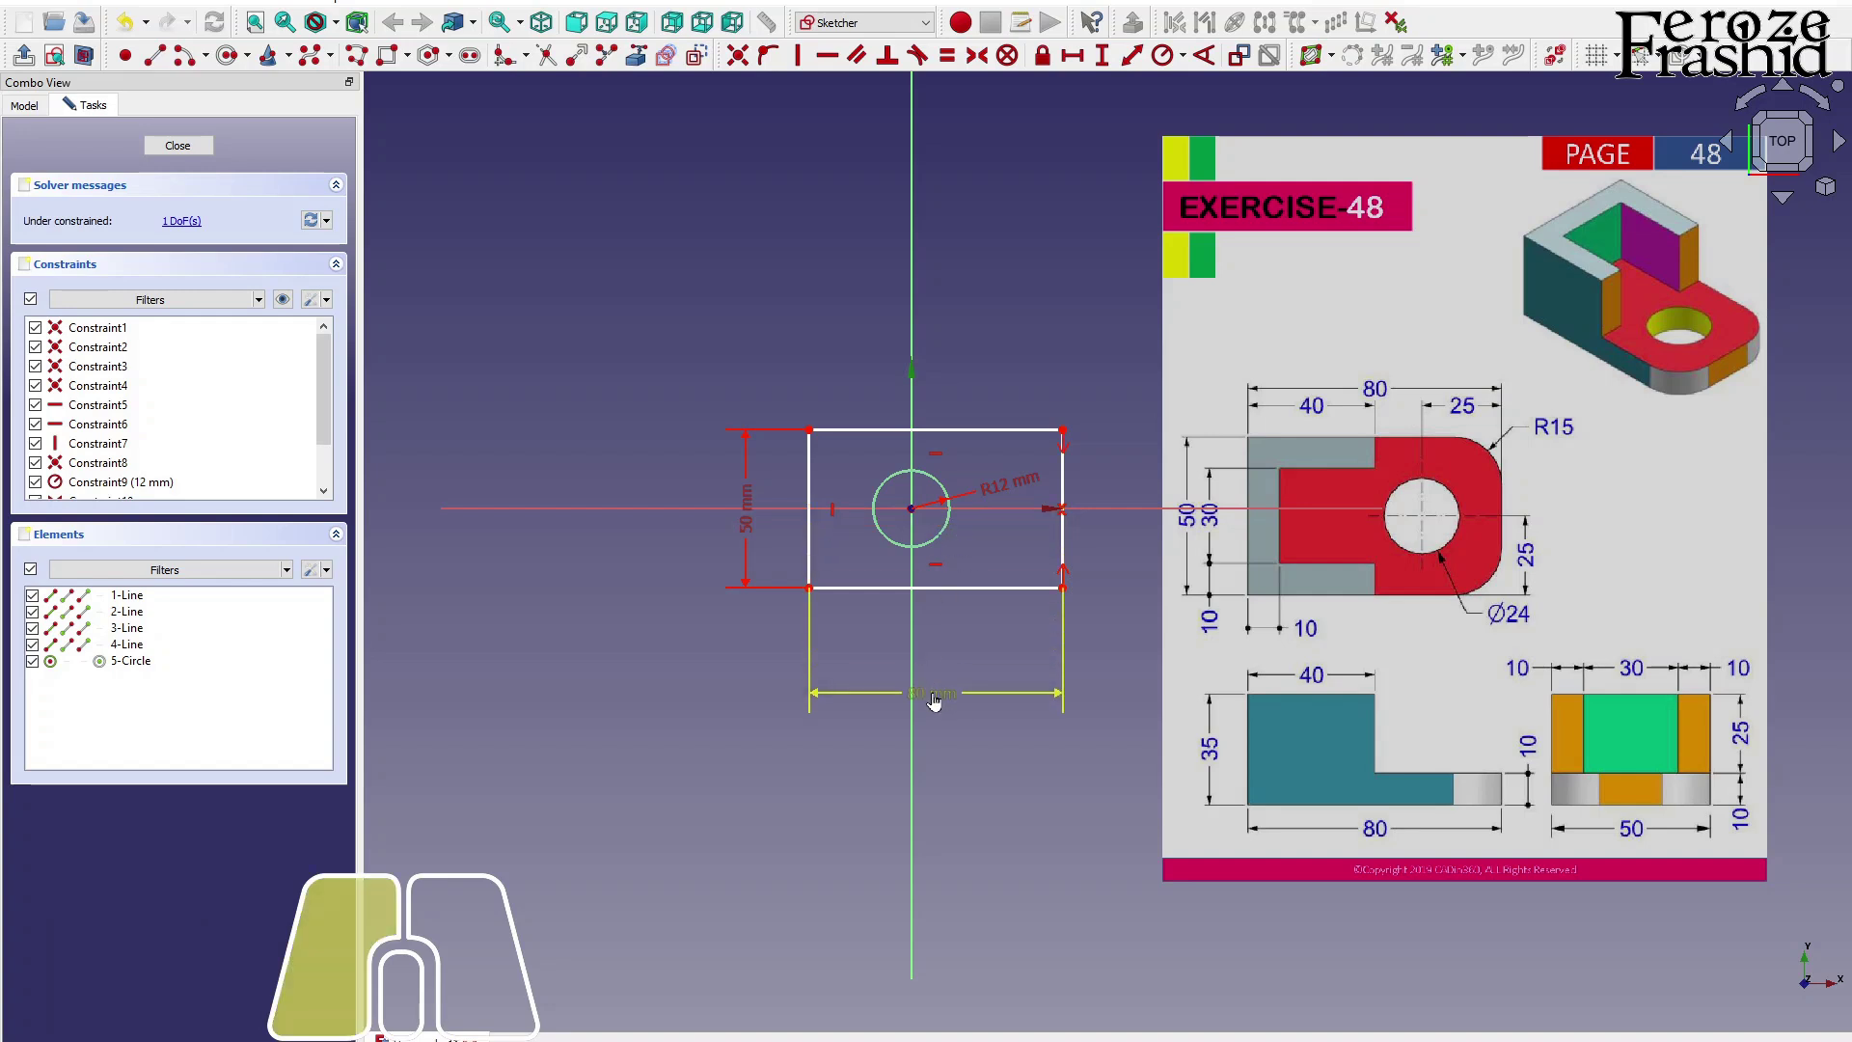
Fix the hole centre 25 mm horizontally from the rectangle's top-right corner.
{"action": "left_click", "coordinate": [914, 511]}
{"action": "left_click", "coordinate": [1062, 430]}
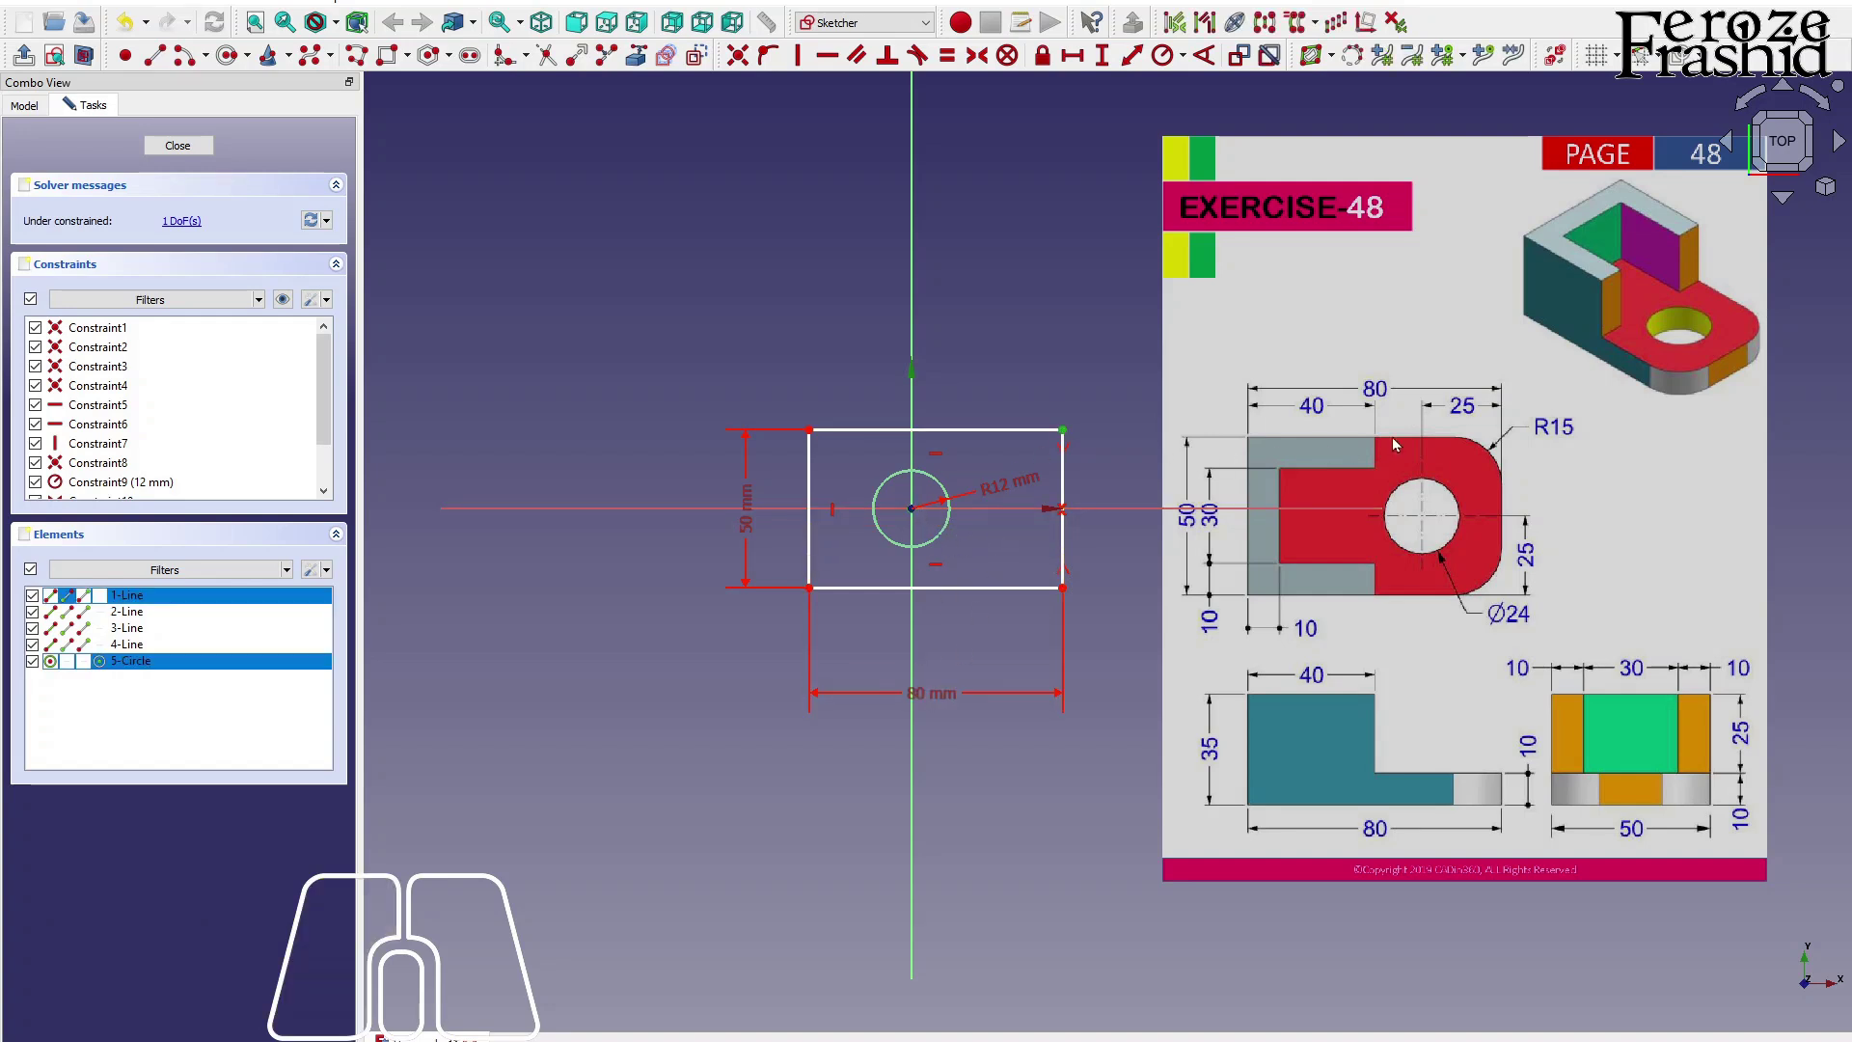
{"action": "left_click", "coordinate": [1083, 64]}
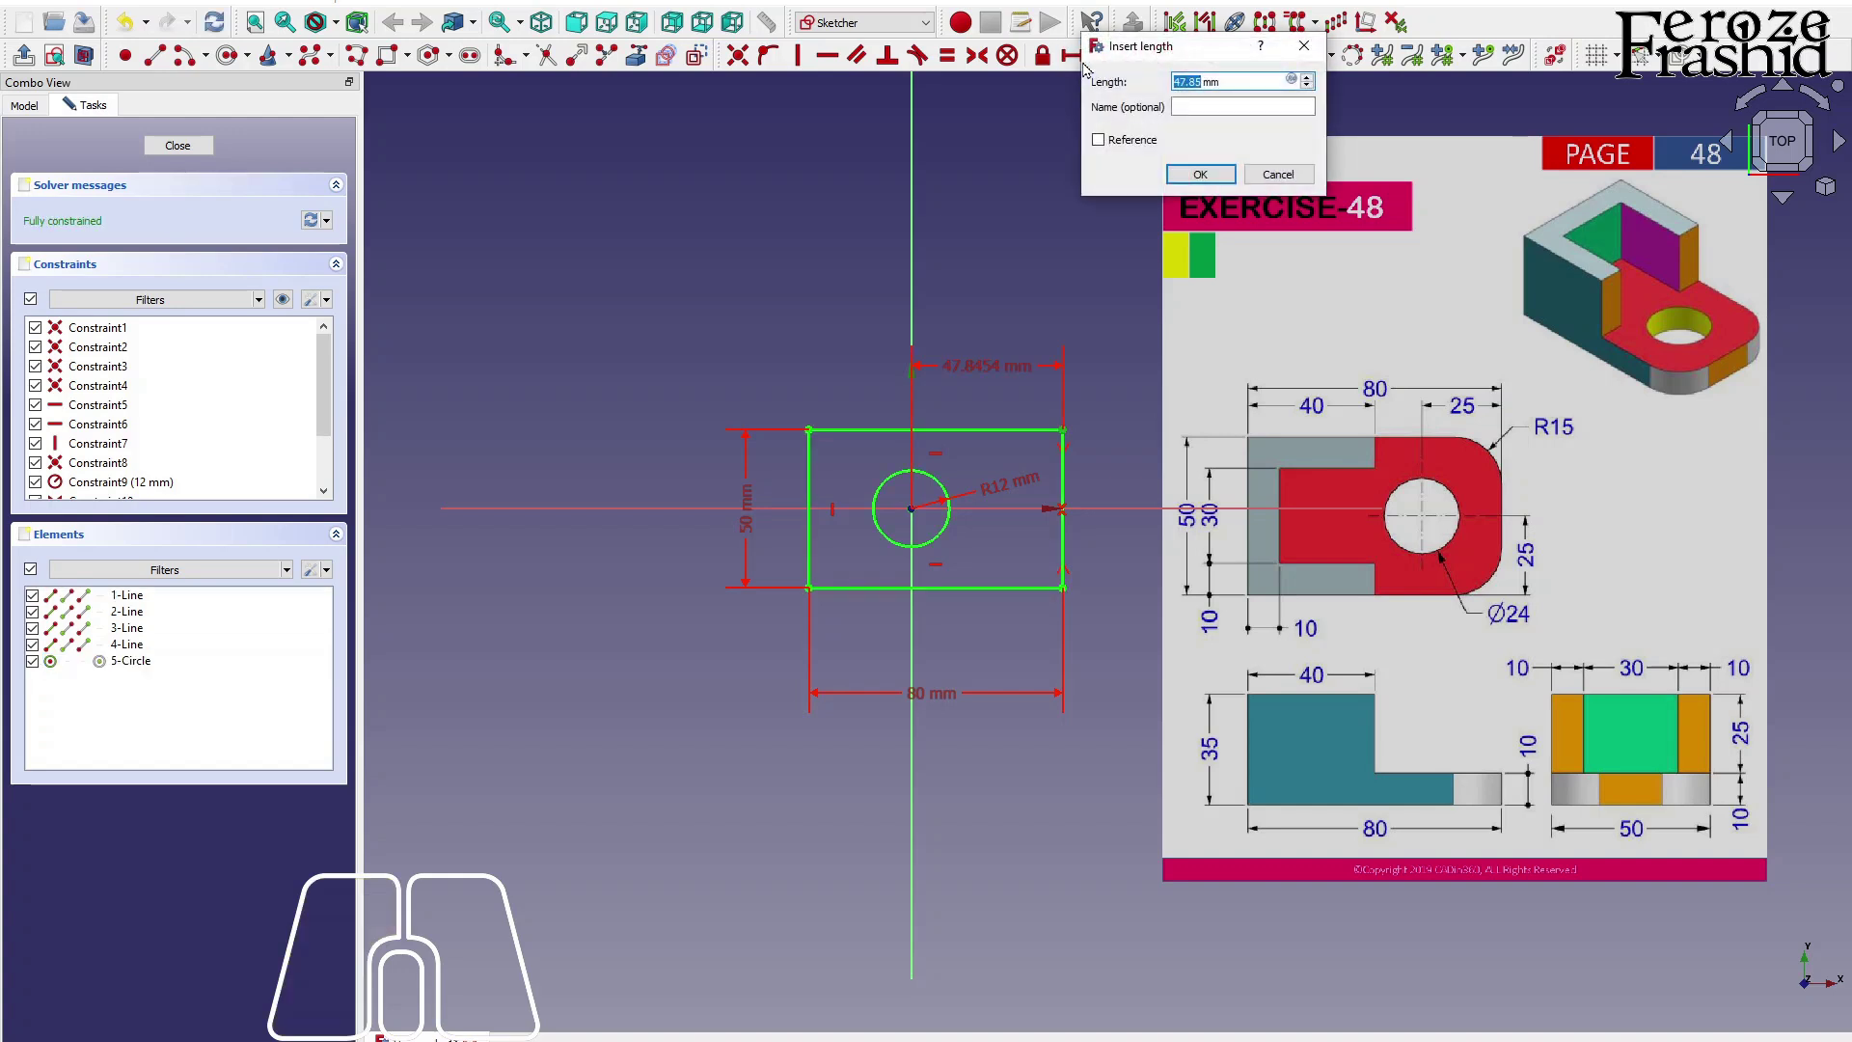
{"action": "type", "text": "25"}
{"action": "key", "text": "Return"}
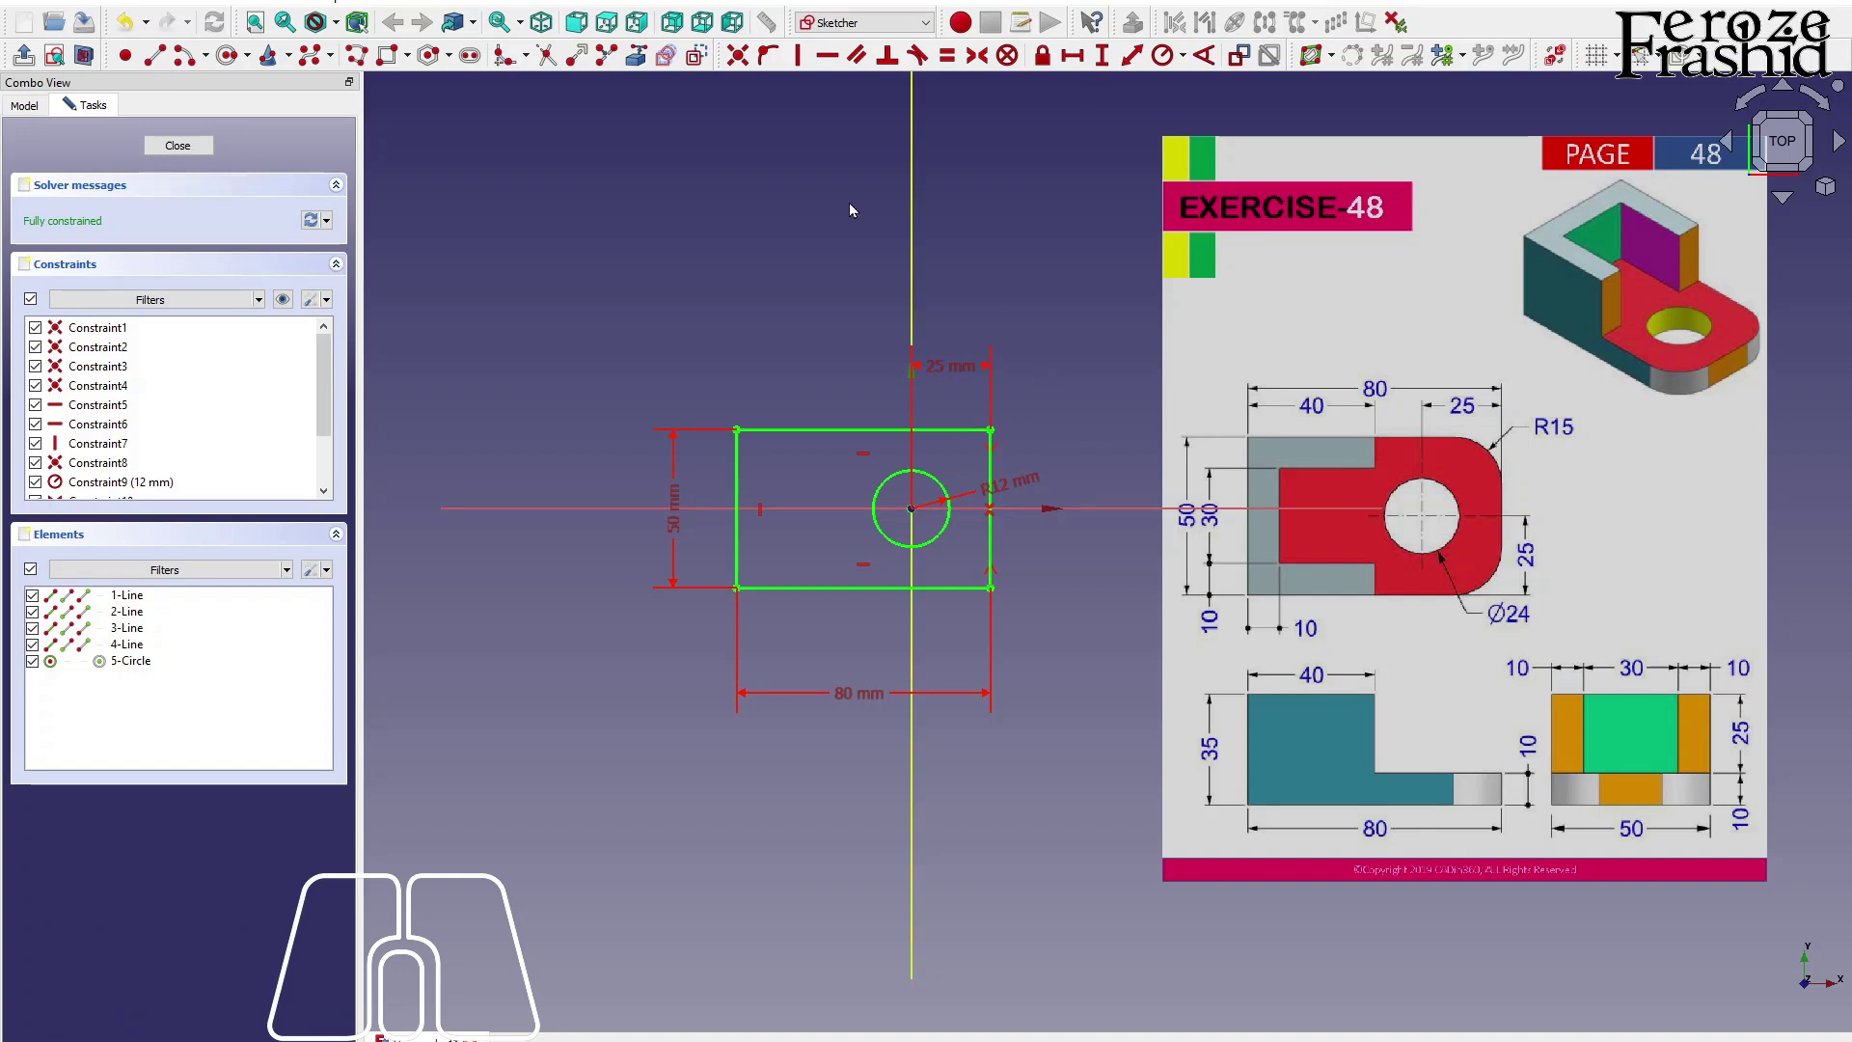
{"action": "left_click", "coordinate": [524, 60]}
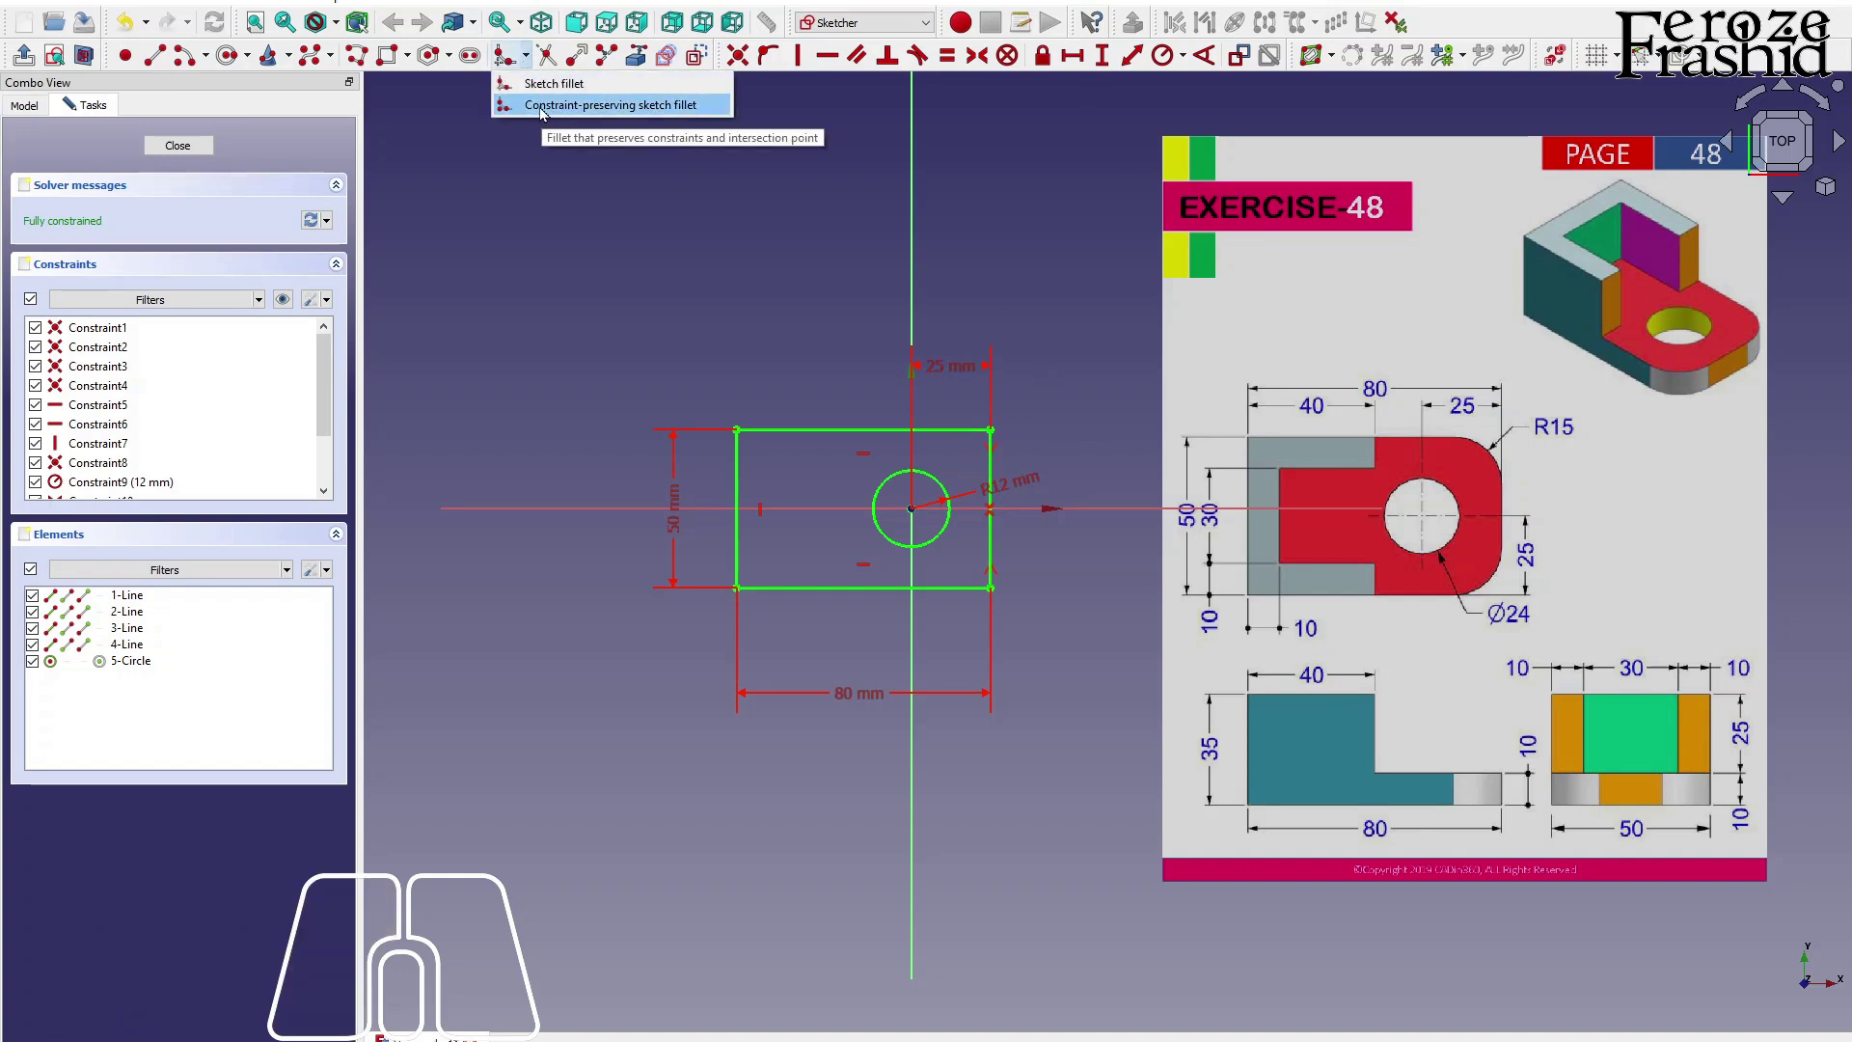
Round the rectangle's top-right and bottom-right corners with constraint-preserving fillets.
{"action": "left_click", "coordinate": [542, 106]}
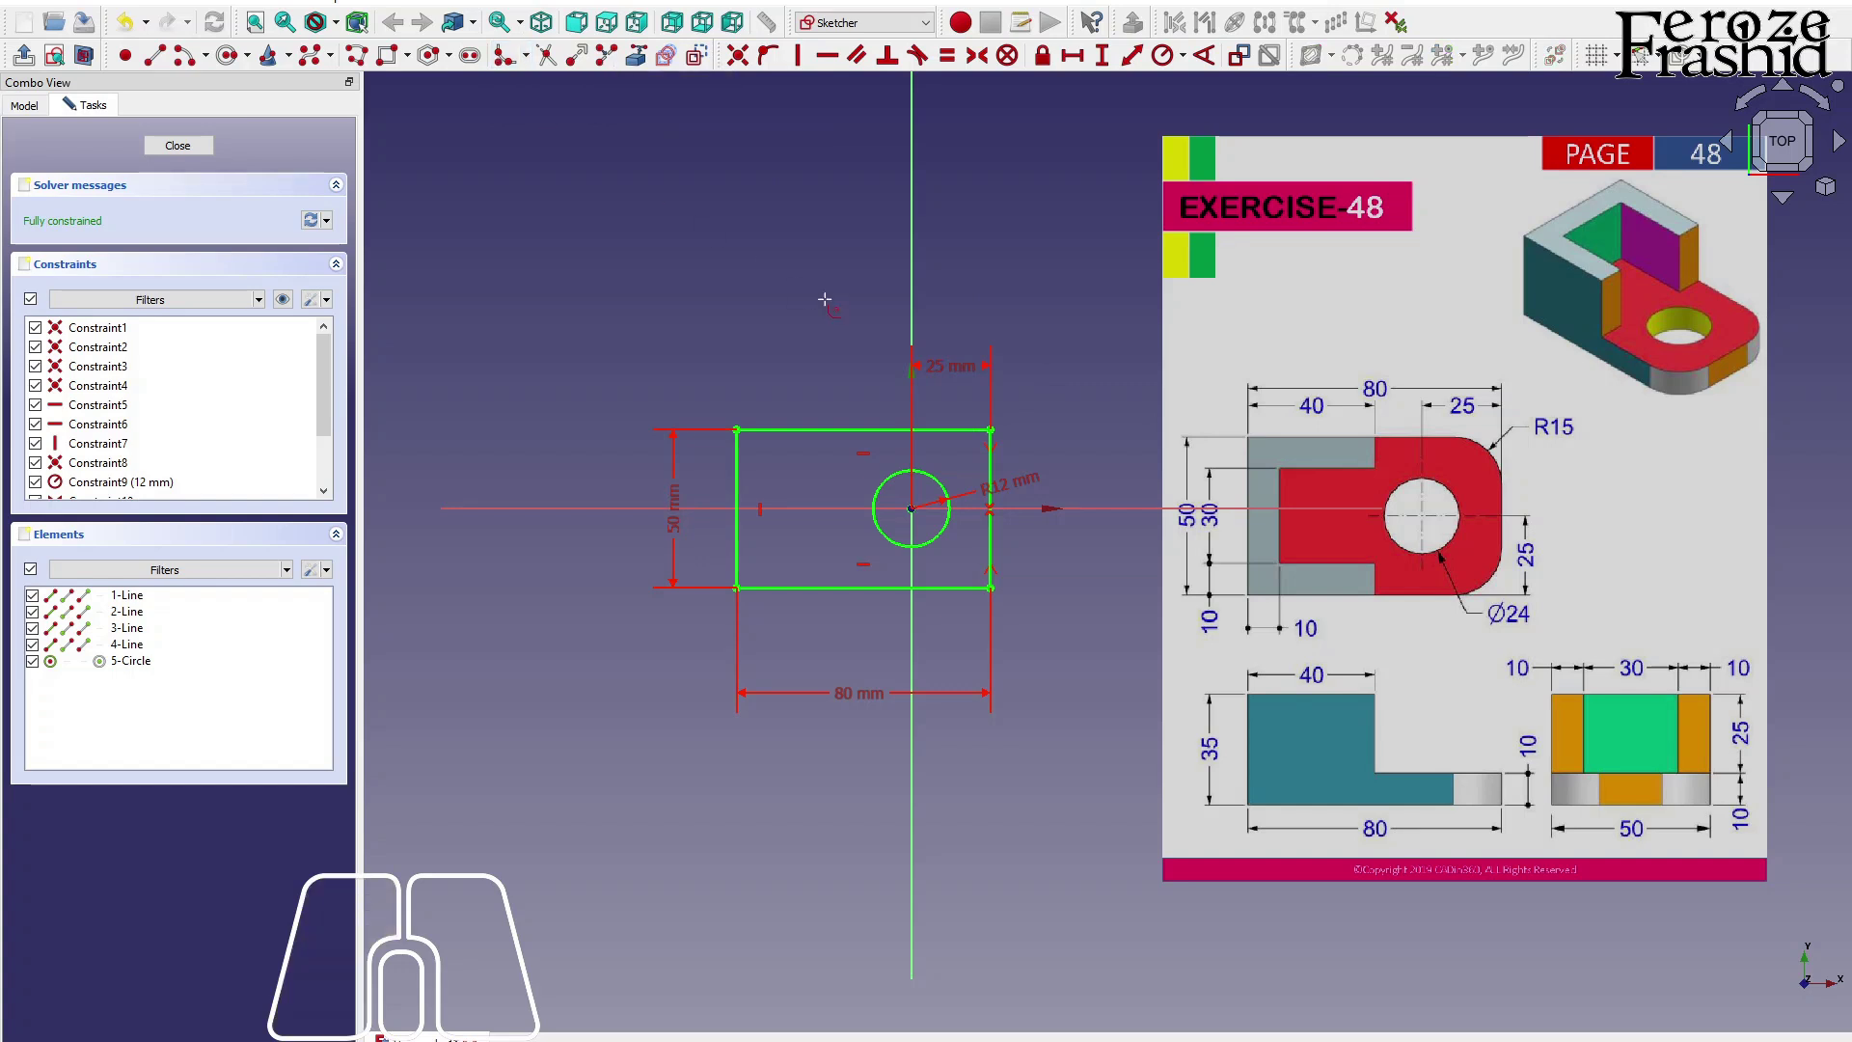
{"action": "left_click", "coordinate": [991, 427]}
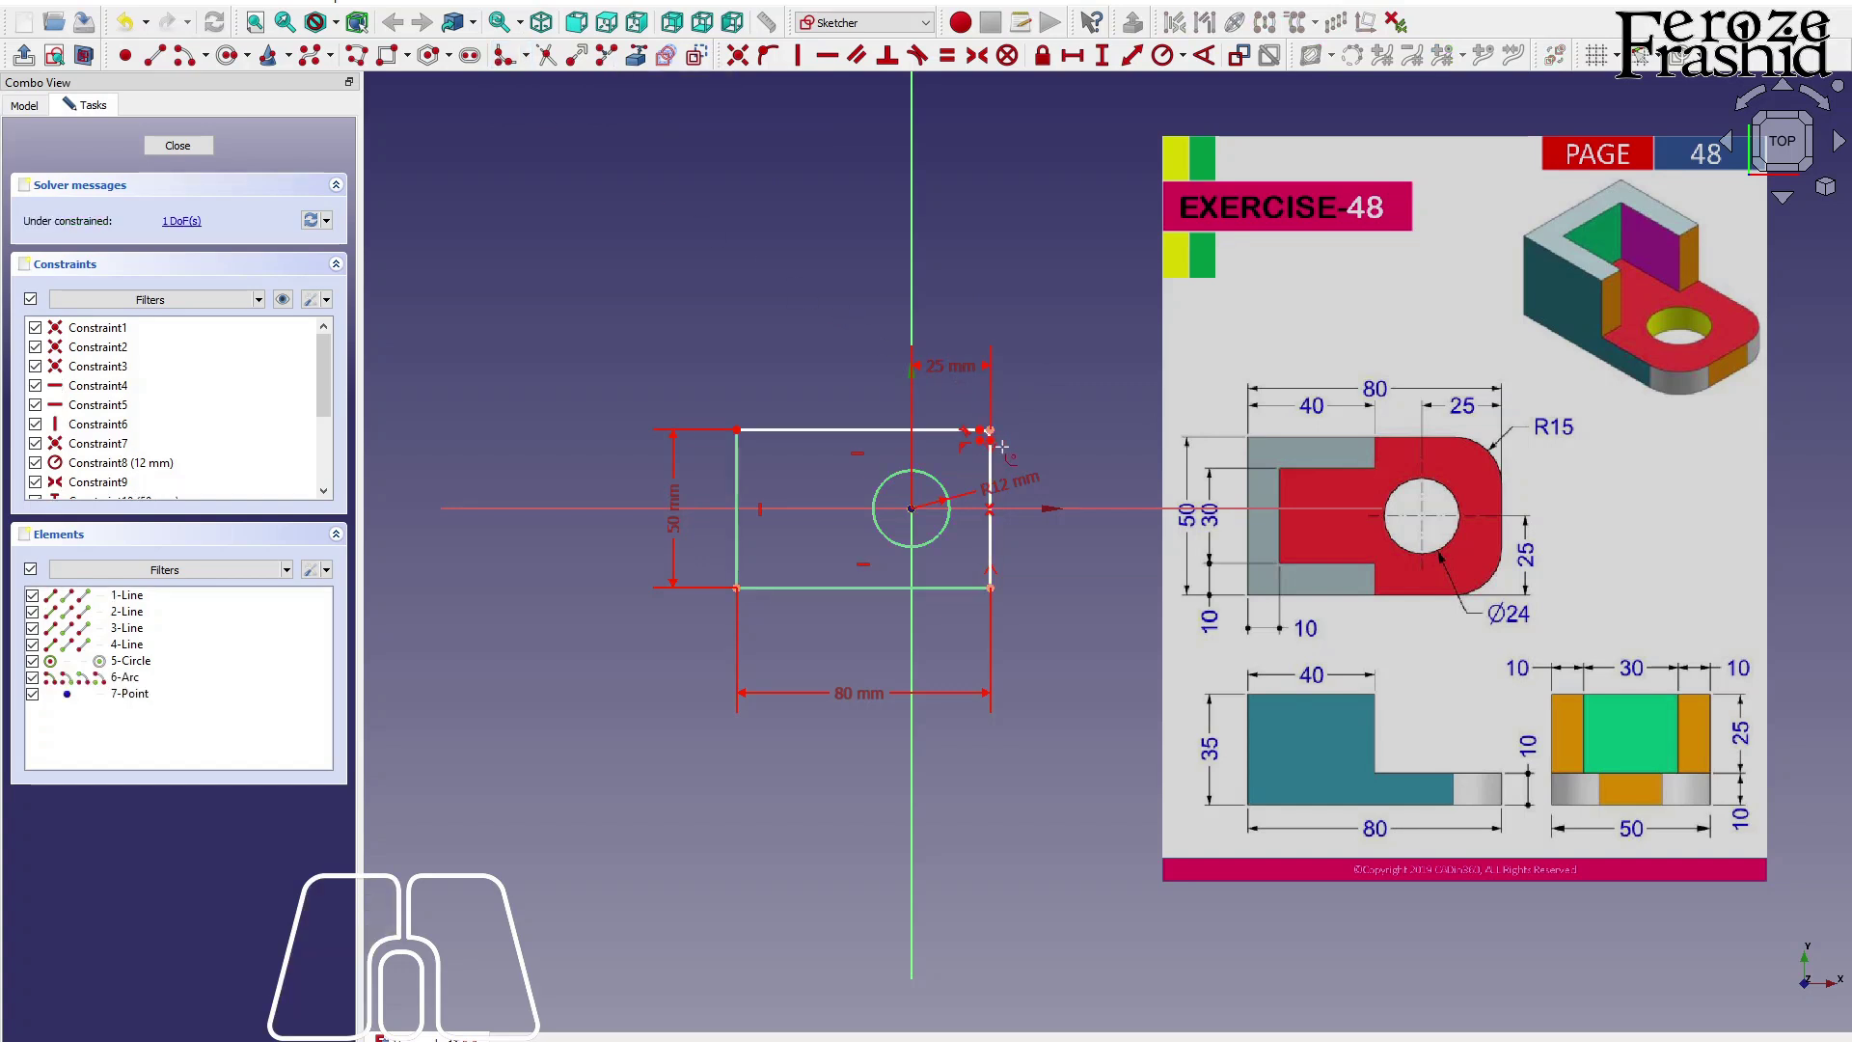
{"action": "left_click", "coordinate": [993, 582]}
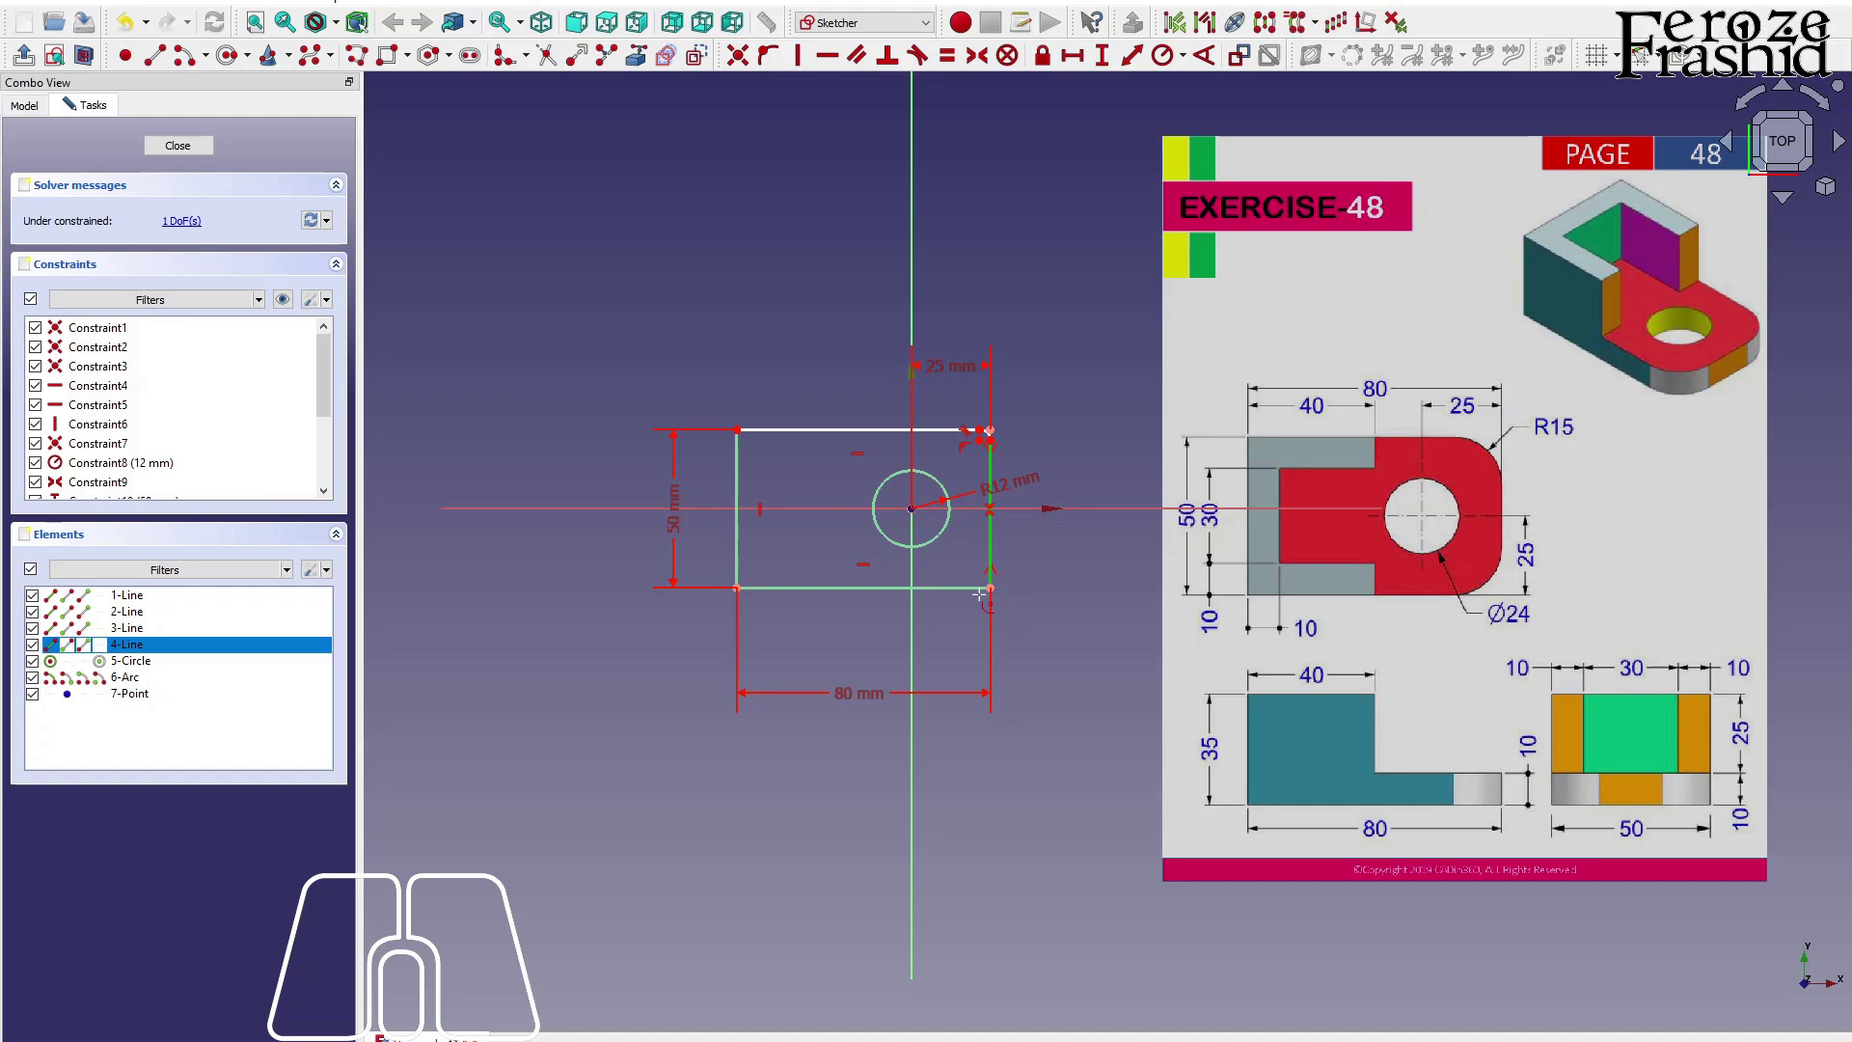
{"action": "left_click", "coordinate": [987, 593]}
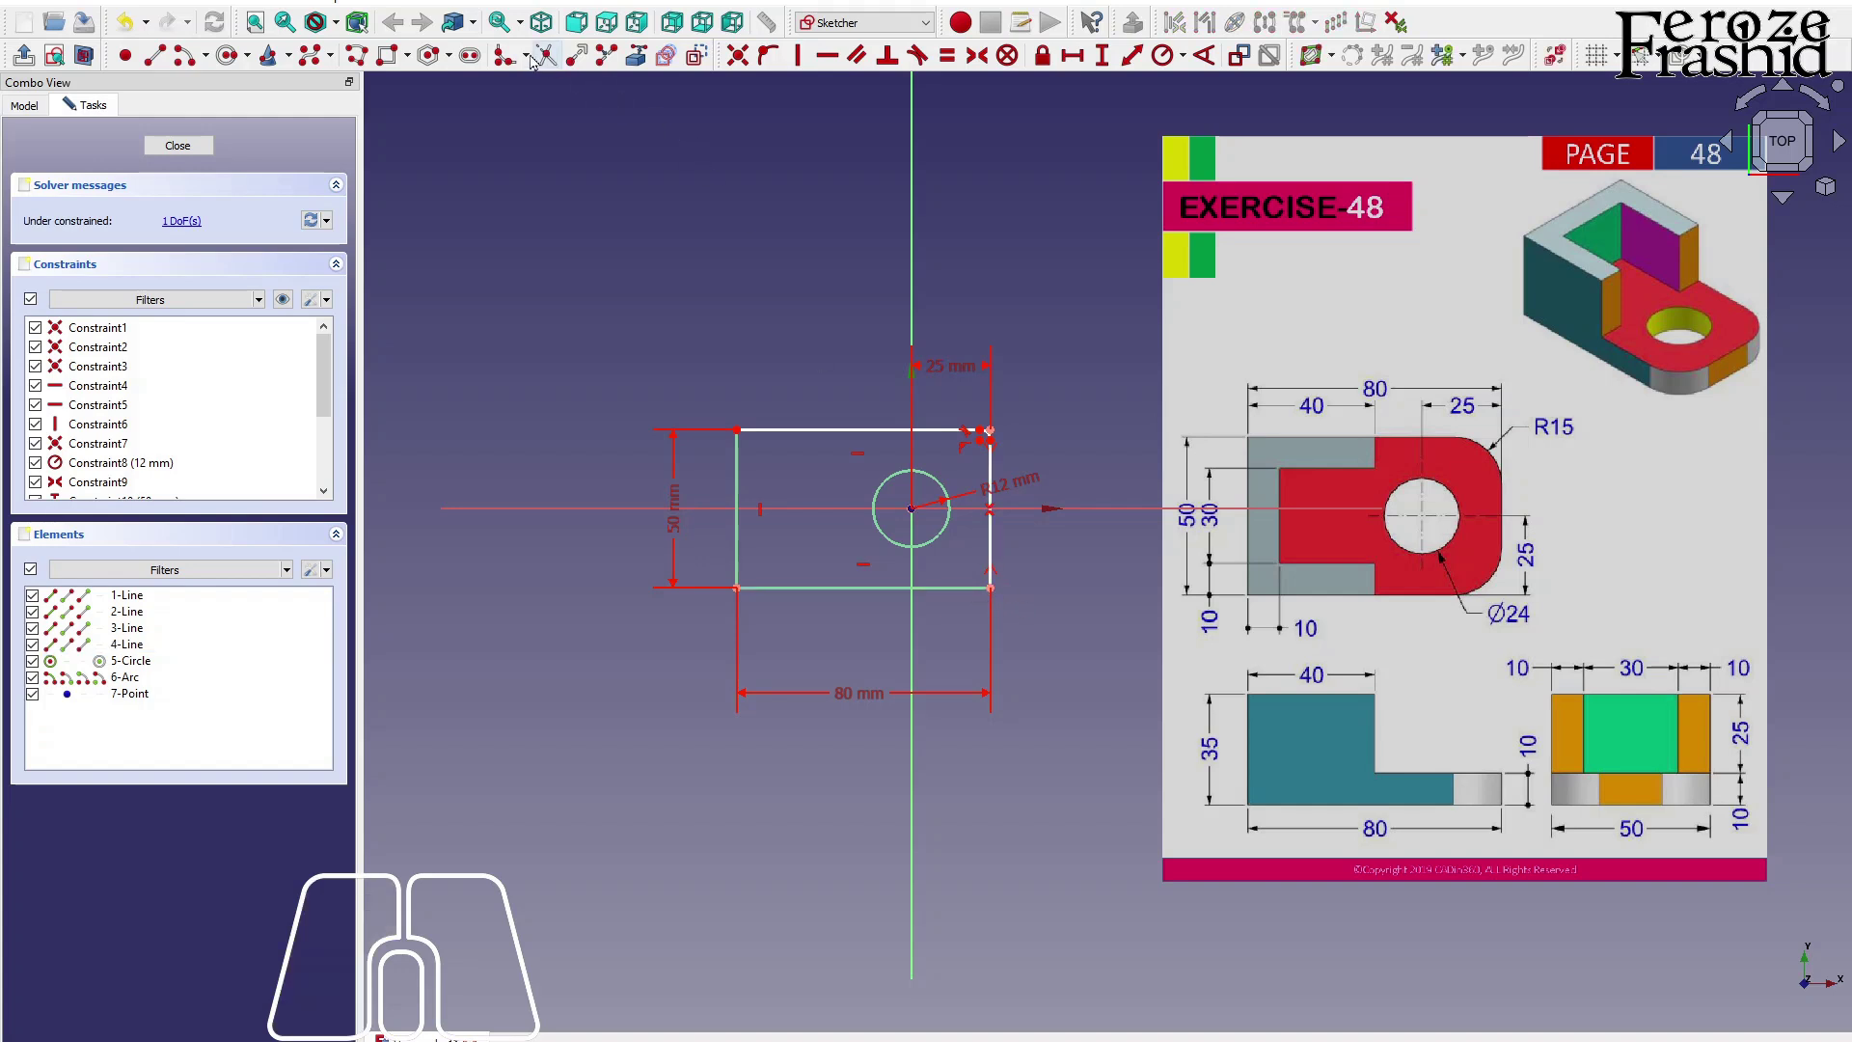
{"action": "left_click", "coordinate": [989, 575]}
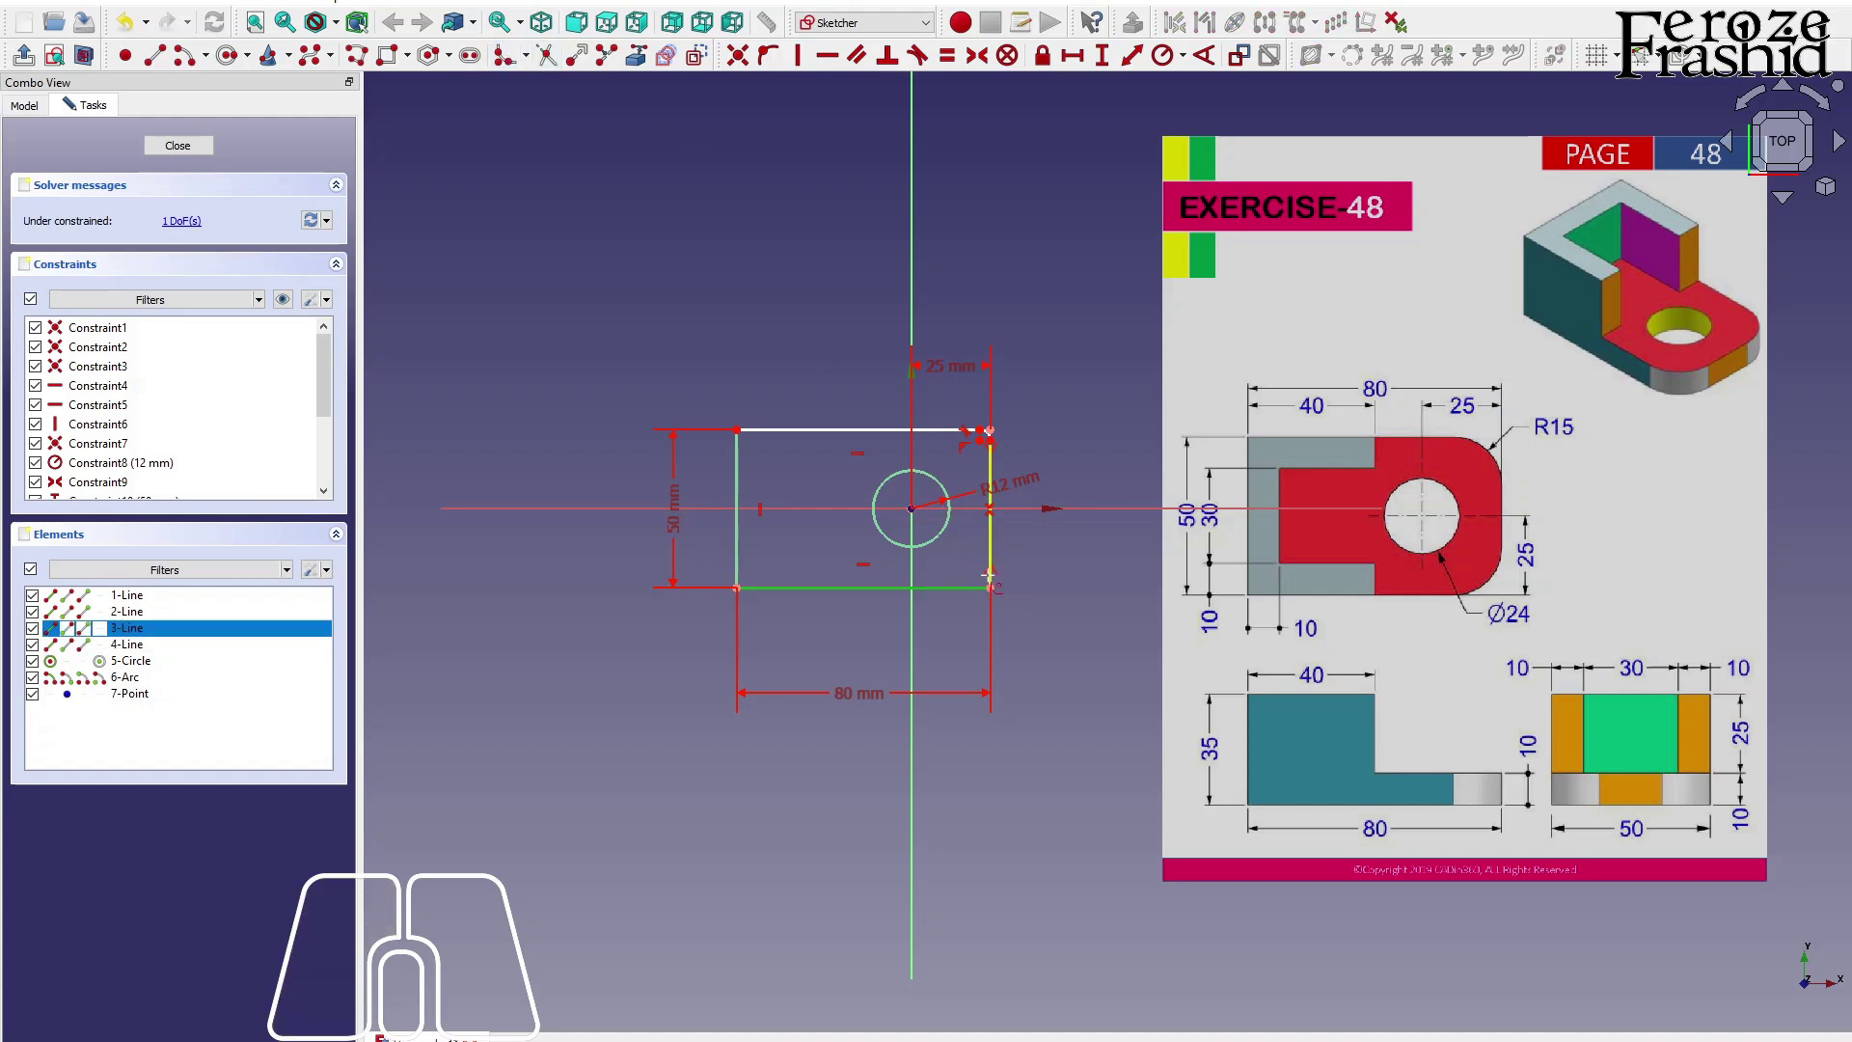
{"action": "left_click", "coordinate": [982, 588]}
Constrain both corner arcs to a 15 mm radius.
{"action": "left_click", "coordinate": [981, 586]}
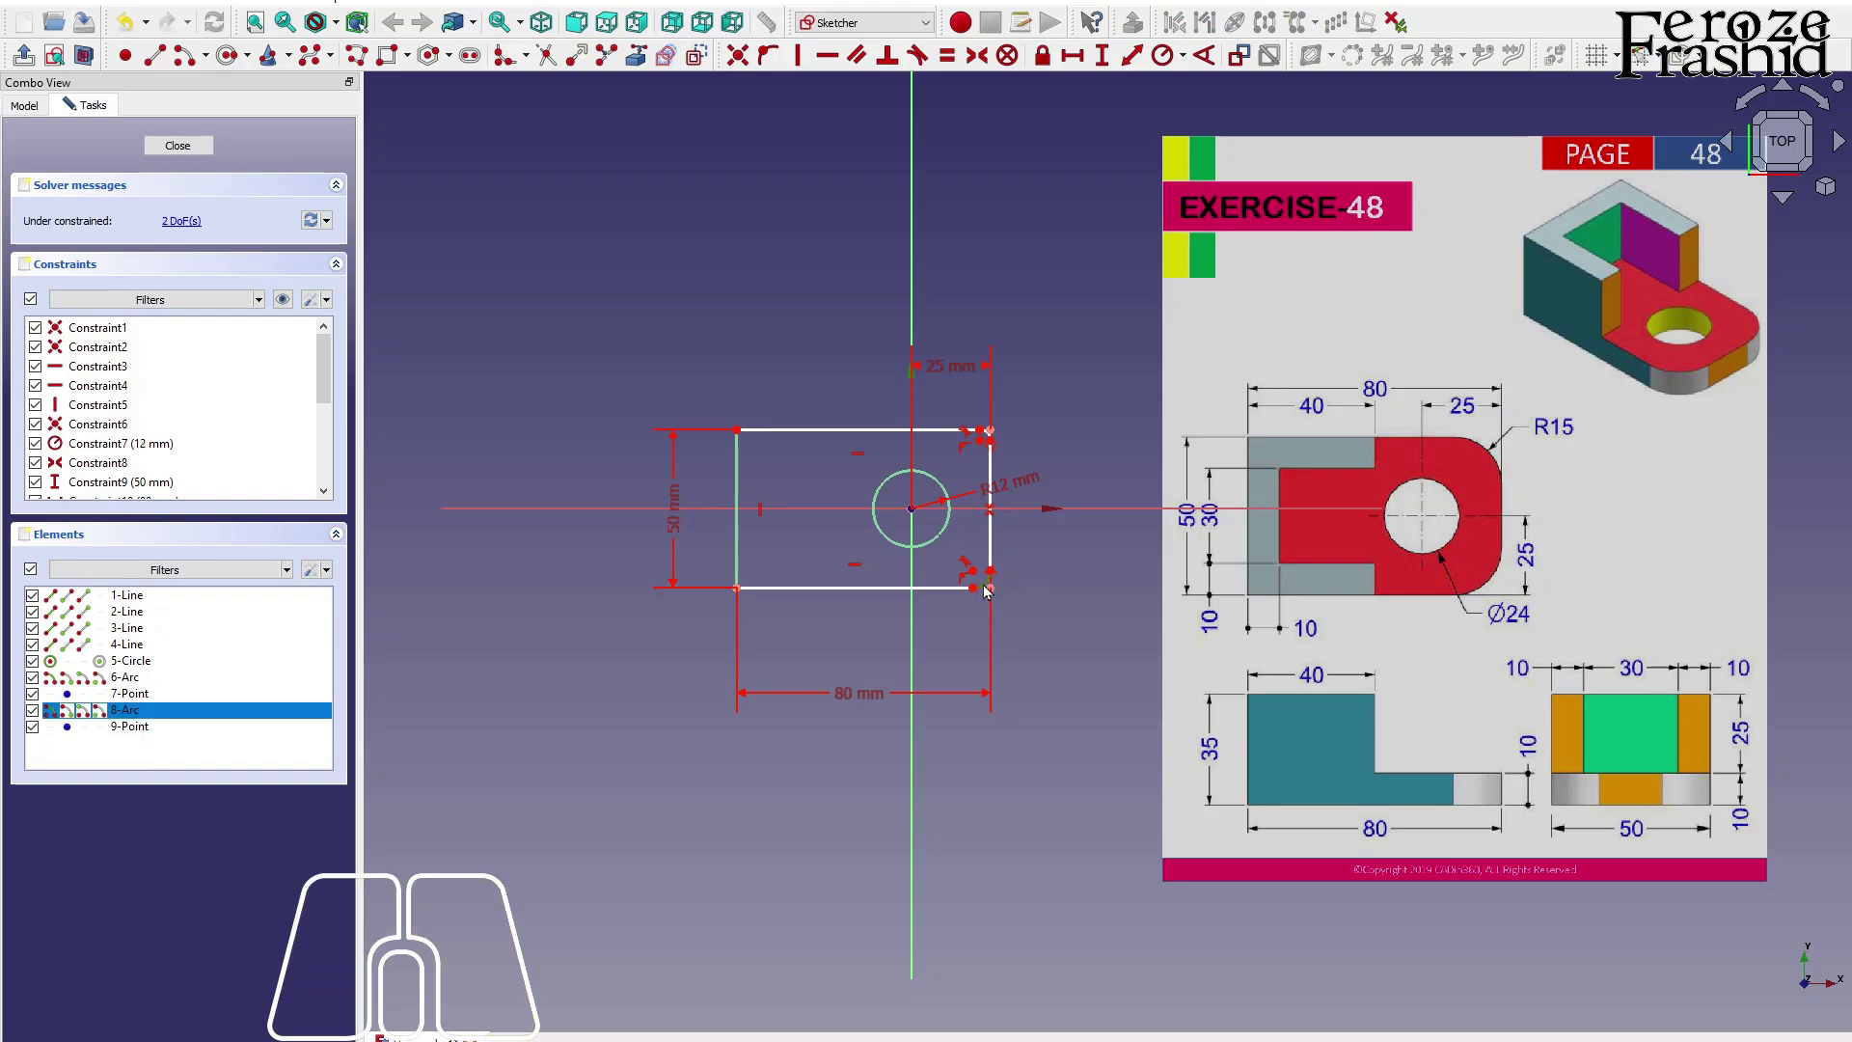
{"action": "scroll", "coordinate": [989, 439], "scroll_direction": "up", "scroll_amount": 3}
{"action": "left_click", "coordinate": [989, 436]}
{"action": "scroll", "coordinate": [989, 436], "scroll_direction": "down", "scroll_amount": 4}
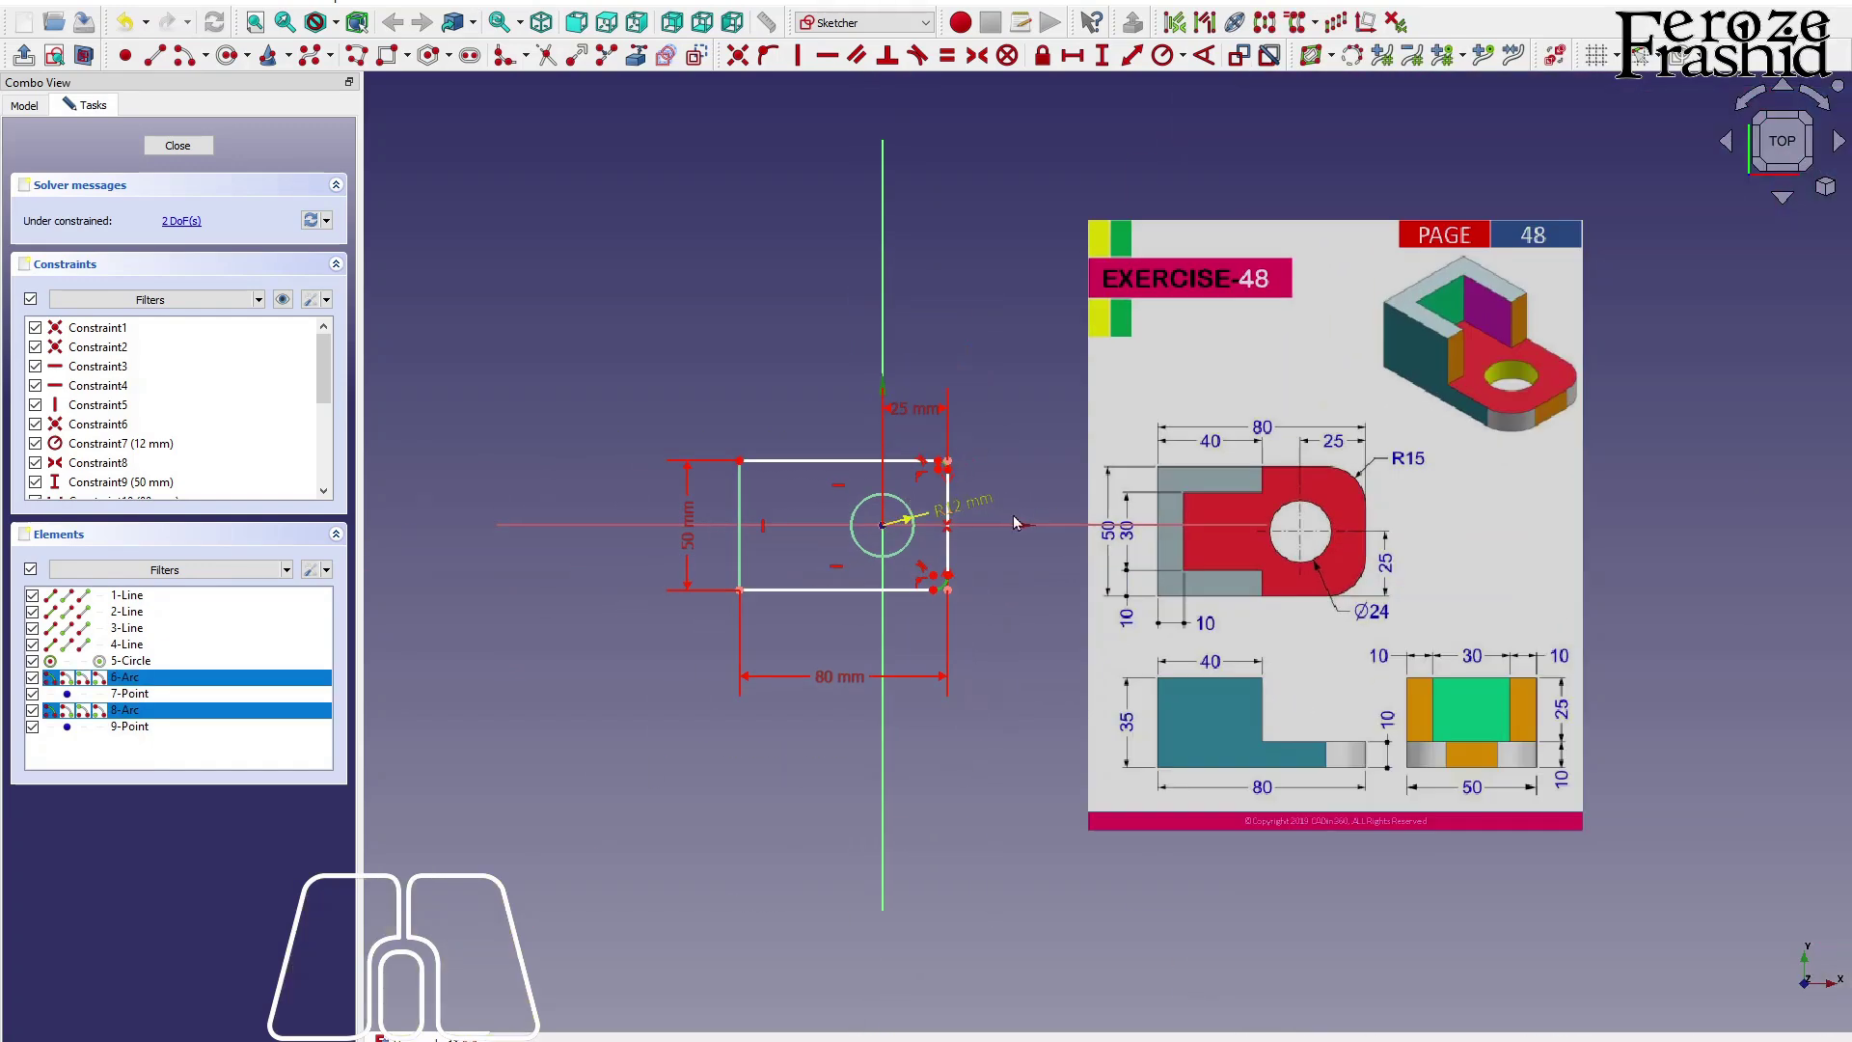
{"action": "left_click", "coordinate": [1163, 55]}
{"action": "type", "text": "15"}
{"action": "key", "text": "Return"}
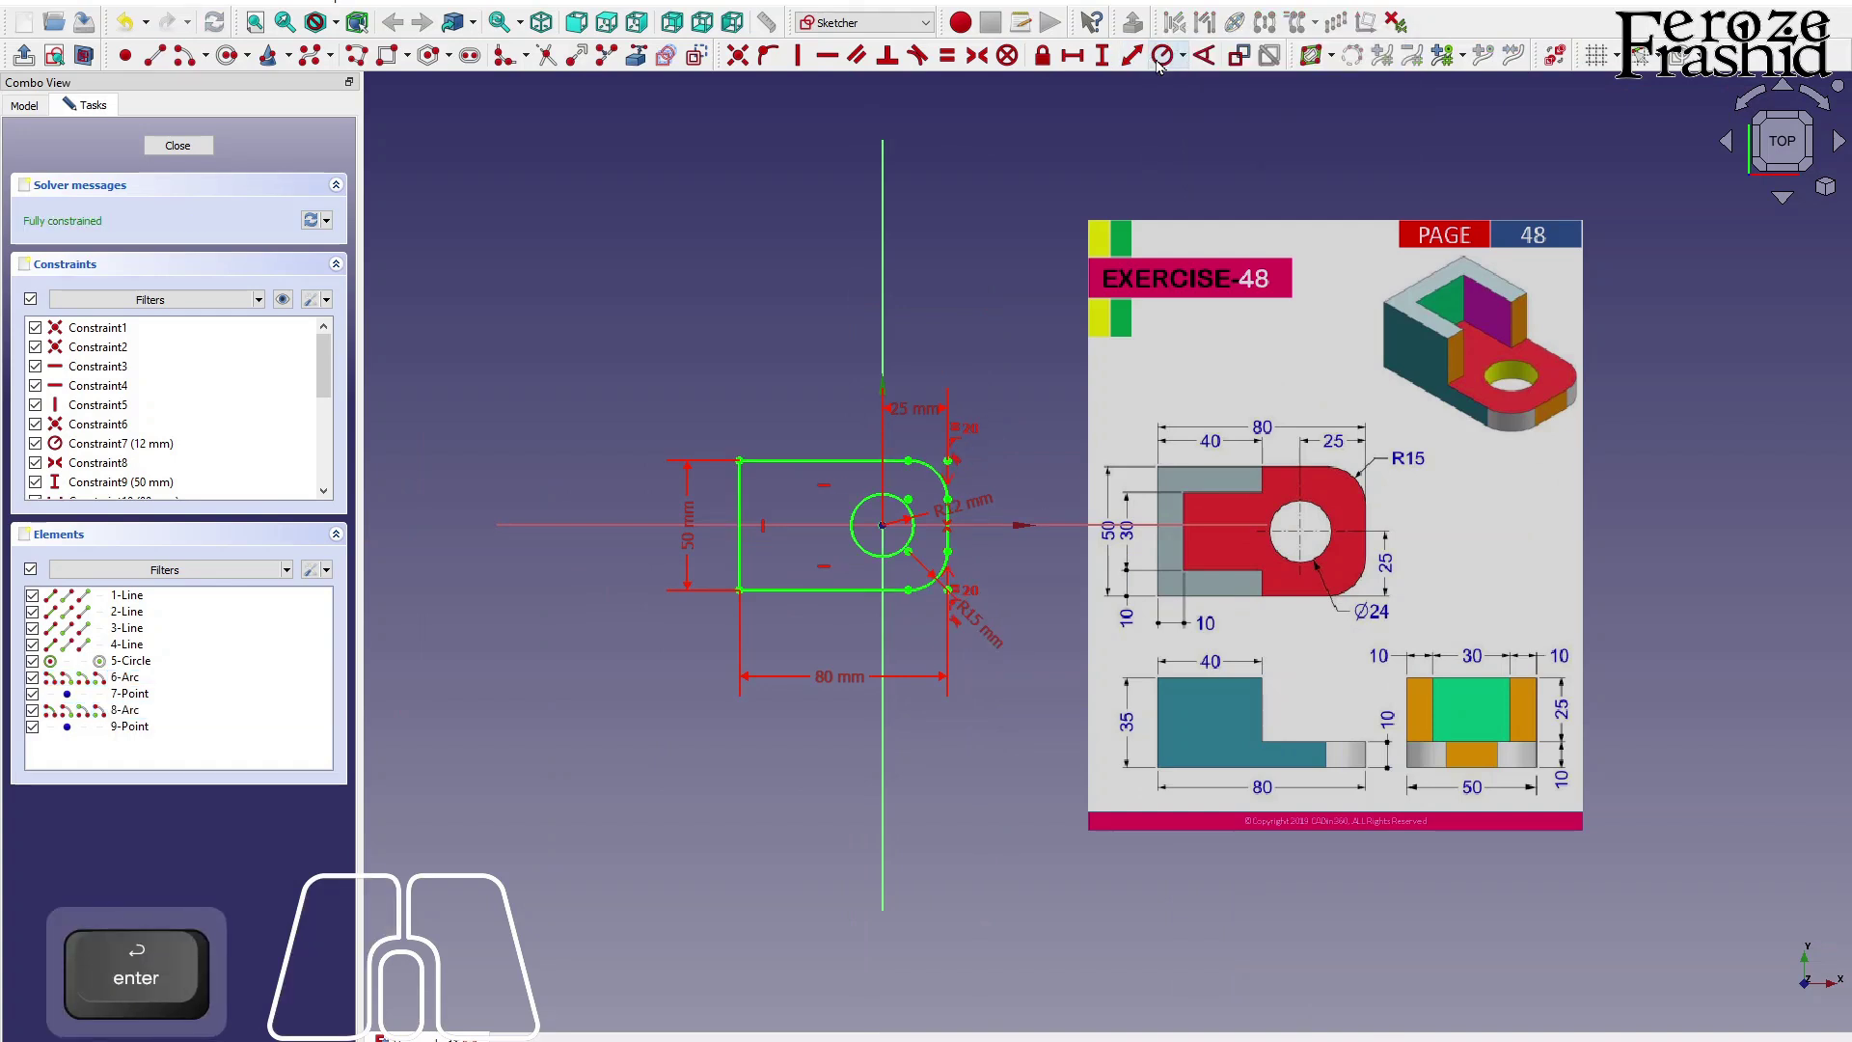
Close the sketch and extrude it 10 mm into a solid plate.
{"action": "left_click", "coordinate": [193, 146]}
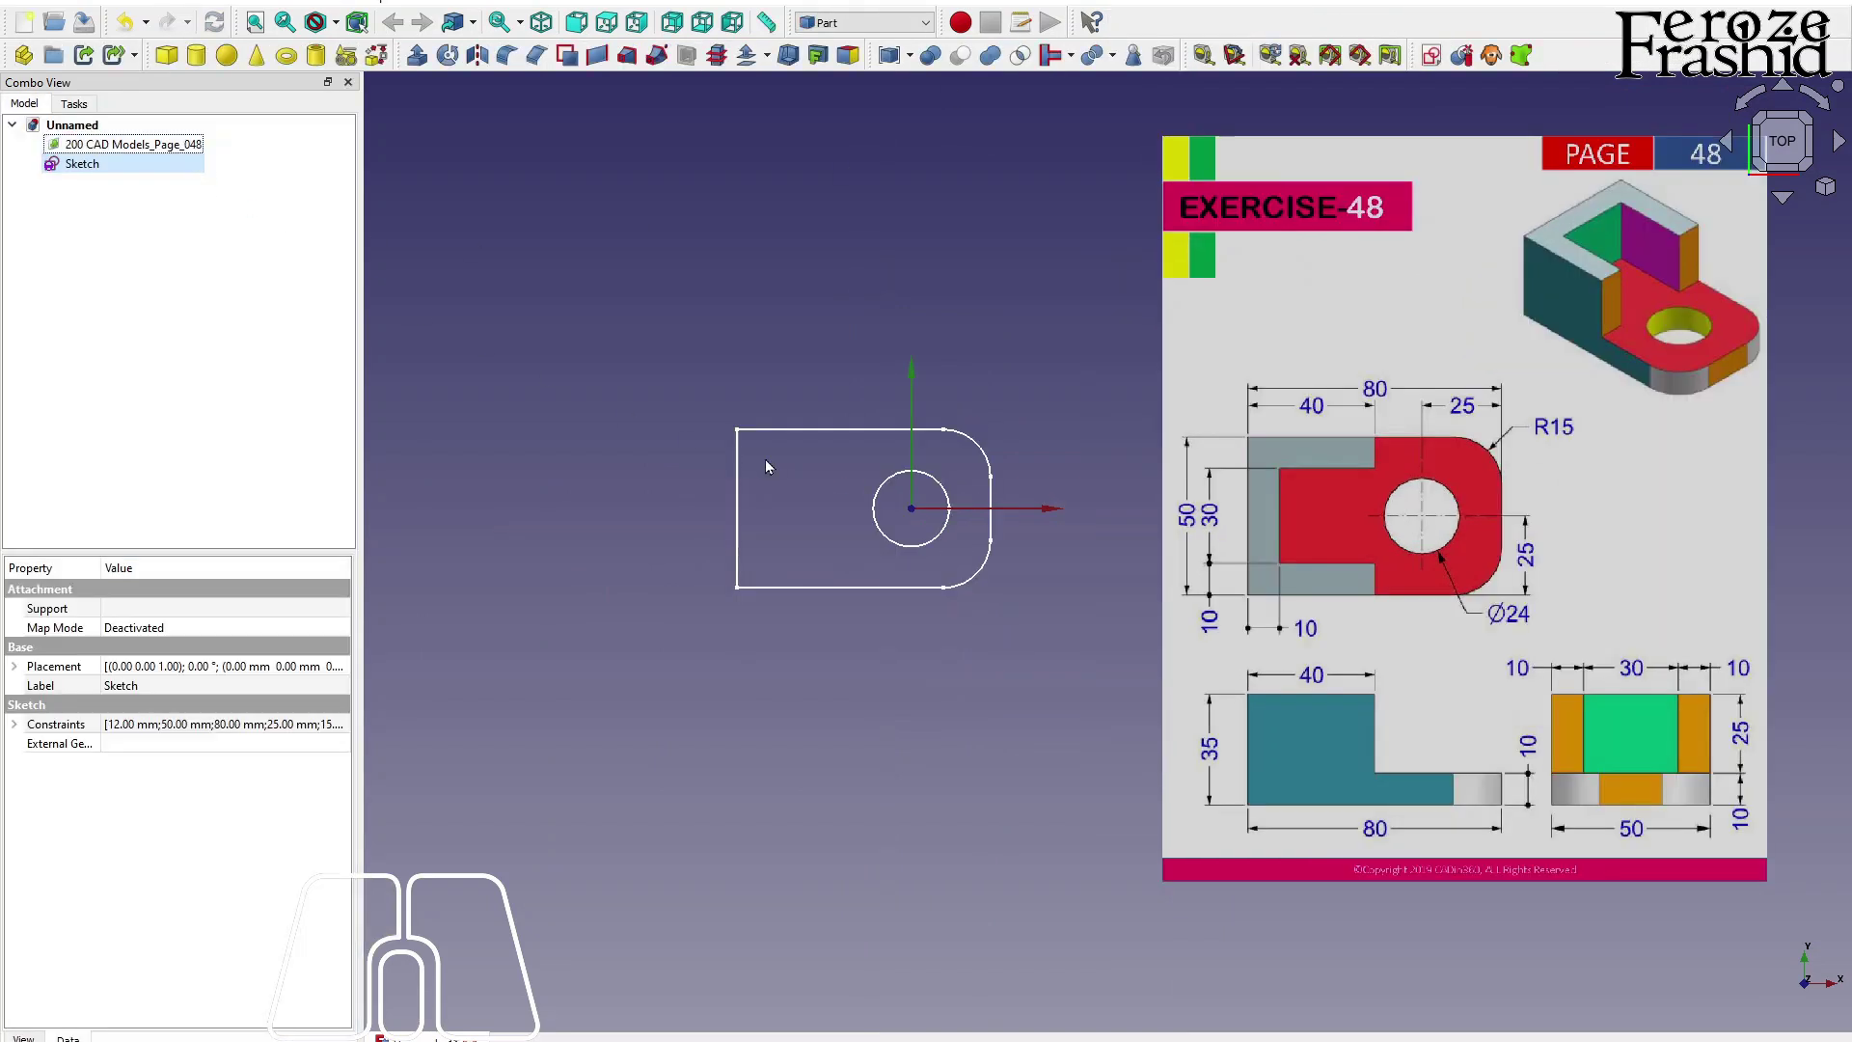
{"action": "left_click", "coordinate": [425, 58]}
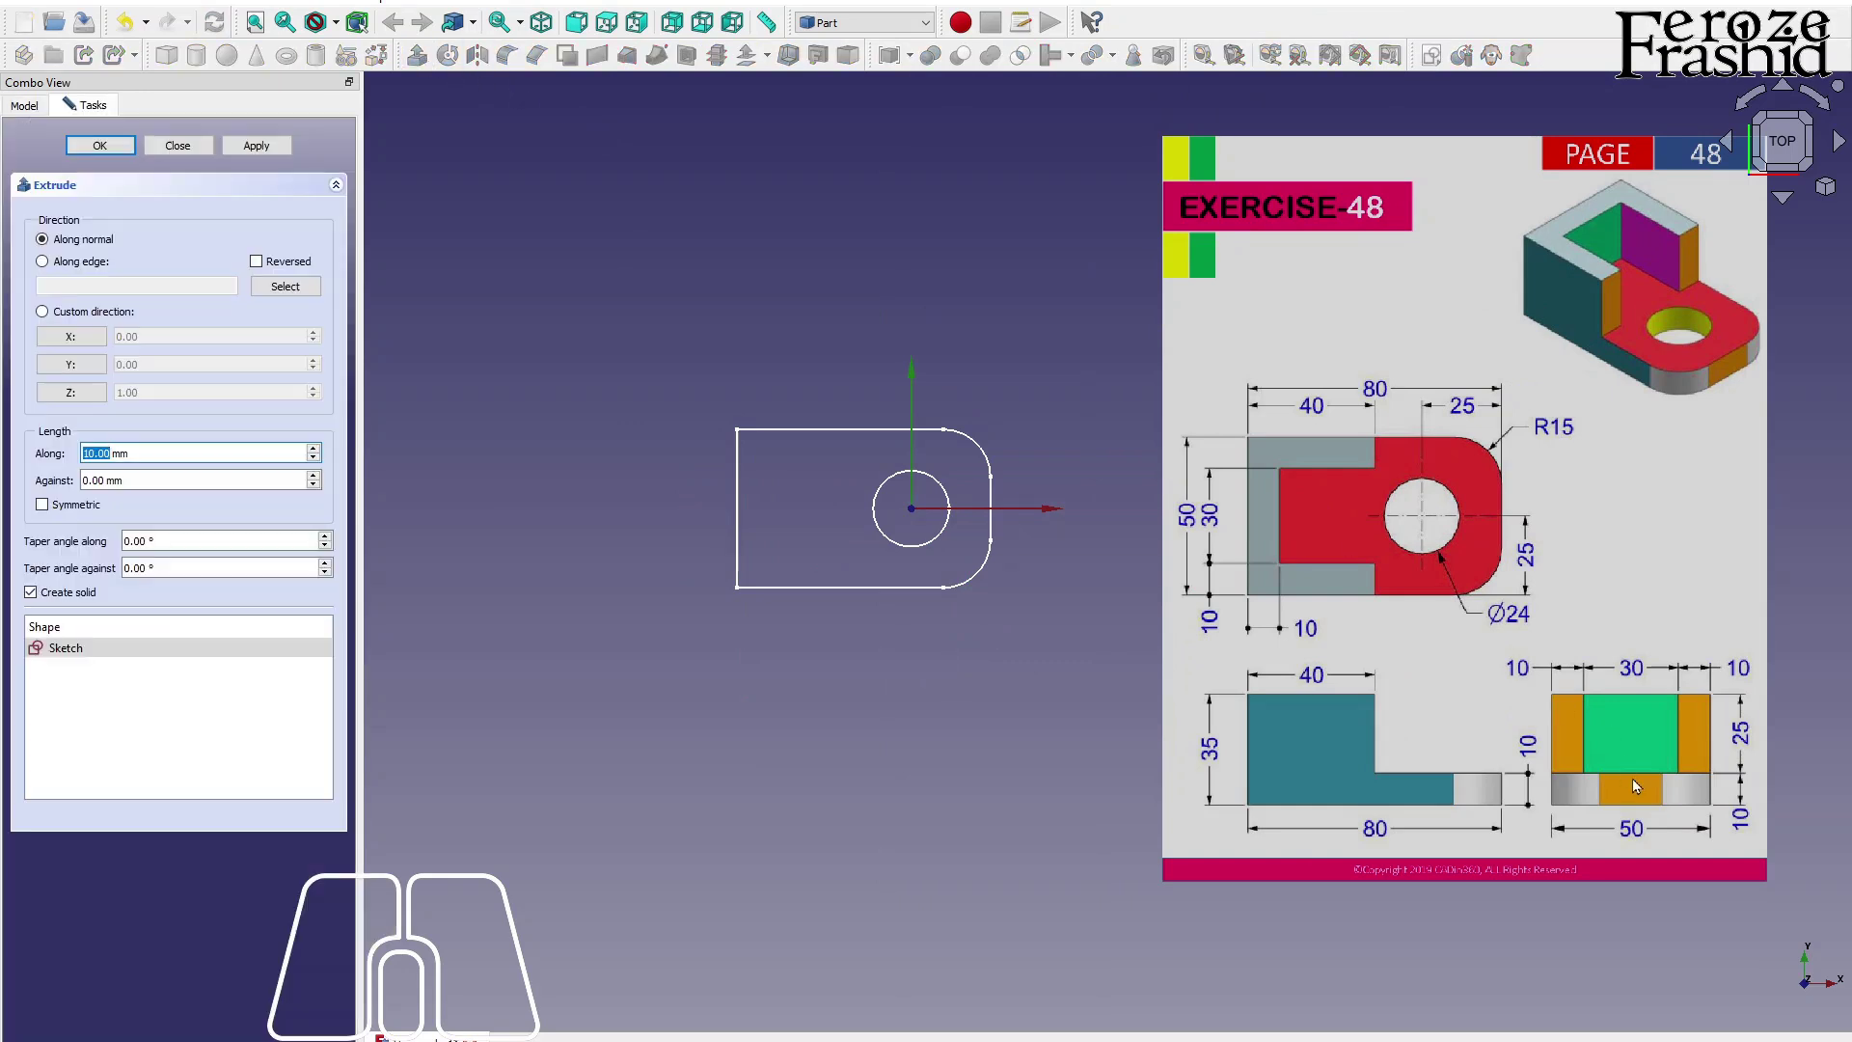
{"action": "key", "text": "Return"}
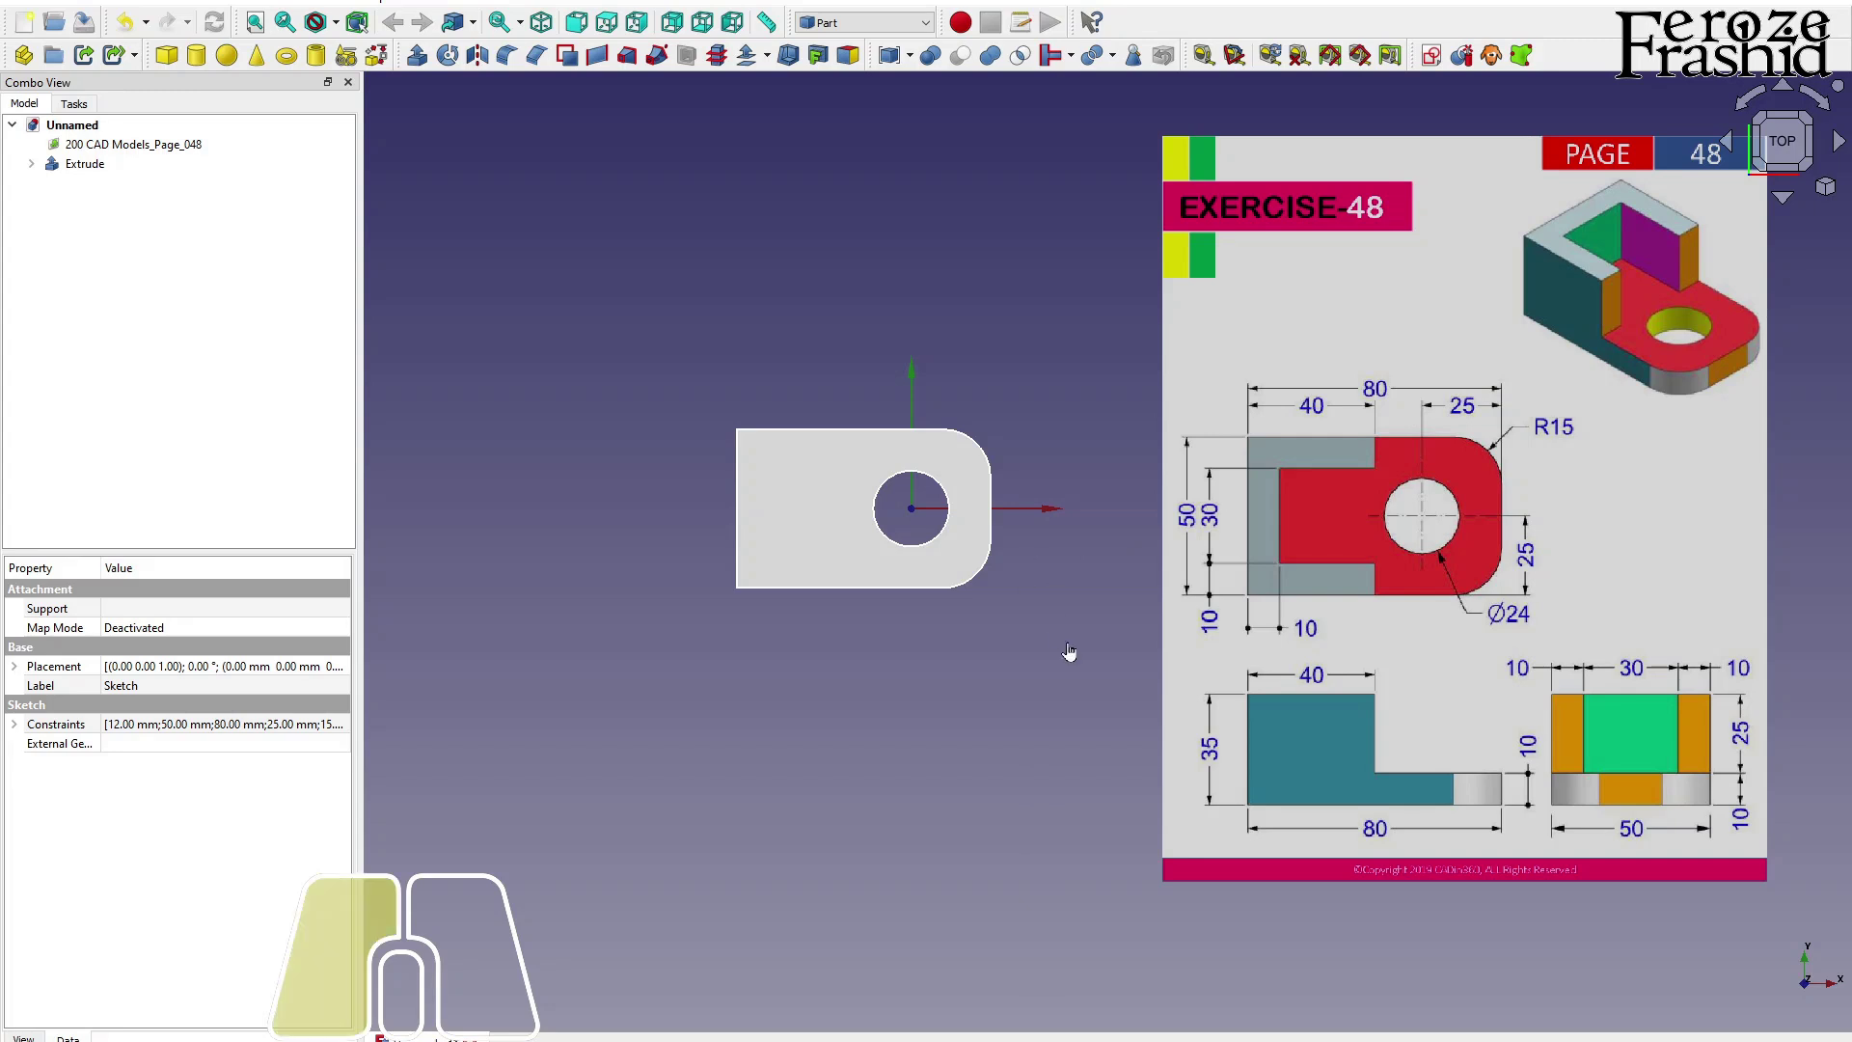
{"action": "left_click", "coordinate": [1061, 540]}
Start a new sketch on the XY plane and zoom in over the plate.
{"action": "left_click", "coordinate": [1433, 58]}
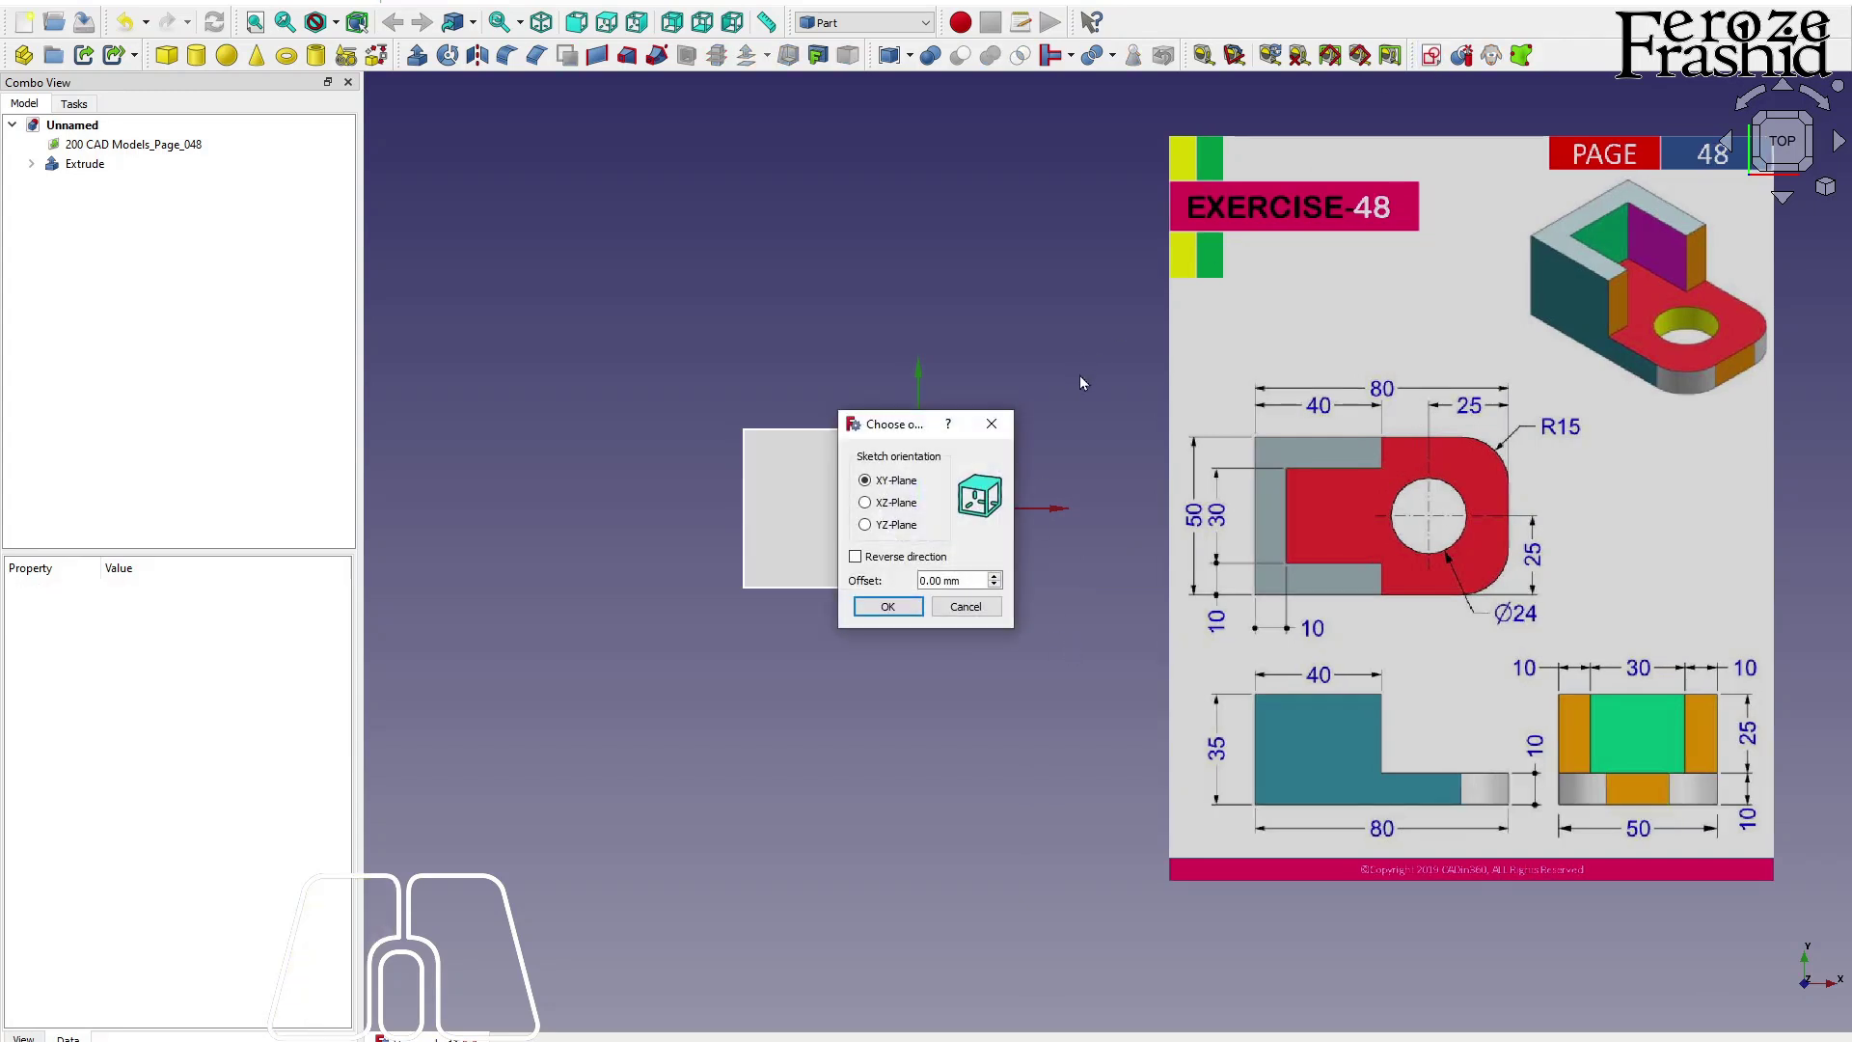
{"action": "left_click", "coordinate": [923, 577]}
{"action": "key", "text": "Return"}
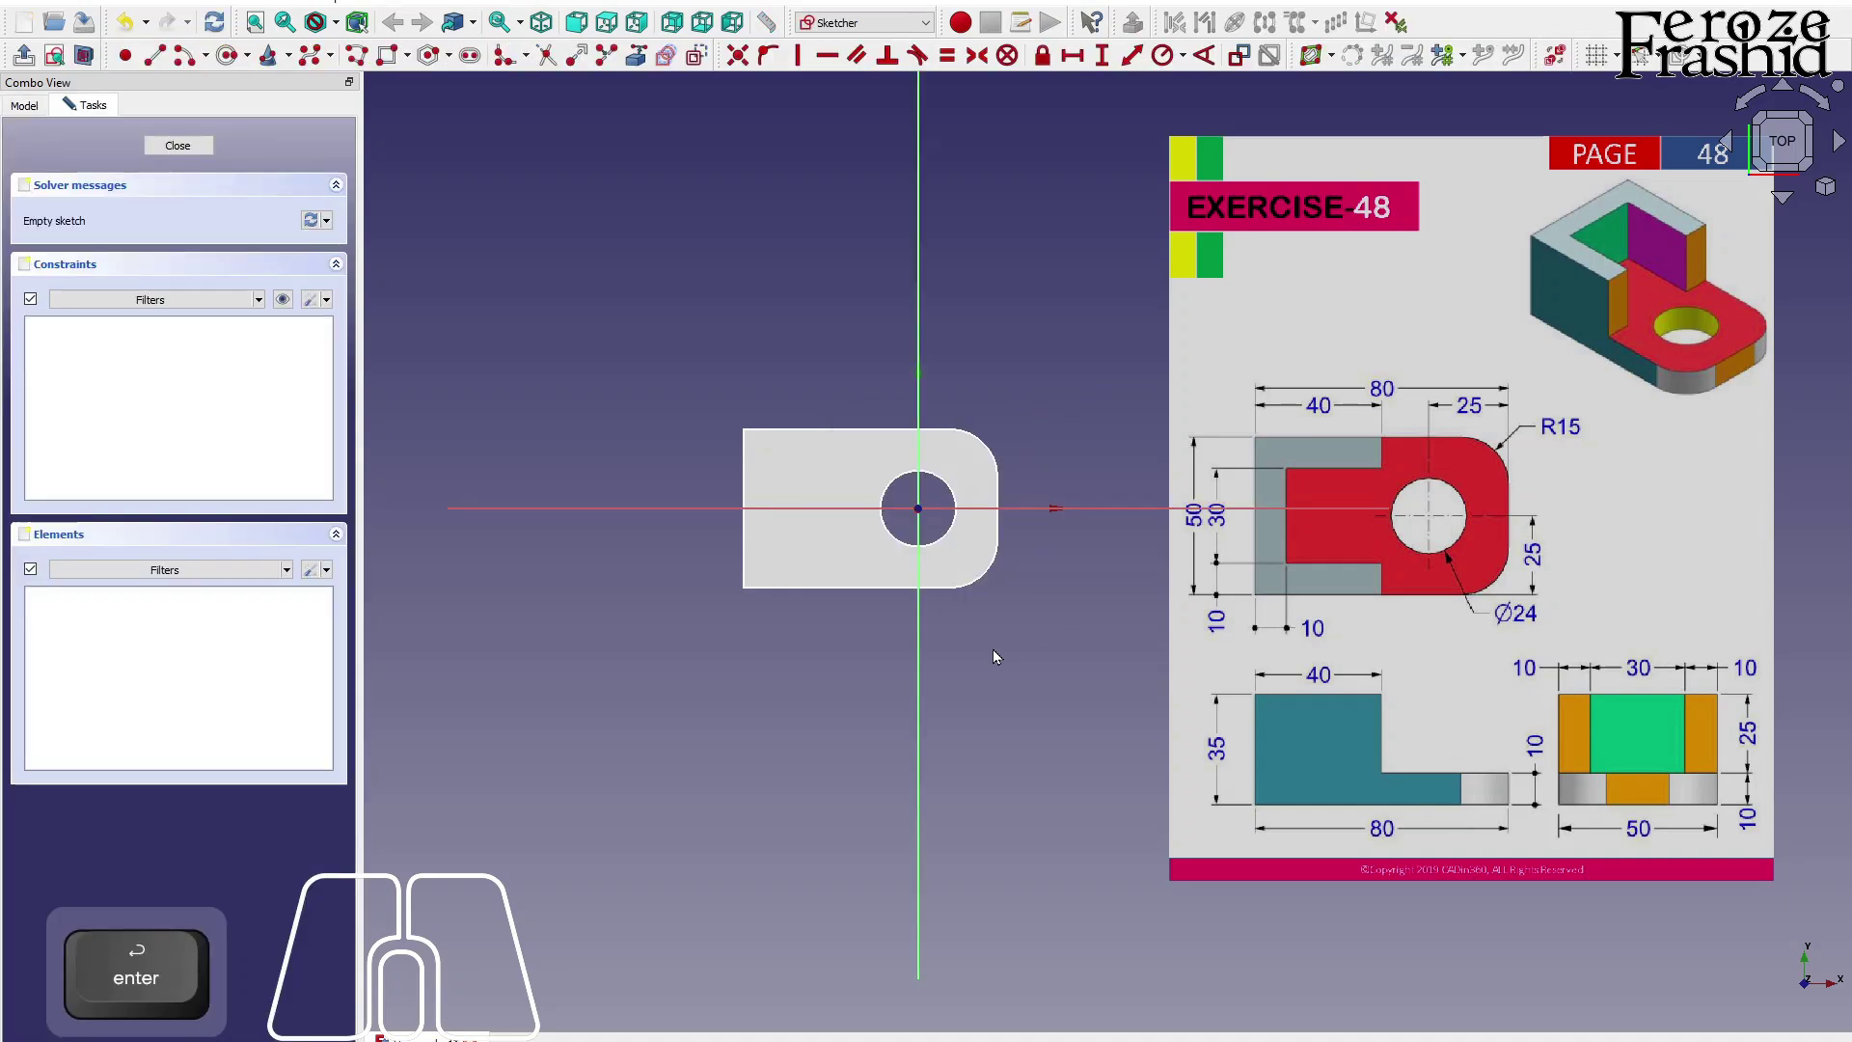
{"action": "scroll", "coordinate": [1142, 625], "scroll_direction": "up", "scroll_amount": 2}
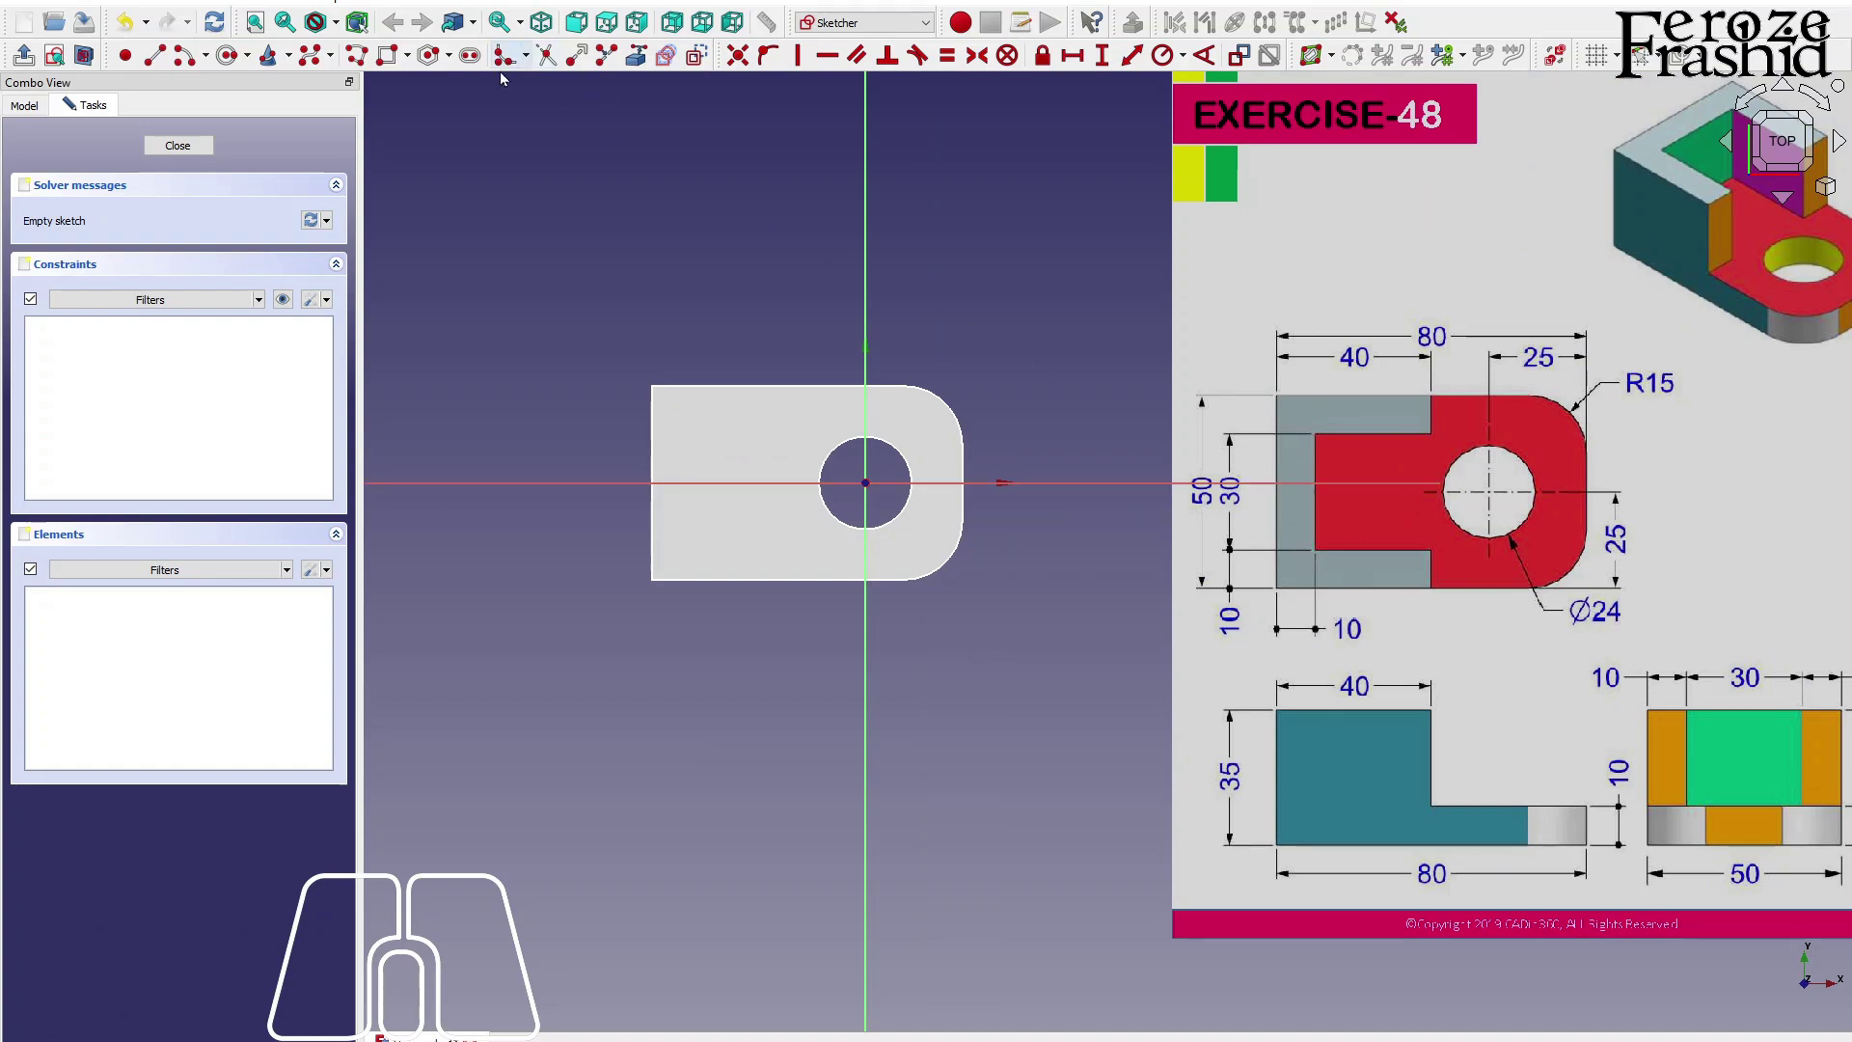
Bring the plate's top, left and bottom edges into the sketch as external geometry.
{"action": "left_click", "coordinate": [606, 55]}
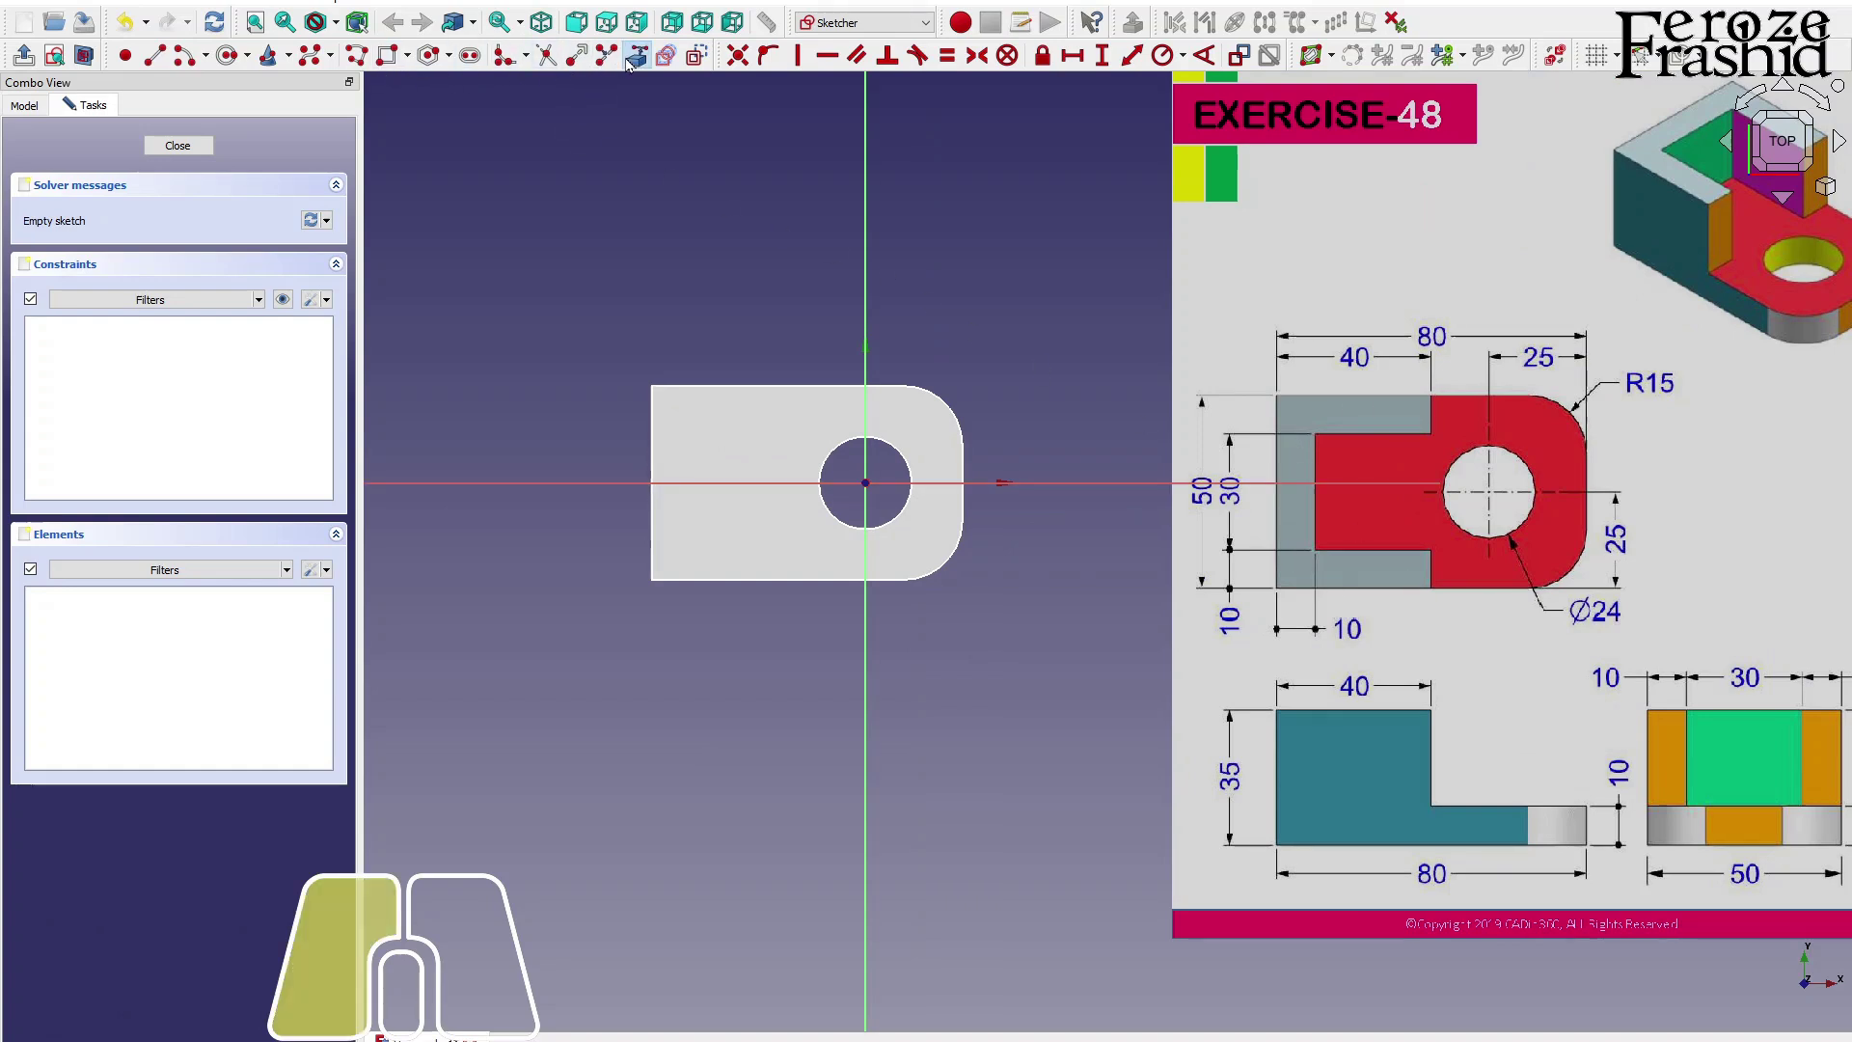
{"action": "left_click", "coordinate": [709, 386]}
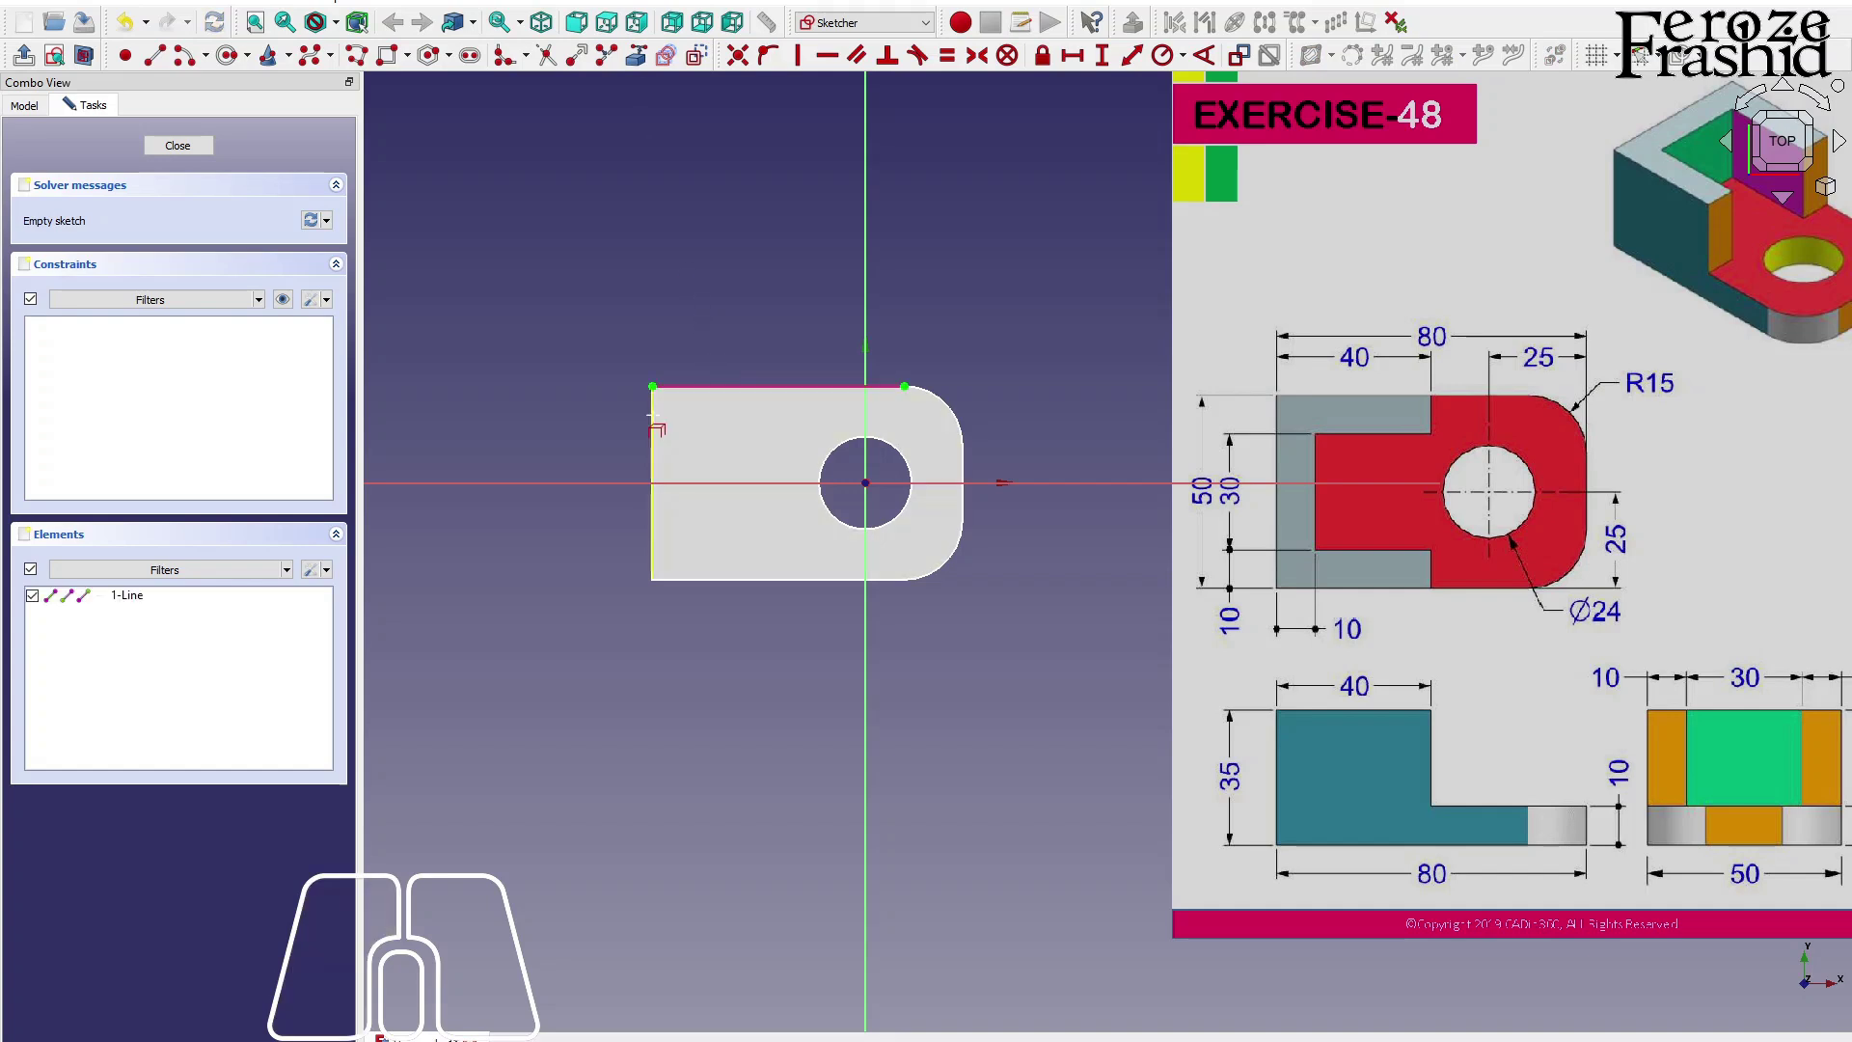
{"action": "left_click", "coordinate": [654, 487]}
{"action": "left_click", "coordinate": [702, 580]}
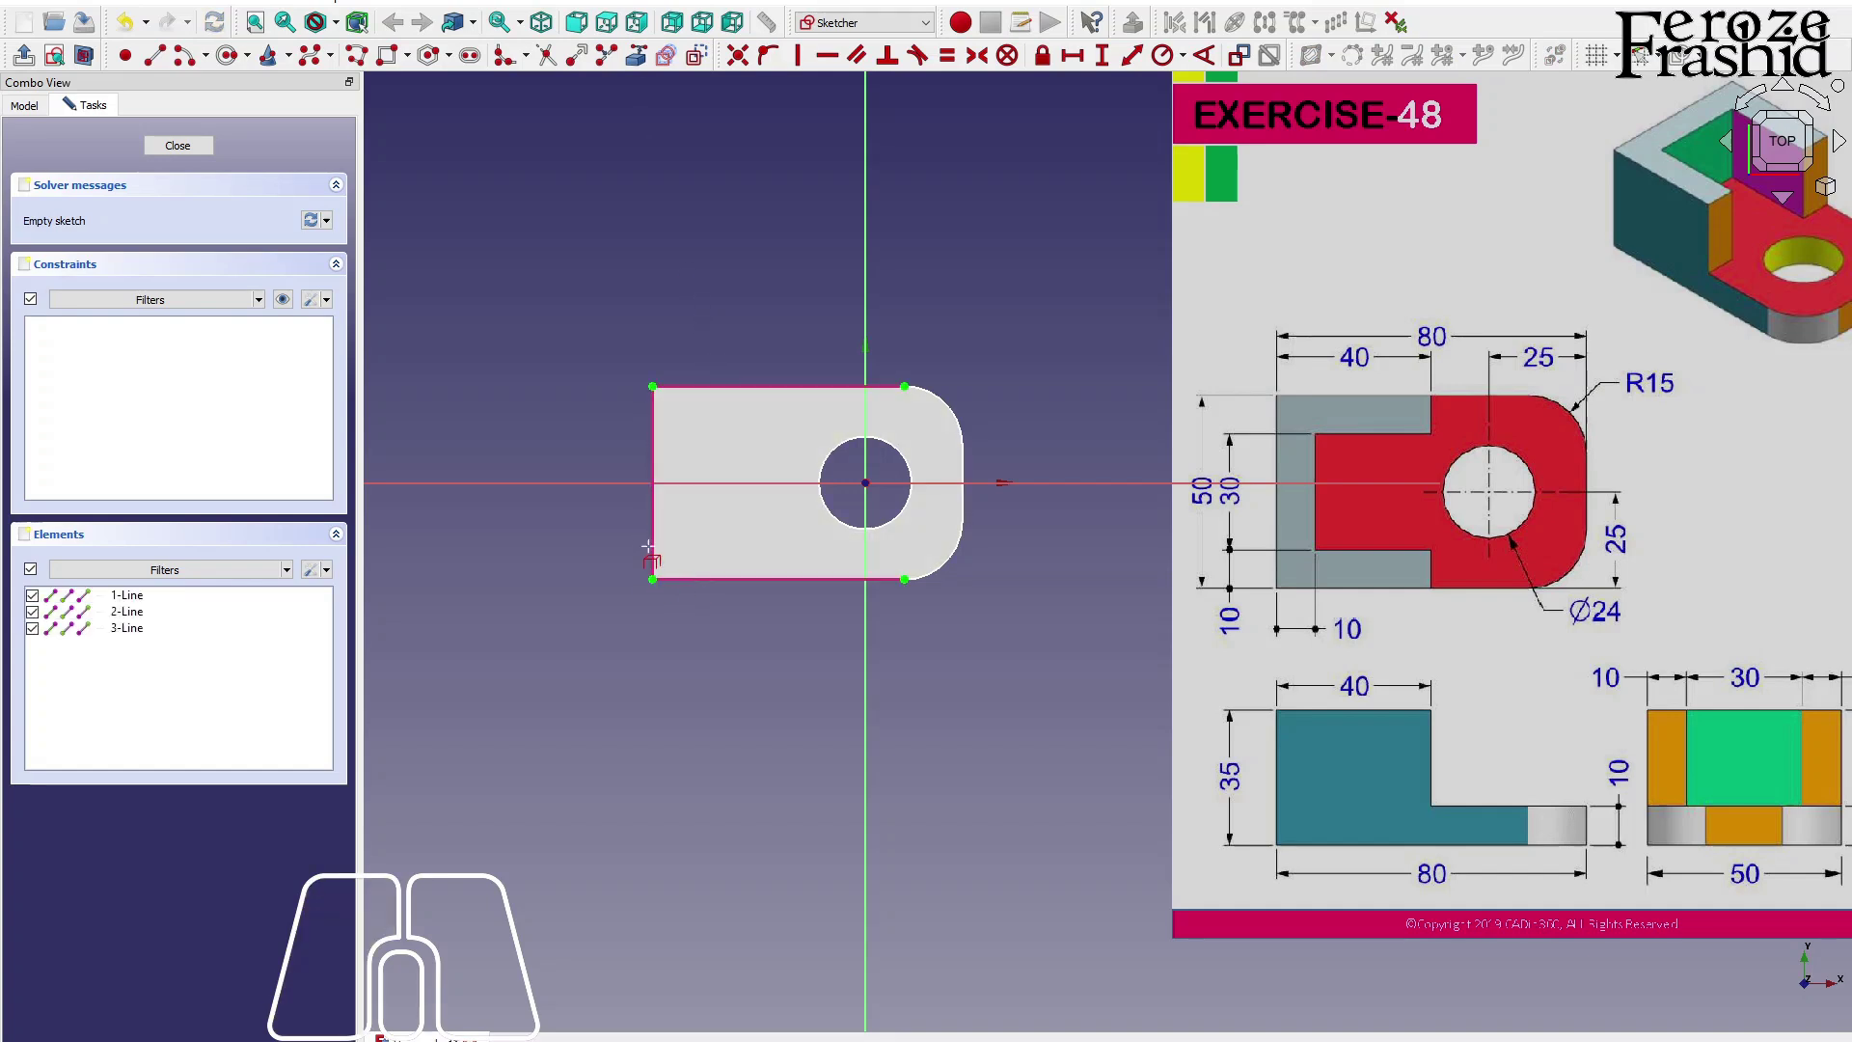
{"action": "right_click", "coordinate": [680, 542]}
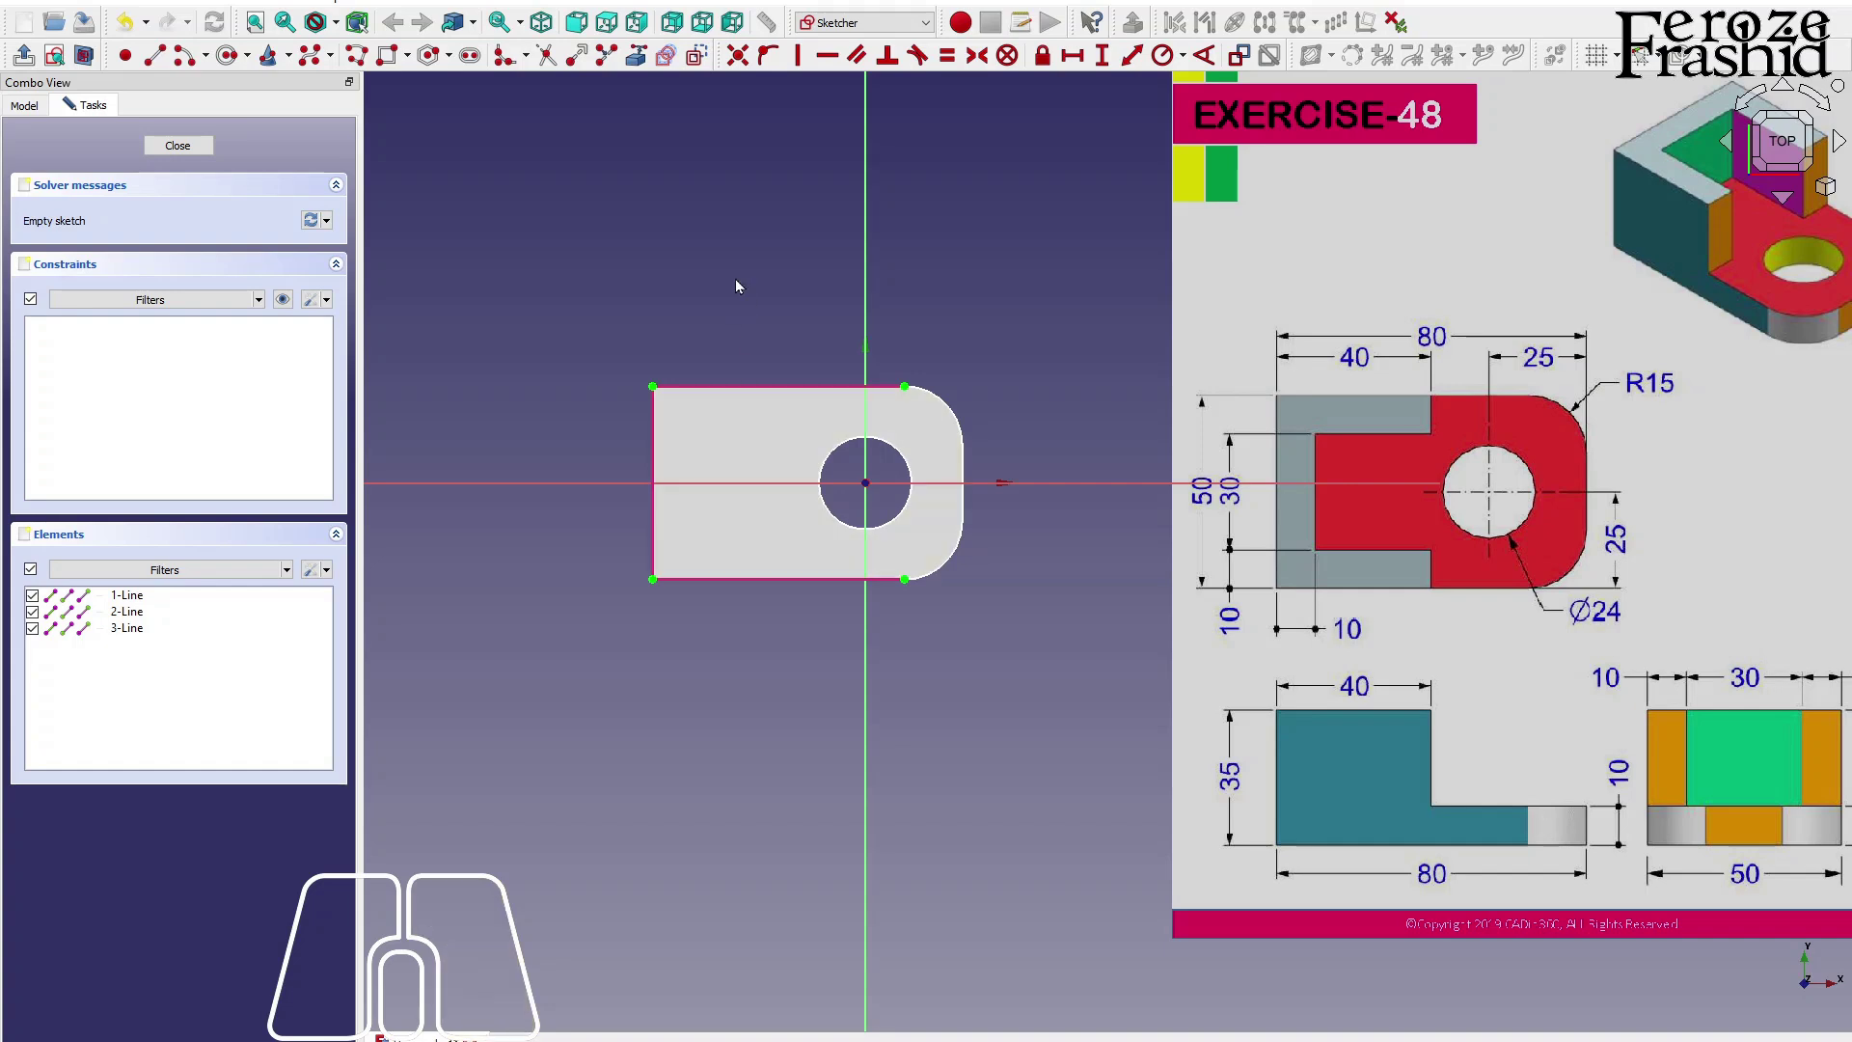
Draw an 11-line closed polyline tracing the plate's left edges and the inner notch.
{"action": "left_click", "coordinate": [357, 55]}
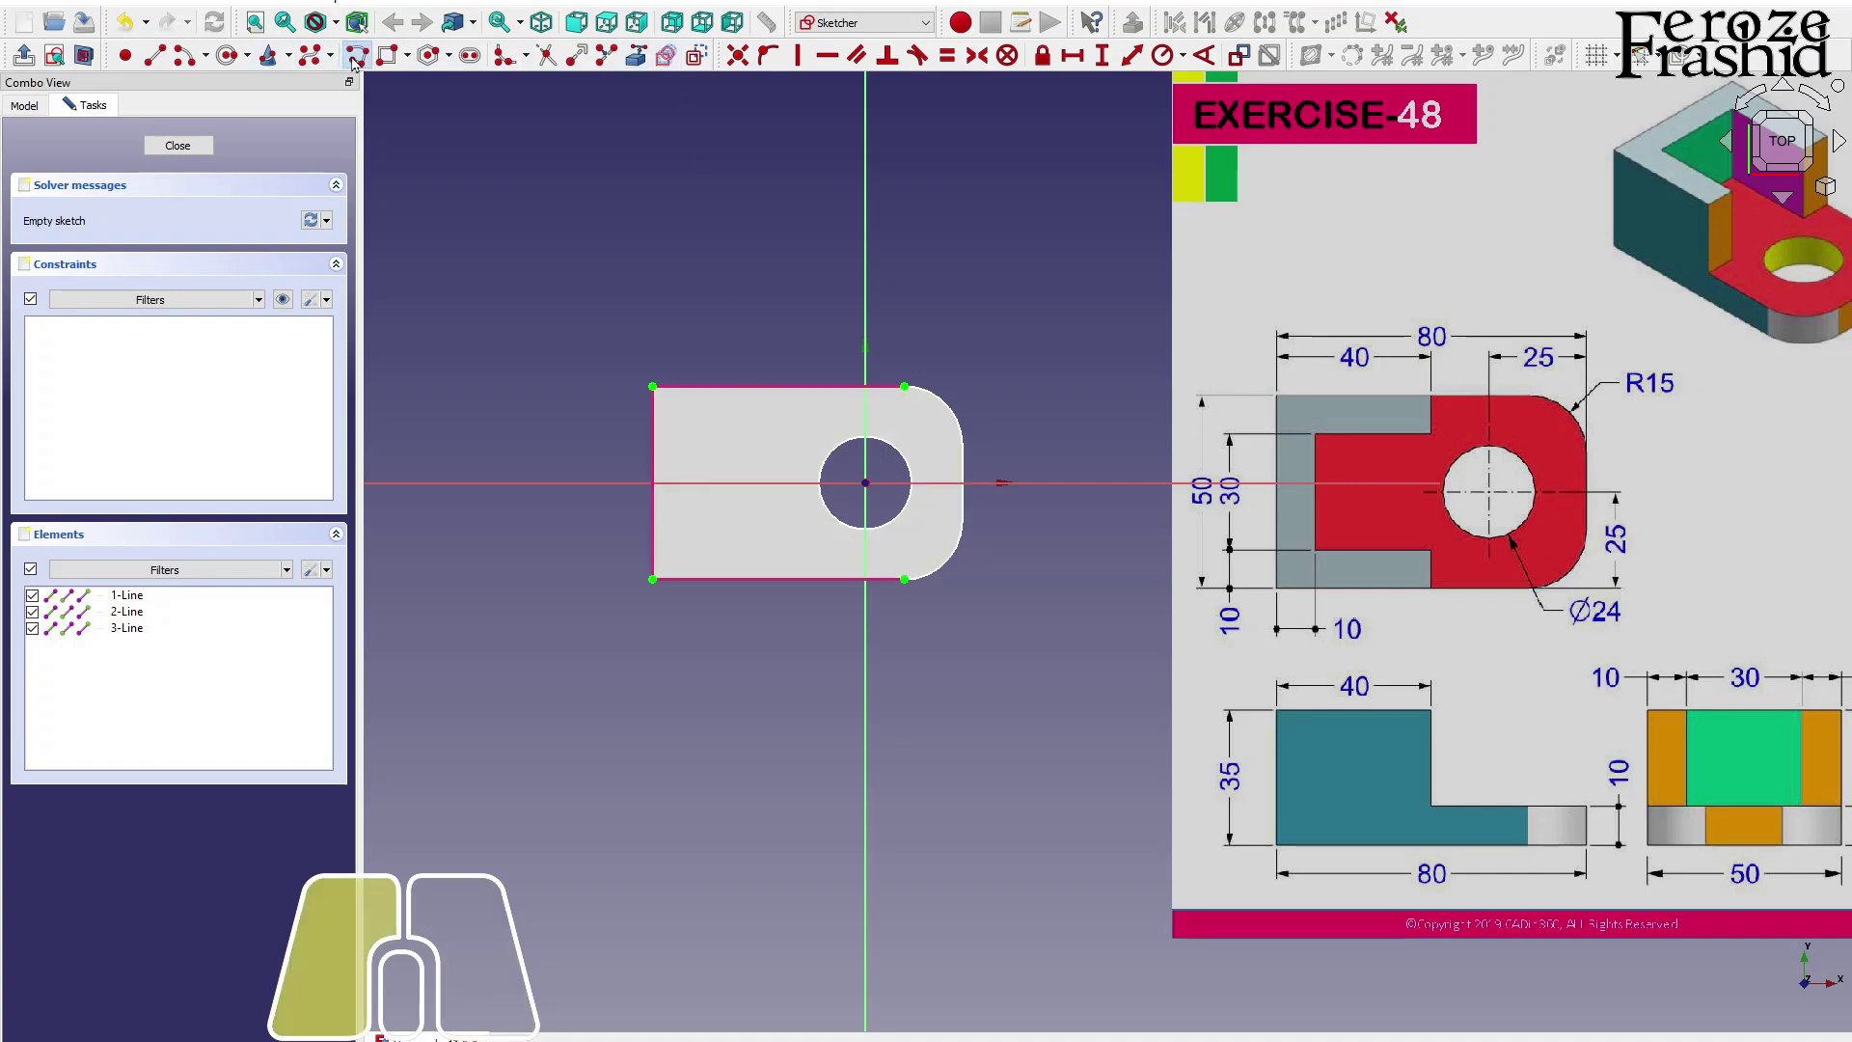
{"action": "left_click", "coordinate": [772, 420]}
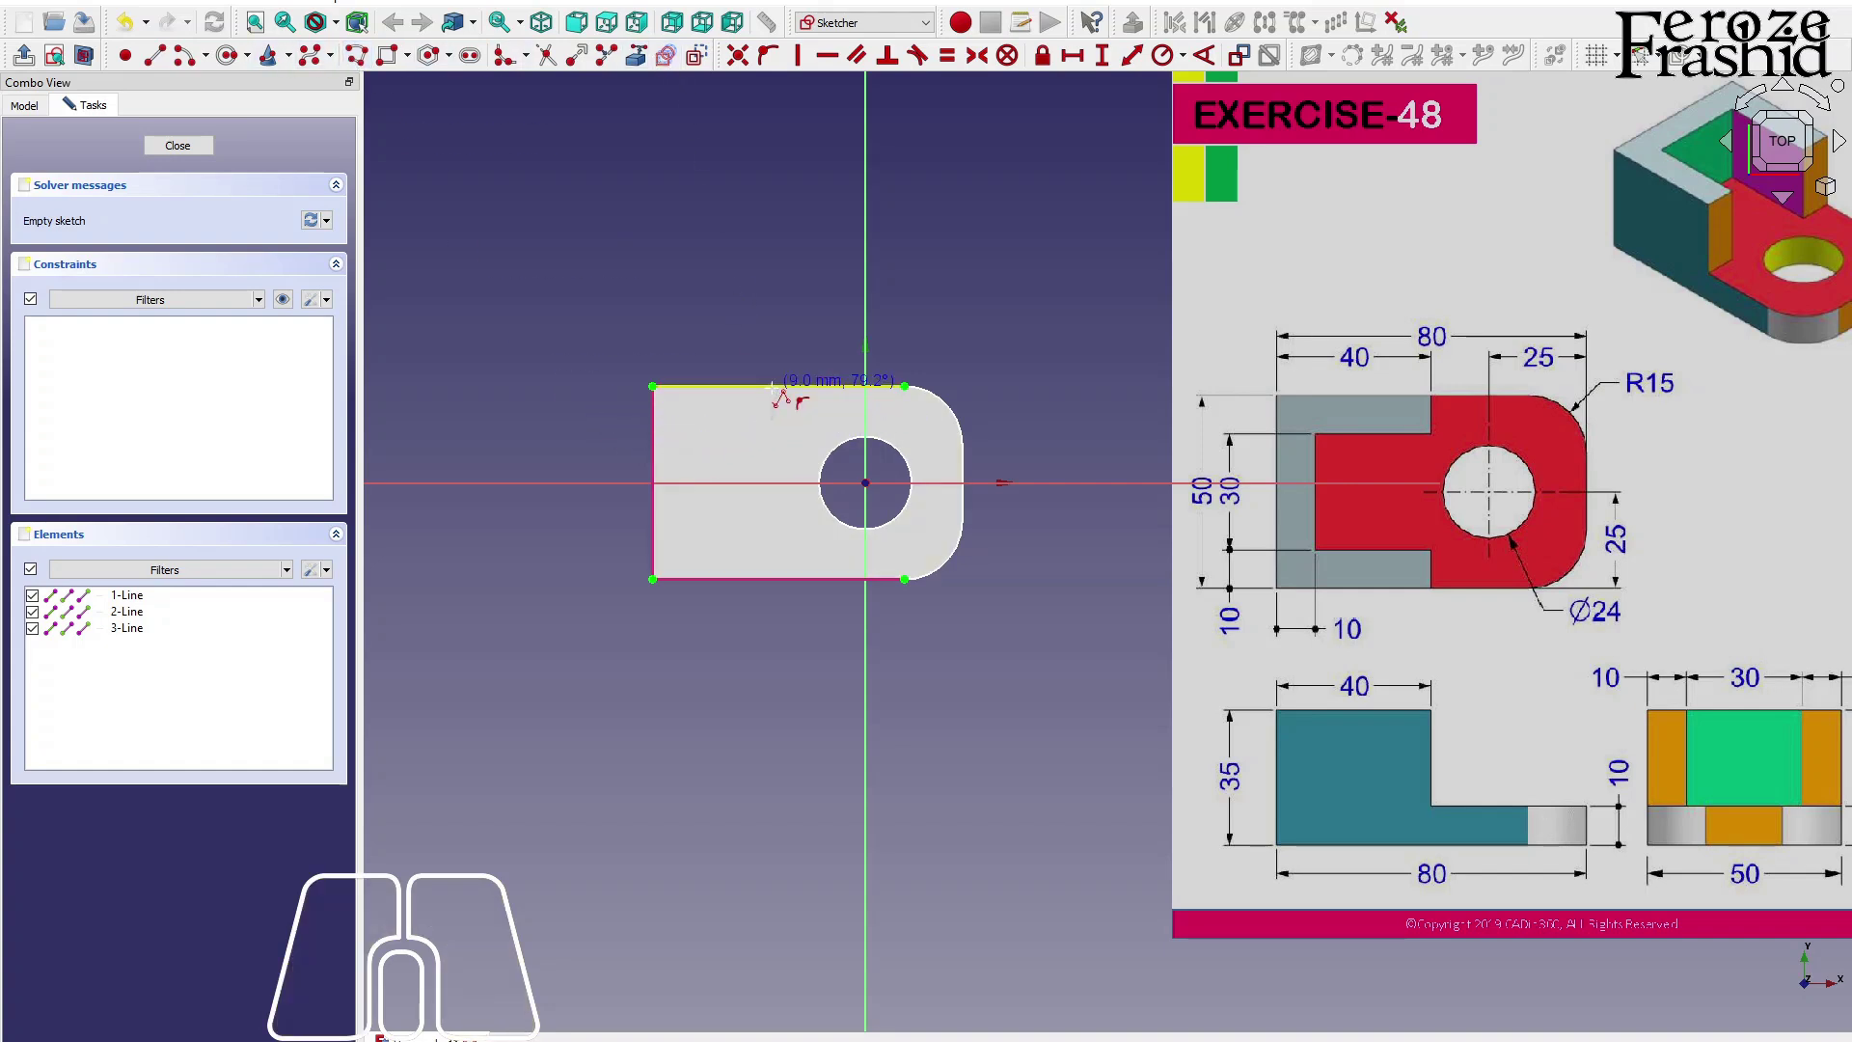
{"action": "left_click", "coordinate": [778, 386]}
{"action": "left_click", "coordinate": [653, 386]}
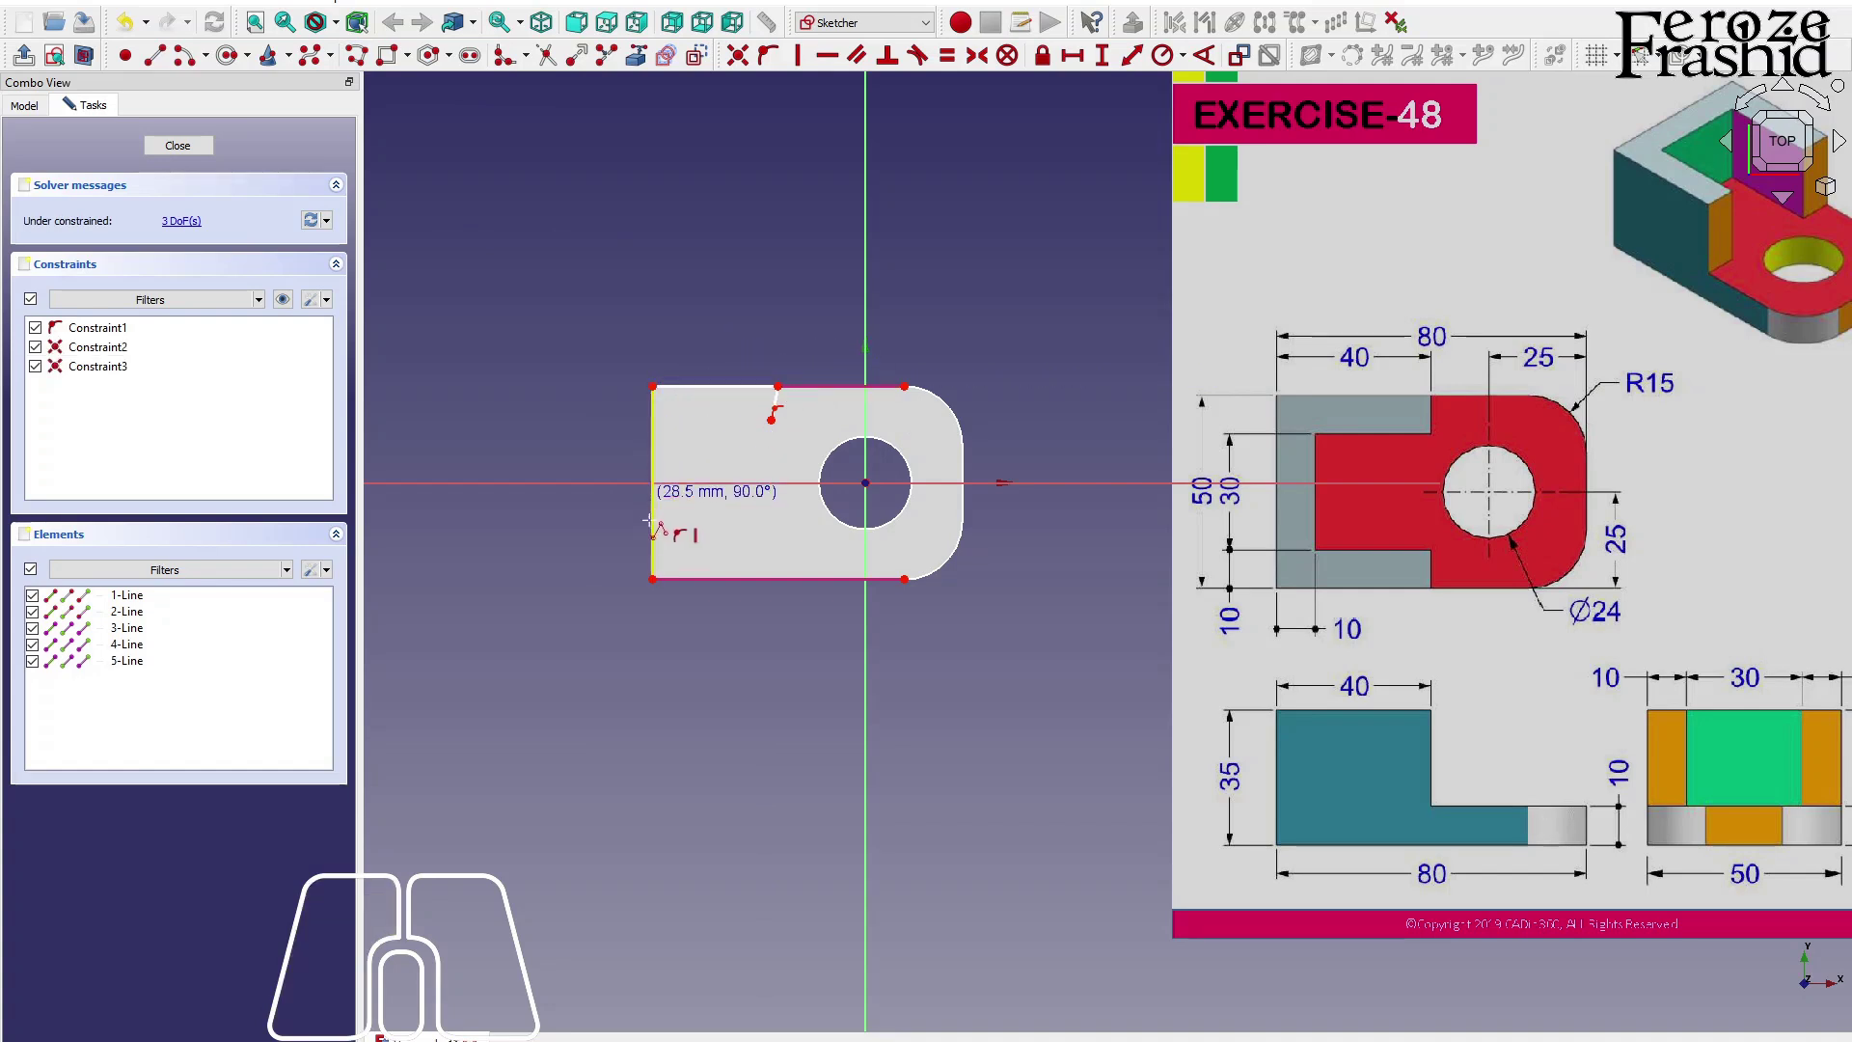
{"action": "left_click", "coordinate": [653, 579]}
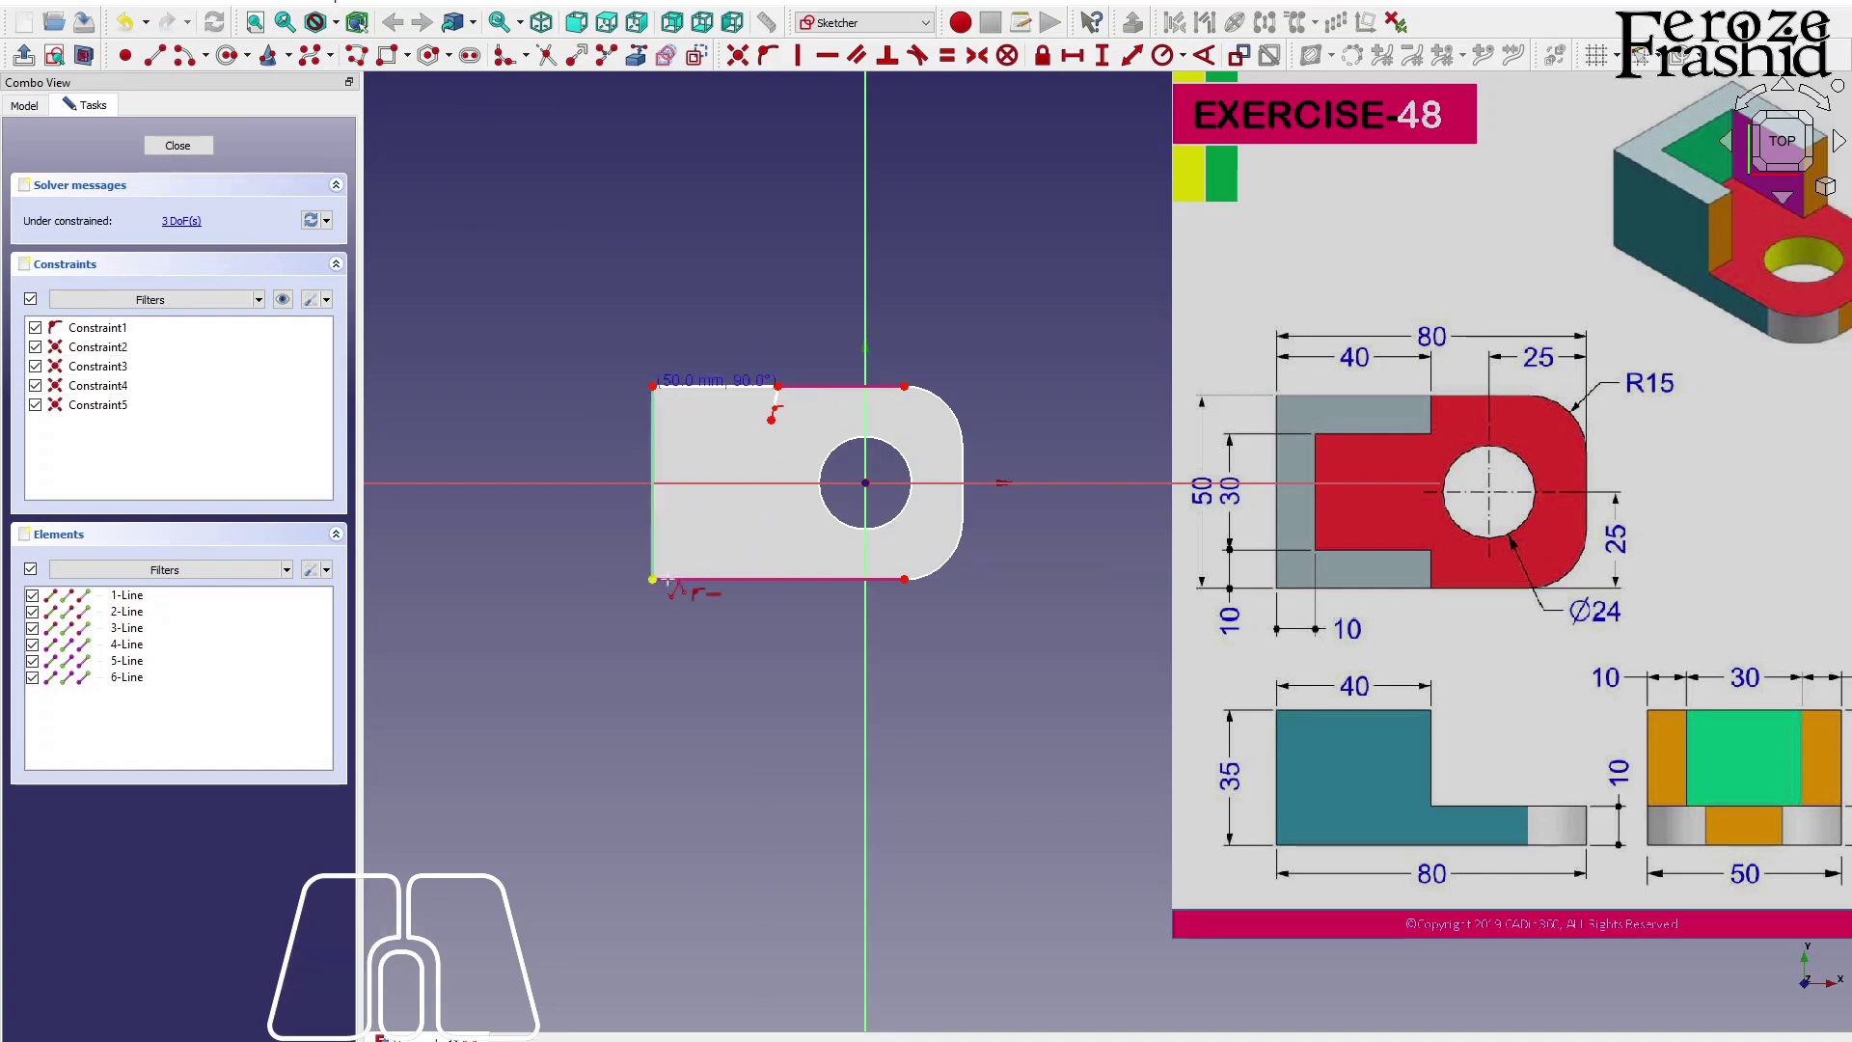
{"action": "left_click", "coordinate": [779, 578]}
{"action": "left_click", "coordinate": [776, 550]}
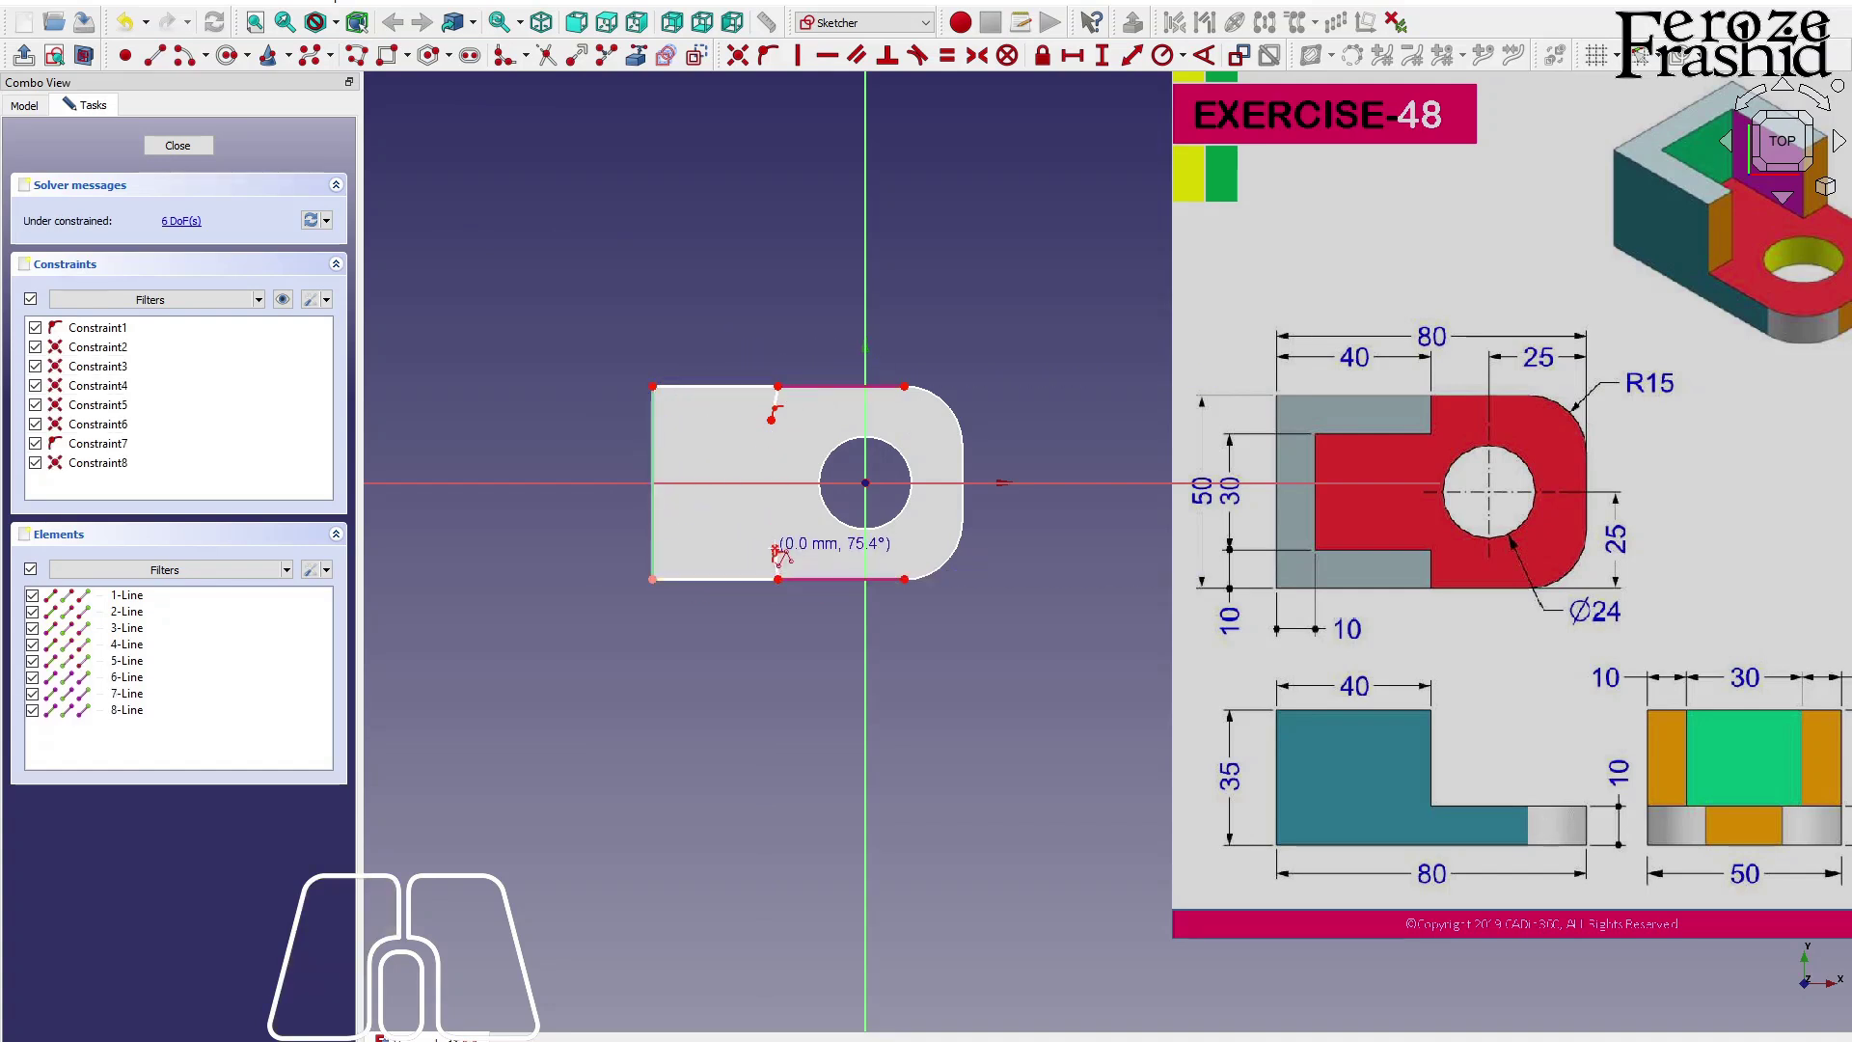
{"action": "left_click", "coordinate": [686, 550]}
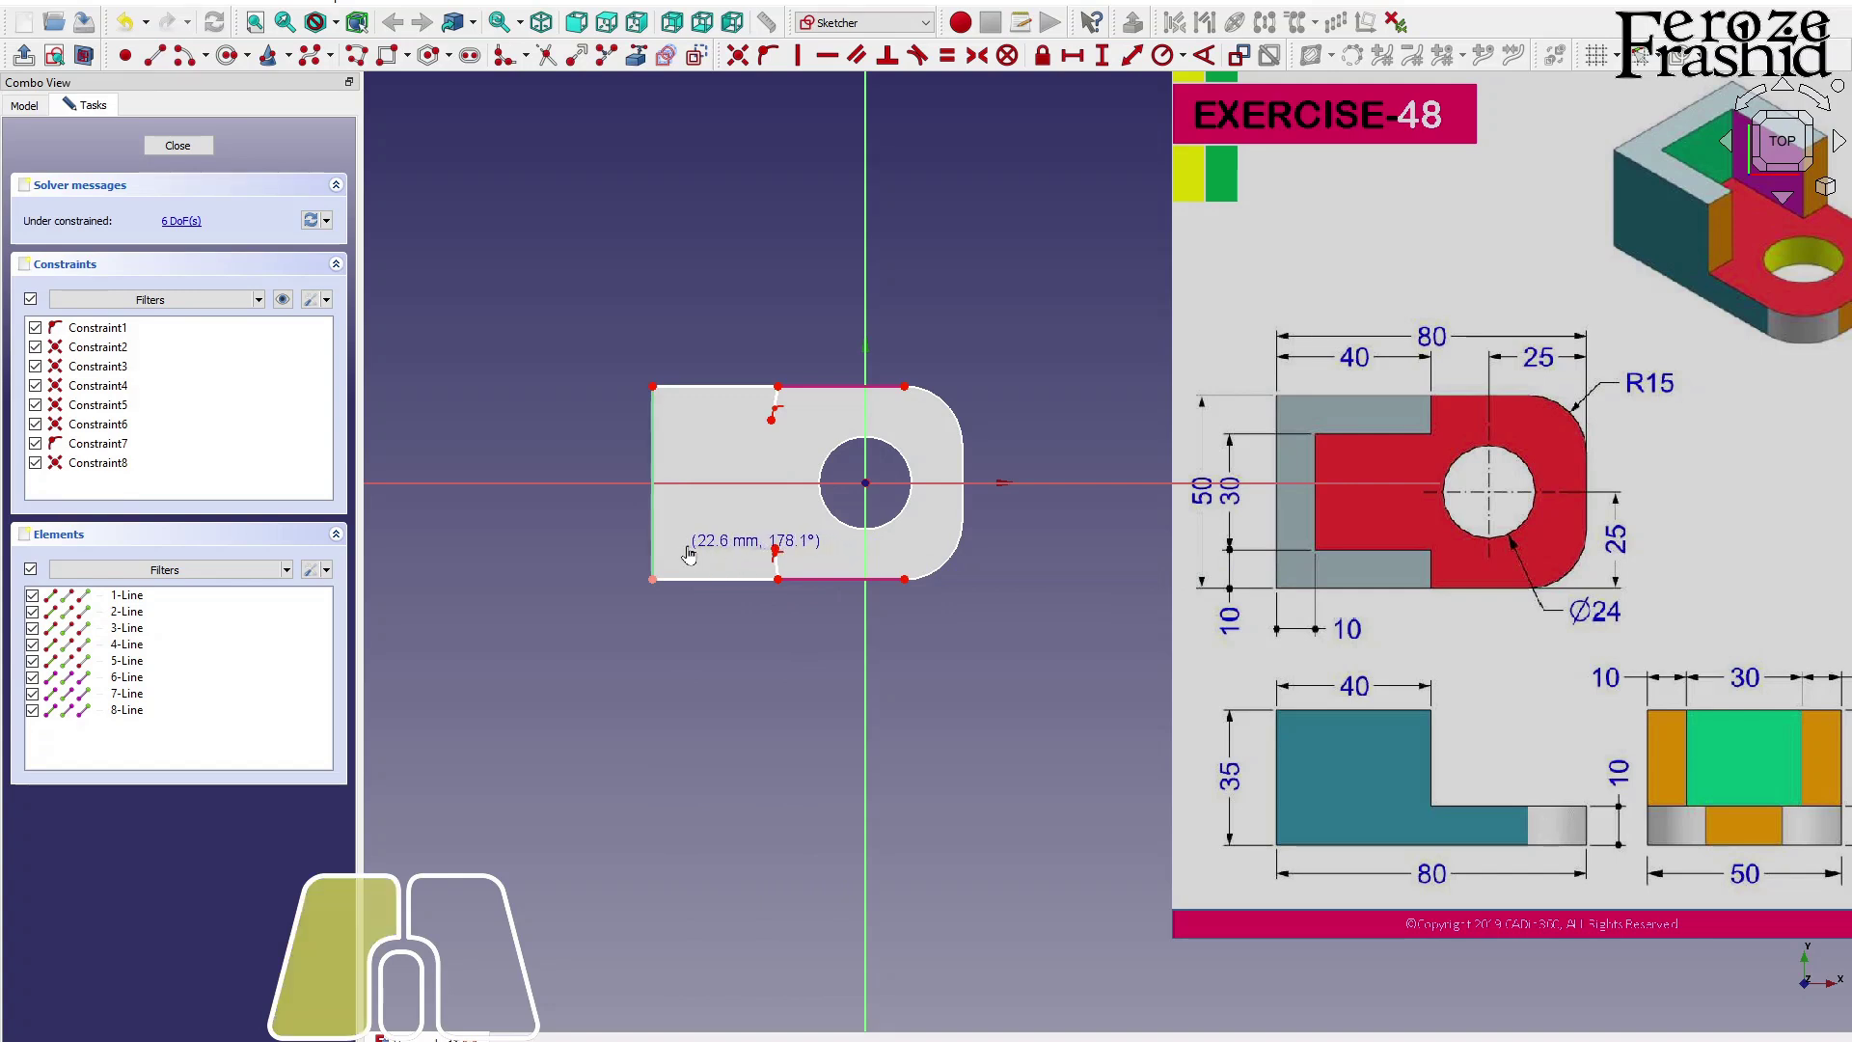
{"action": "left_click", "coordinate": [687, 421]}
{"action": "left_click", "coordinate": [768, 417]}
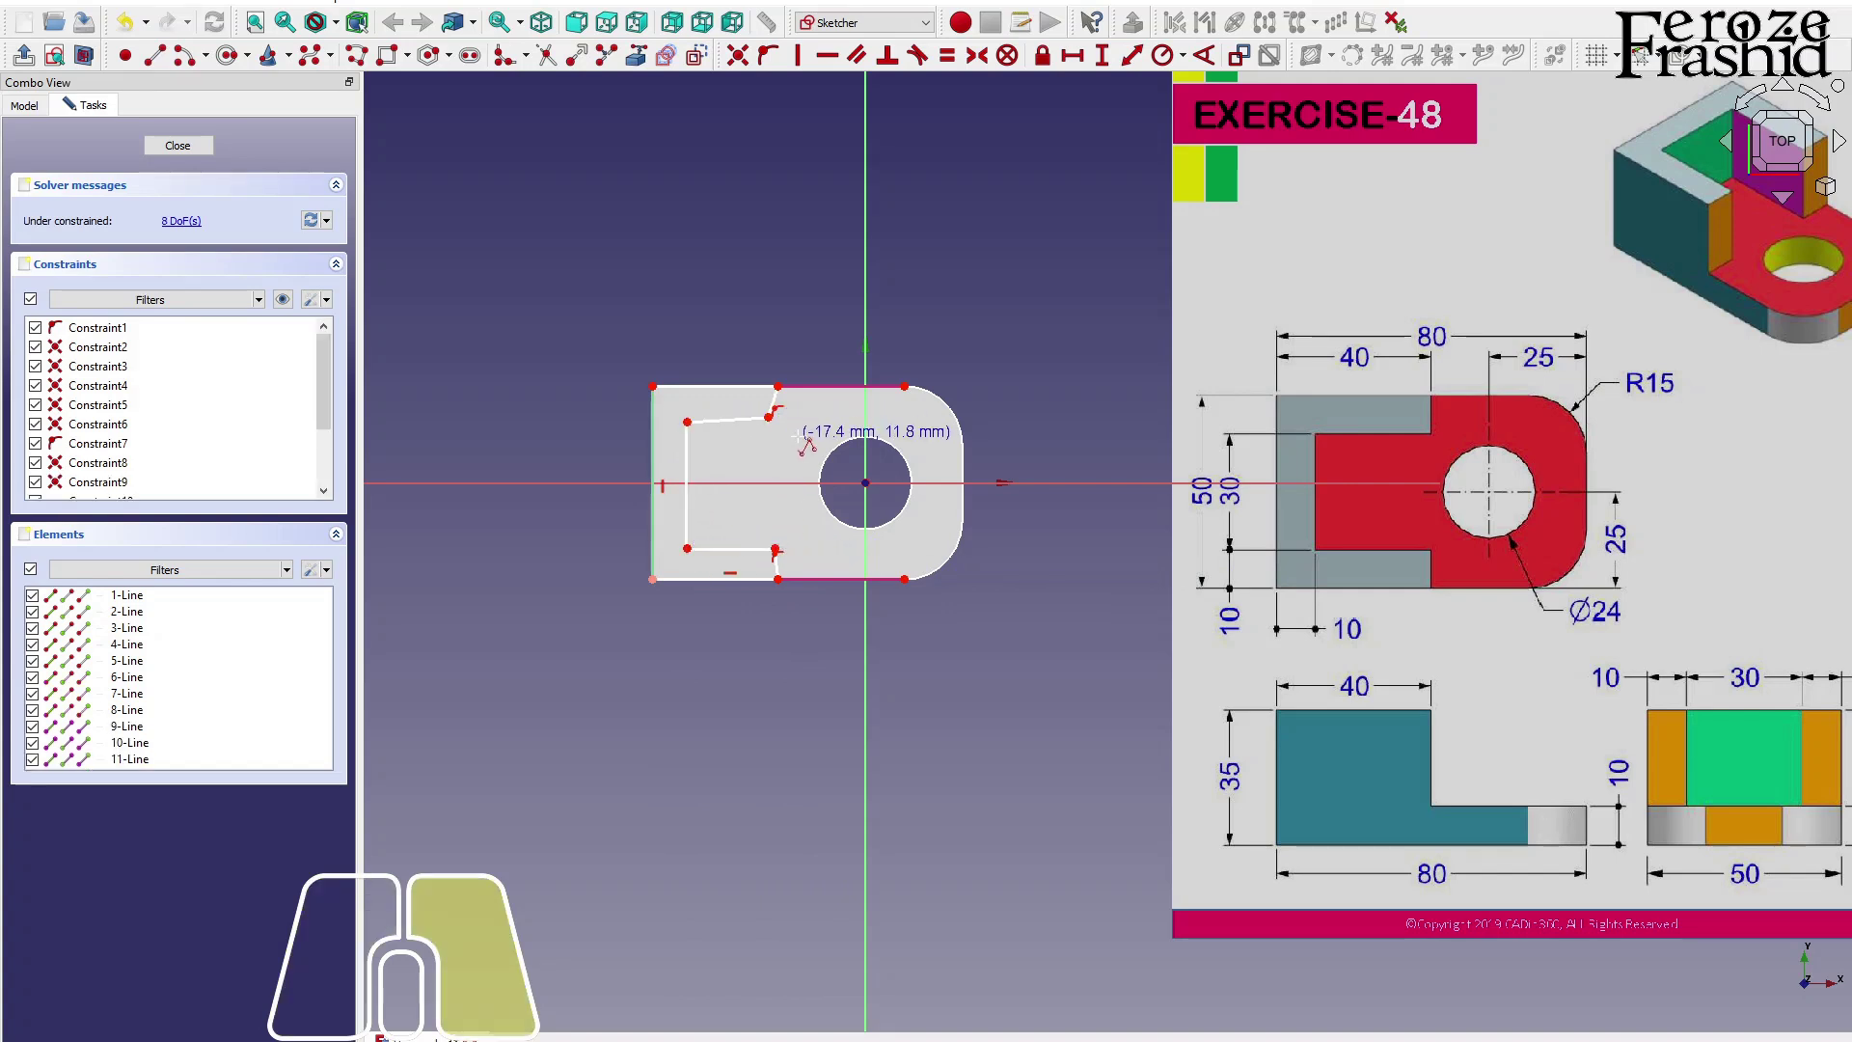
{"action": "right_click", "coordinate": [809, 446]}
Make the short end lines vertical, aligned and equal, and the notch's top inner line horizontal.
{"action": "left_click", "coordinate": [776, 402]}
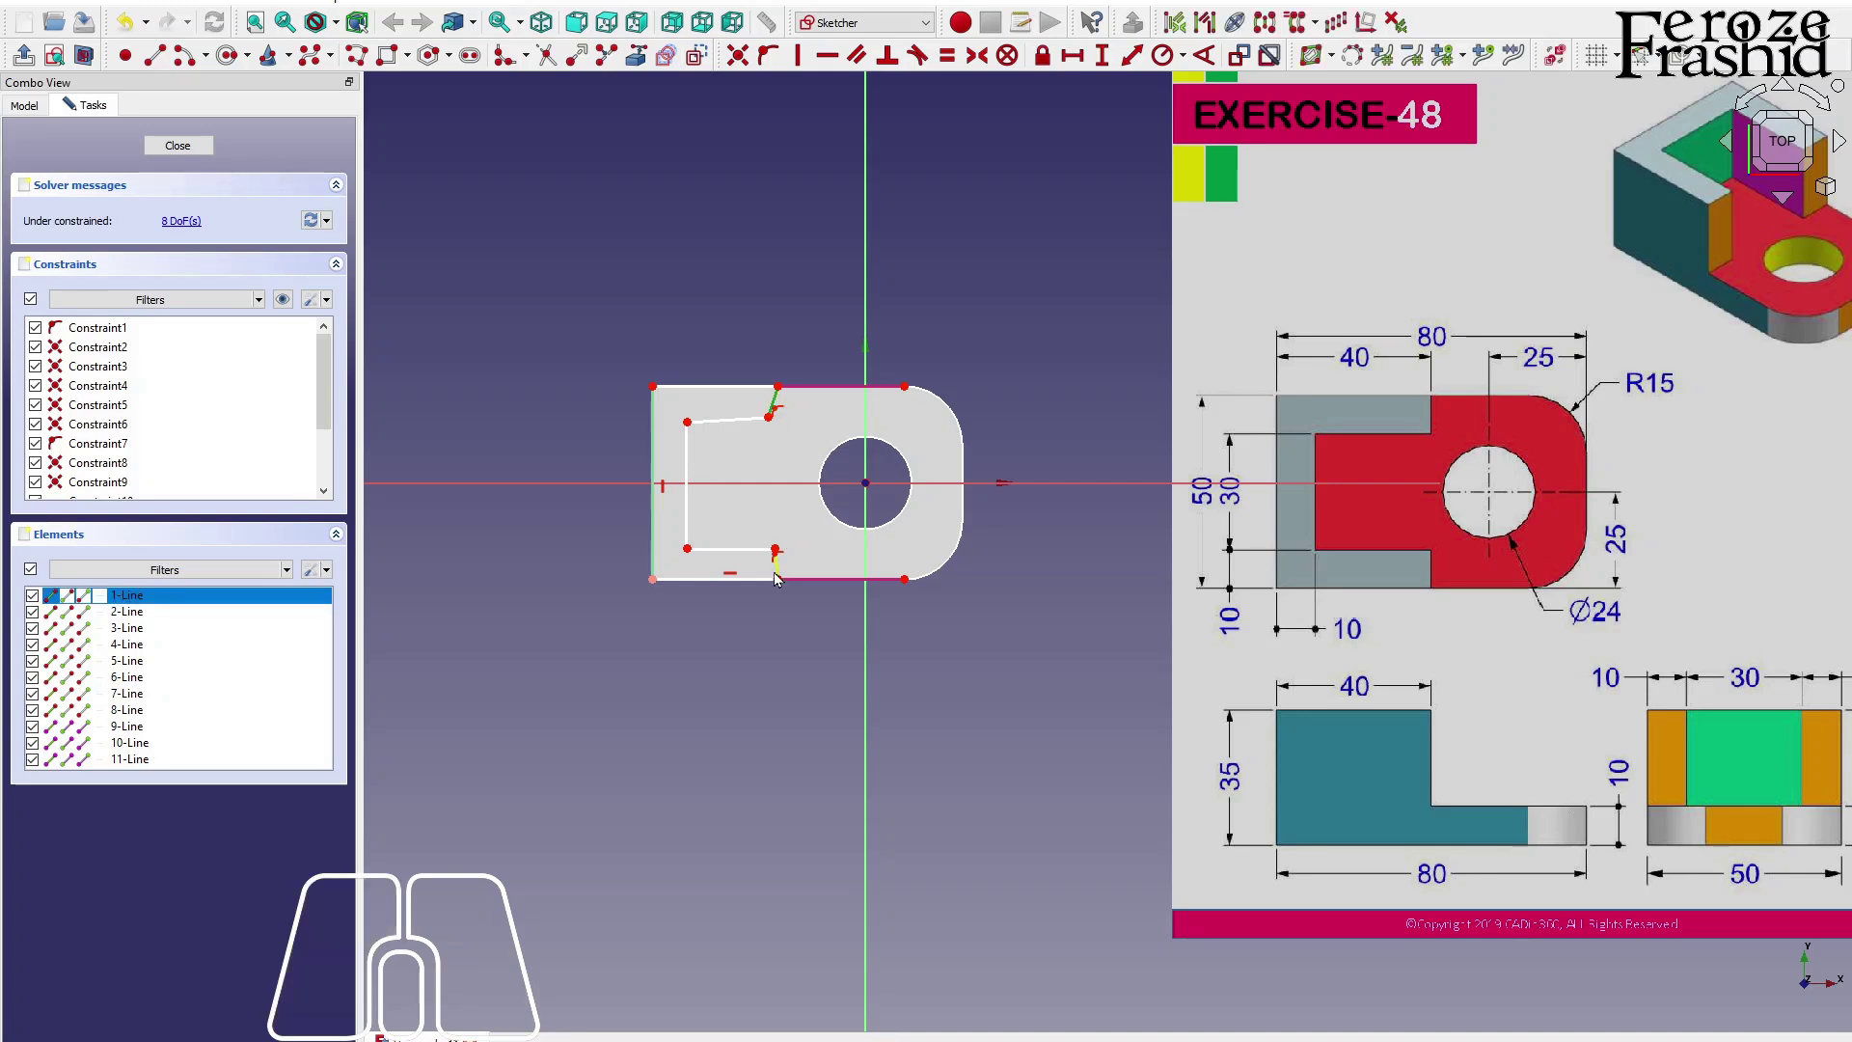
{"action": "left_click", "coordinate": [777, 571]}
{"action": "left_click", "coordinate": [798, 56]}
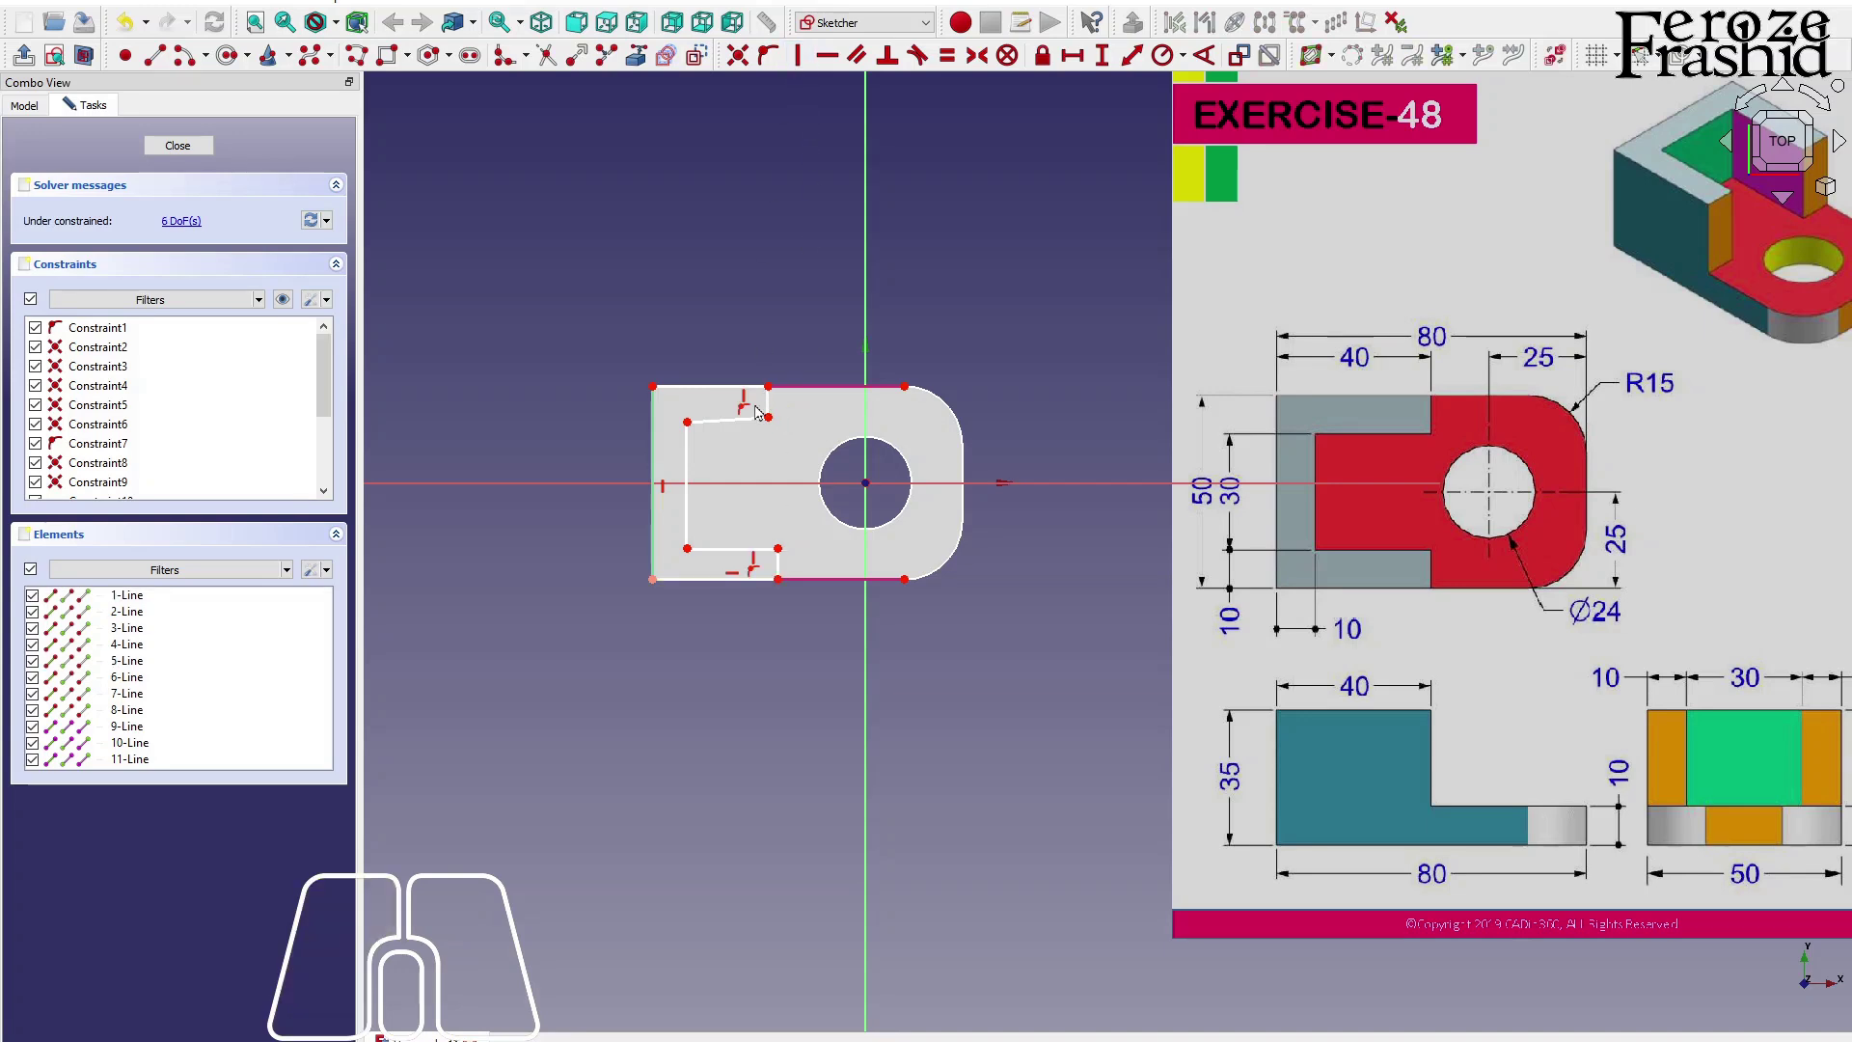
{"action": "left_click", "coordinate": [770, 419]}
{"action": "left_click", "coordinate": [778, 549]}
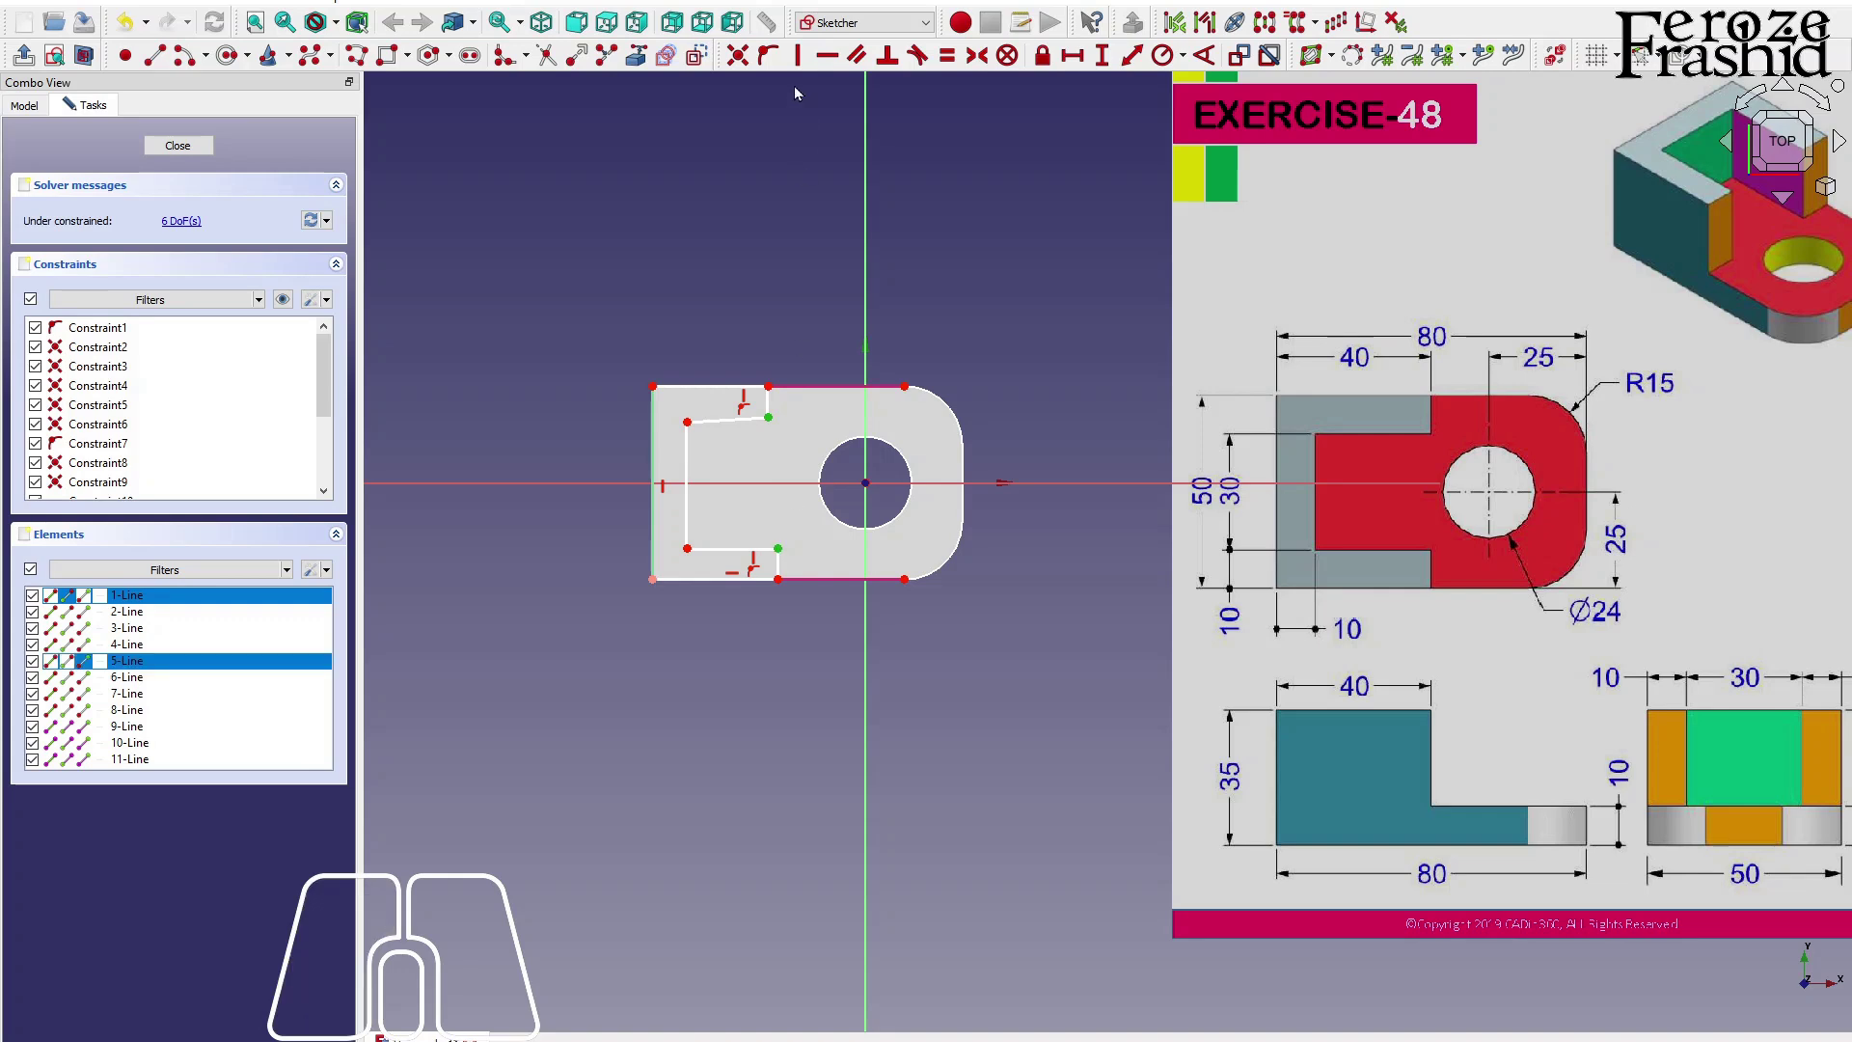
{"action": "left_click", "coordinate": [798, 56]}
{"action": "left_click", "coordinate": [735, 420]}
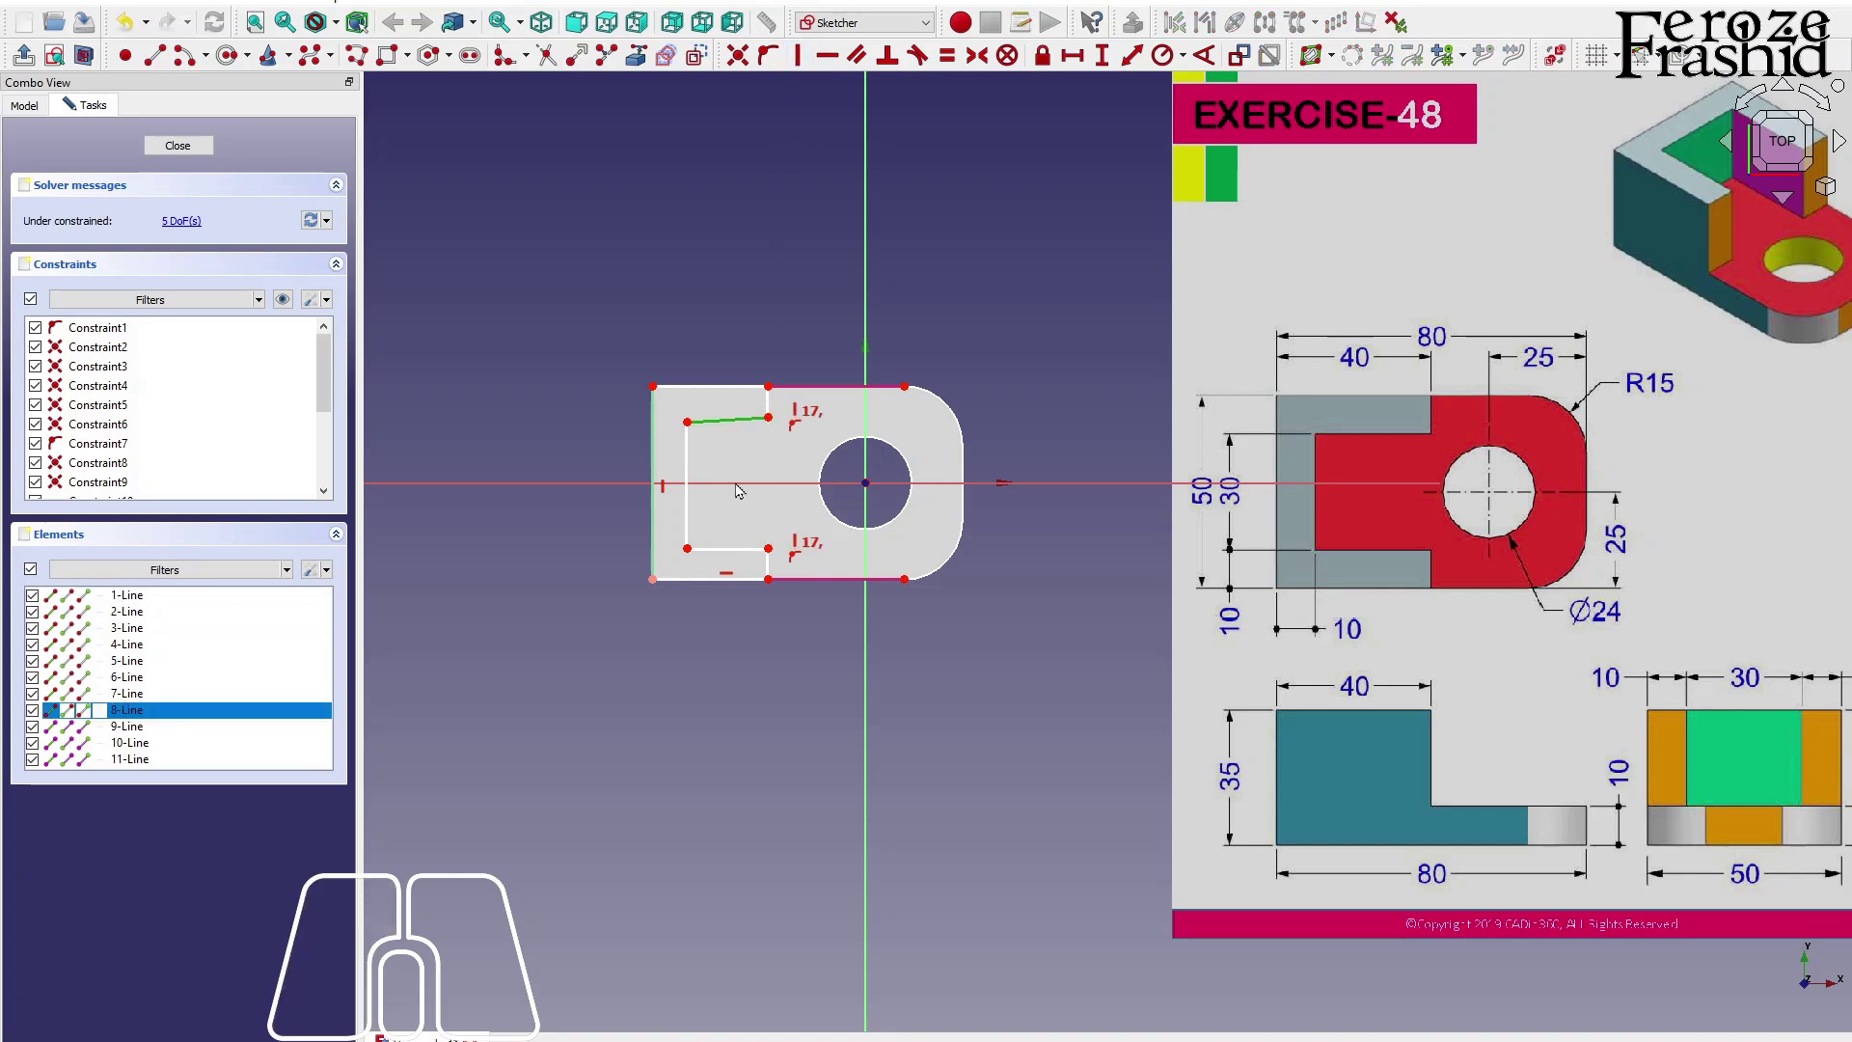
{"action": "left_click", "coordinate": [827, 56]}
{"action": "left_click", "coordinate": [769, 407]}
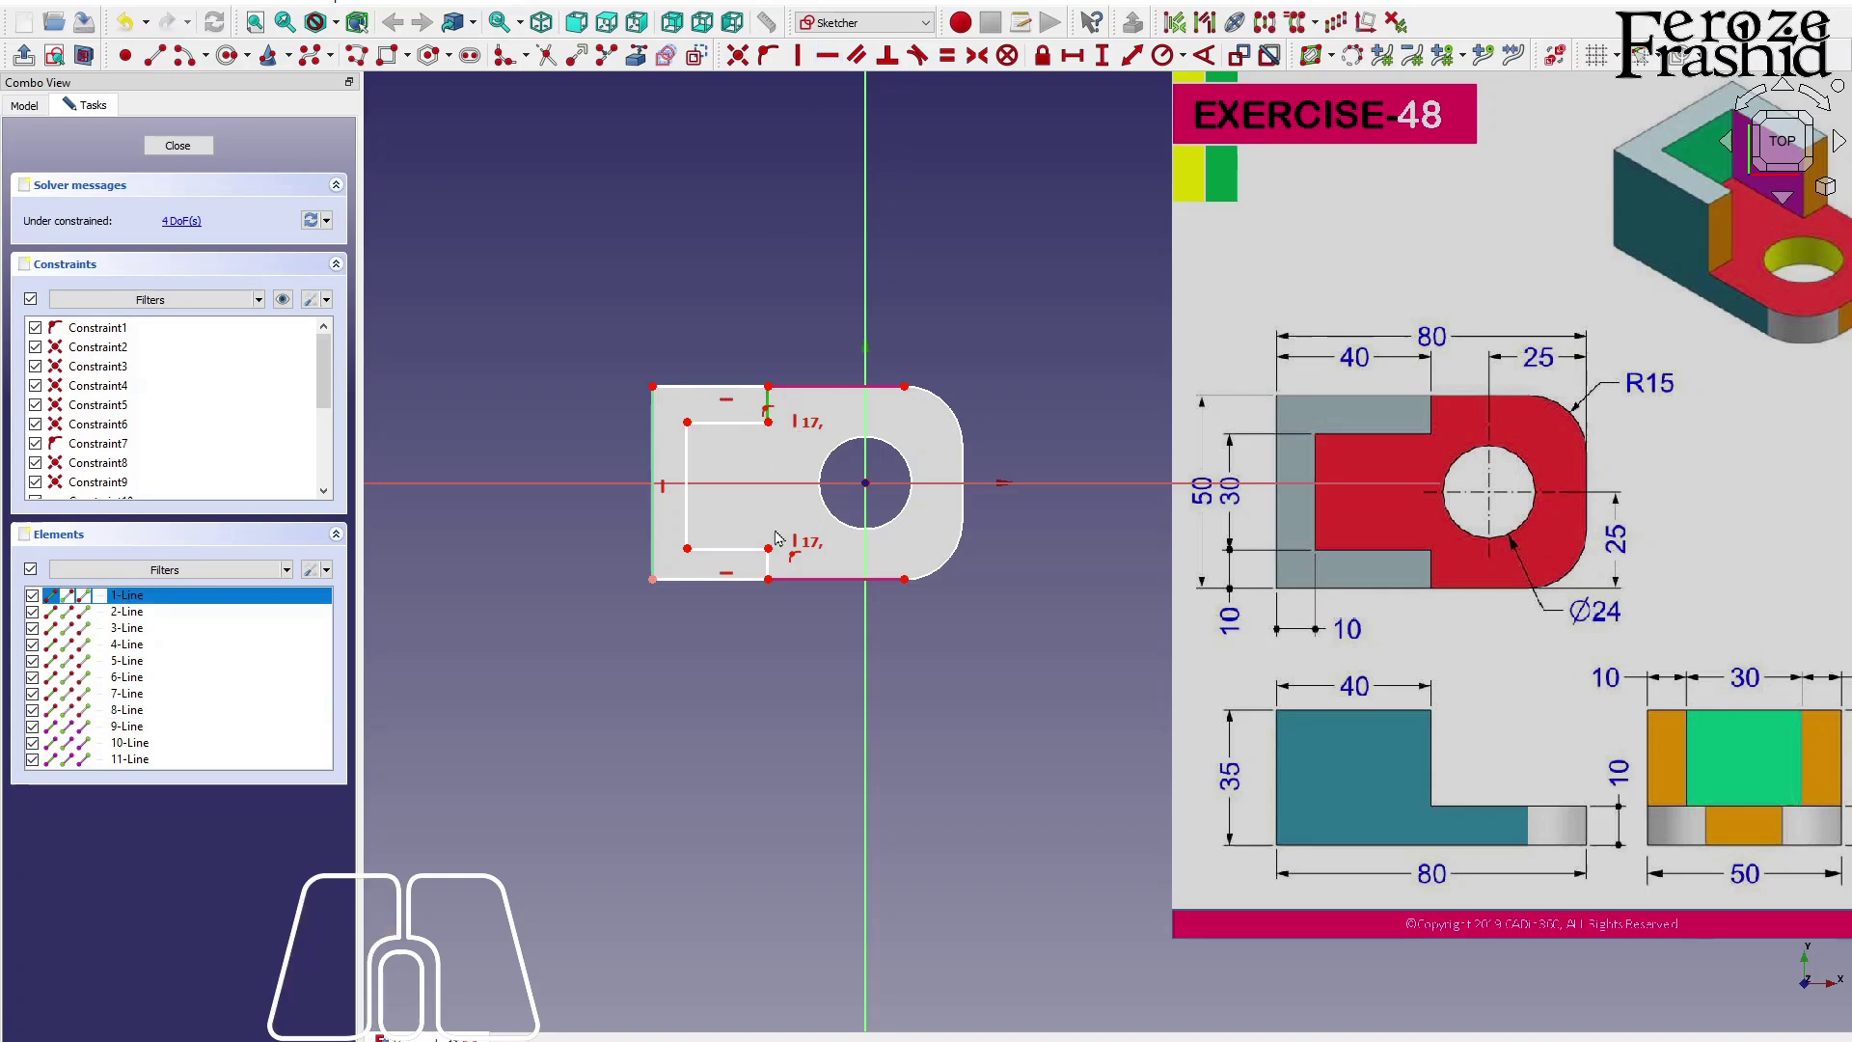
{"action": "left_click", "coordinate": [768, 565]}
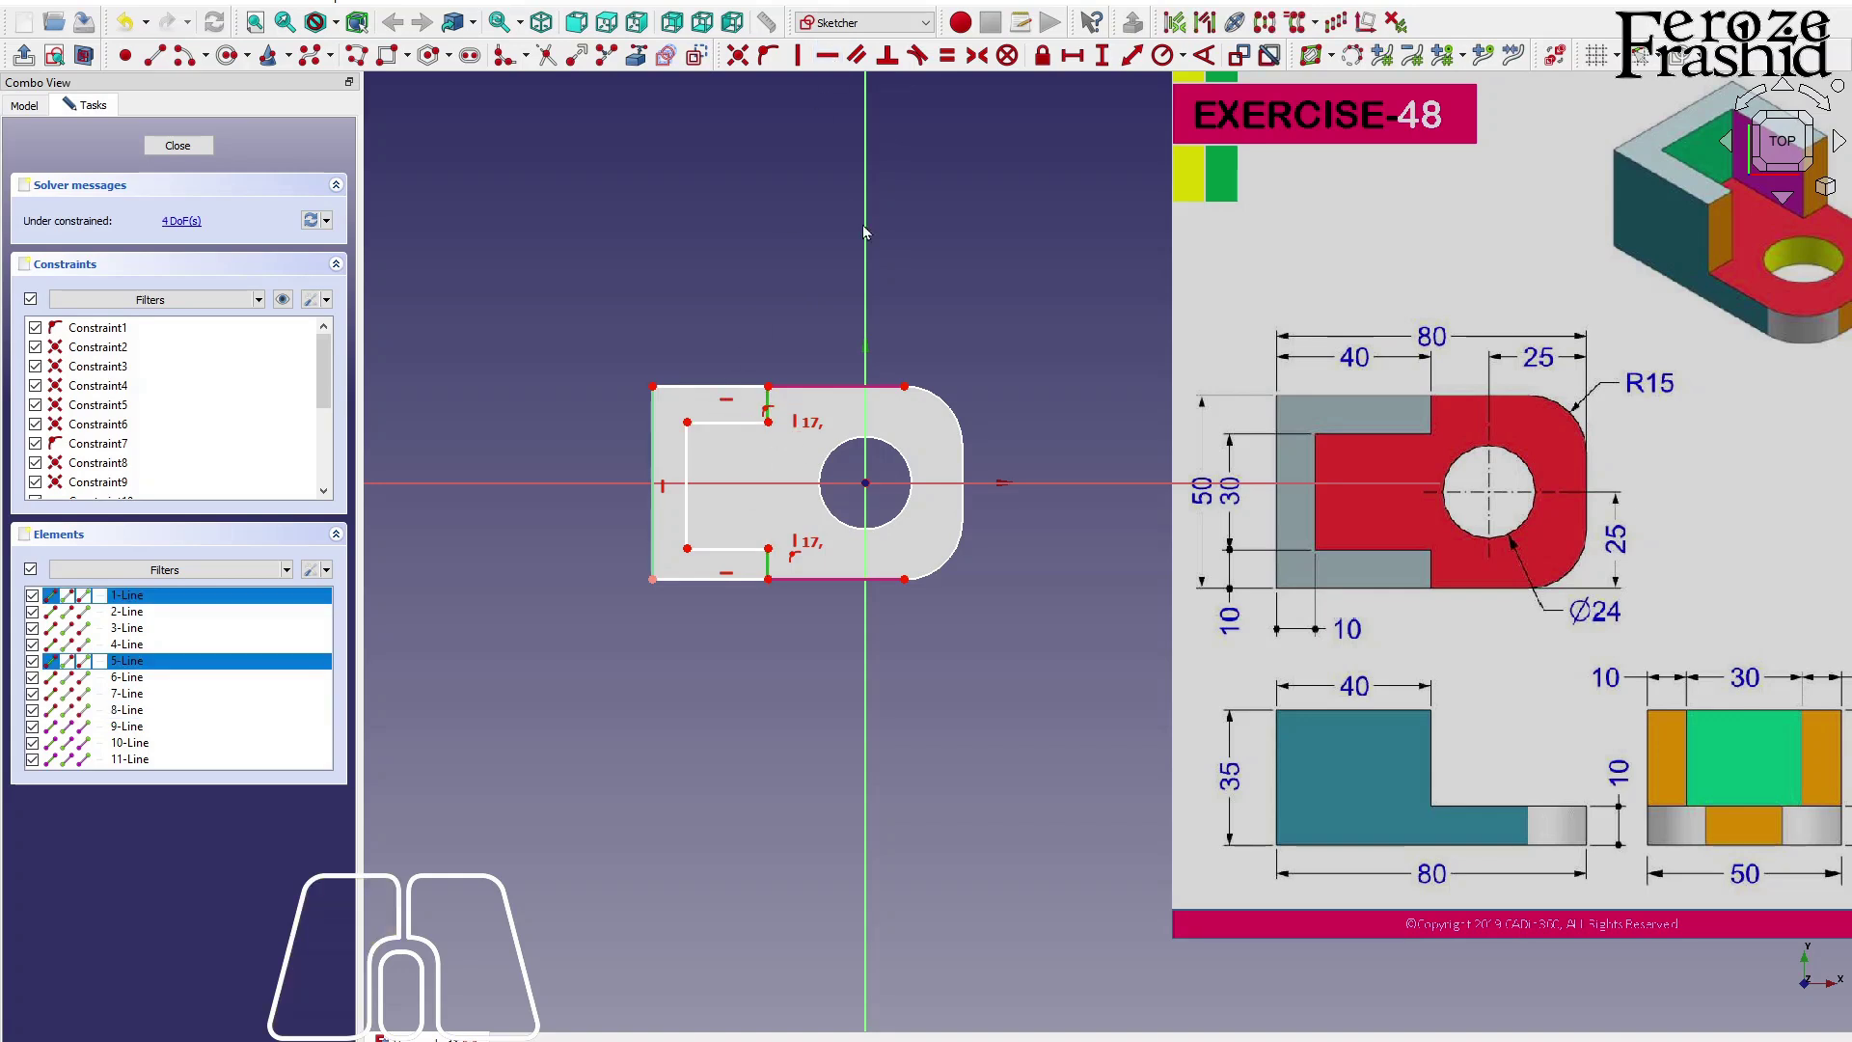
{"action": "left_click", "coordinate": [950, 62]}
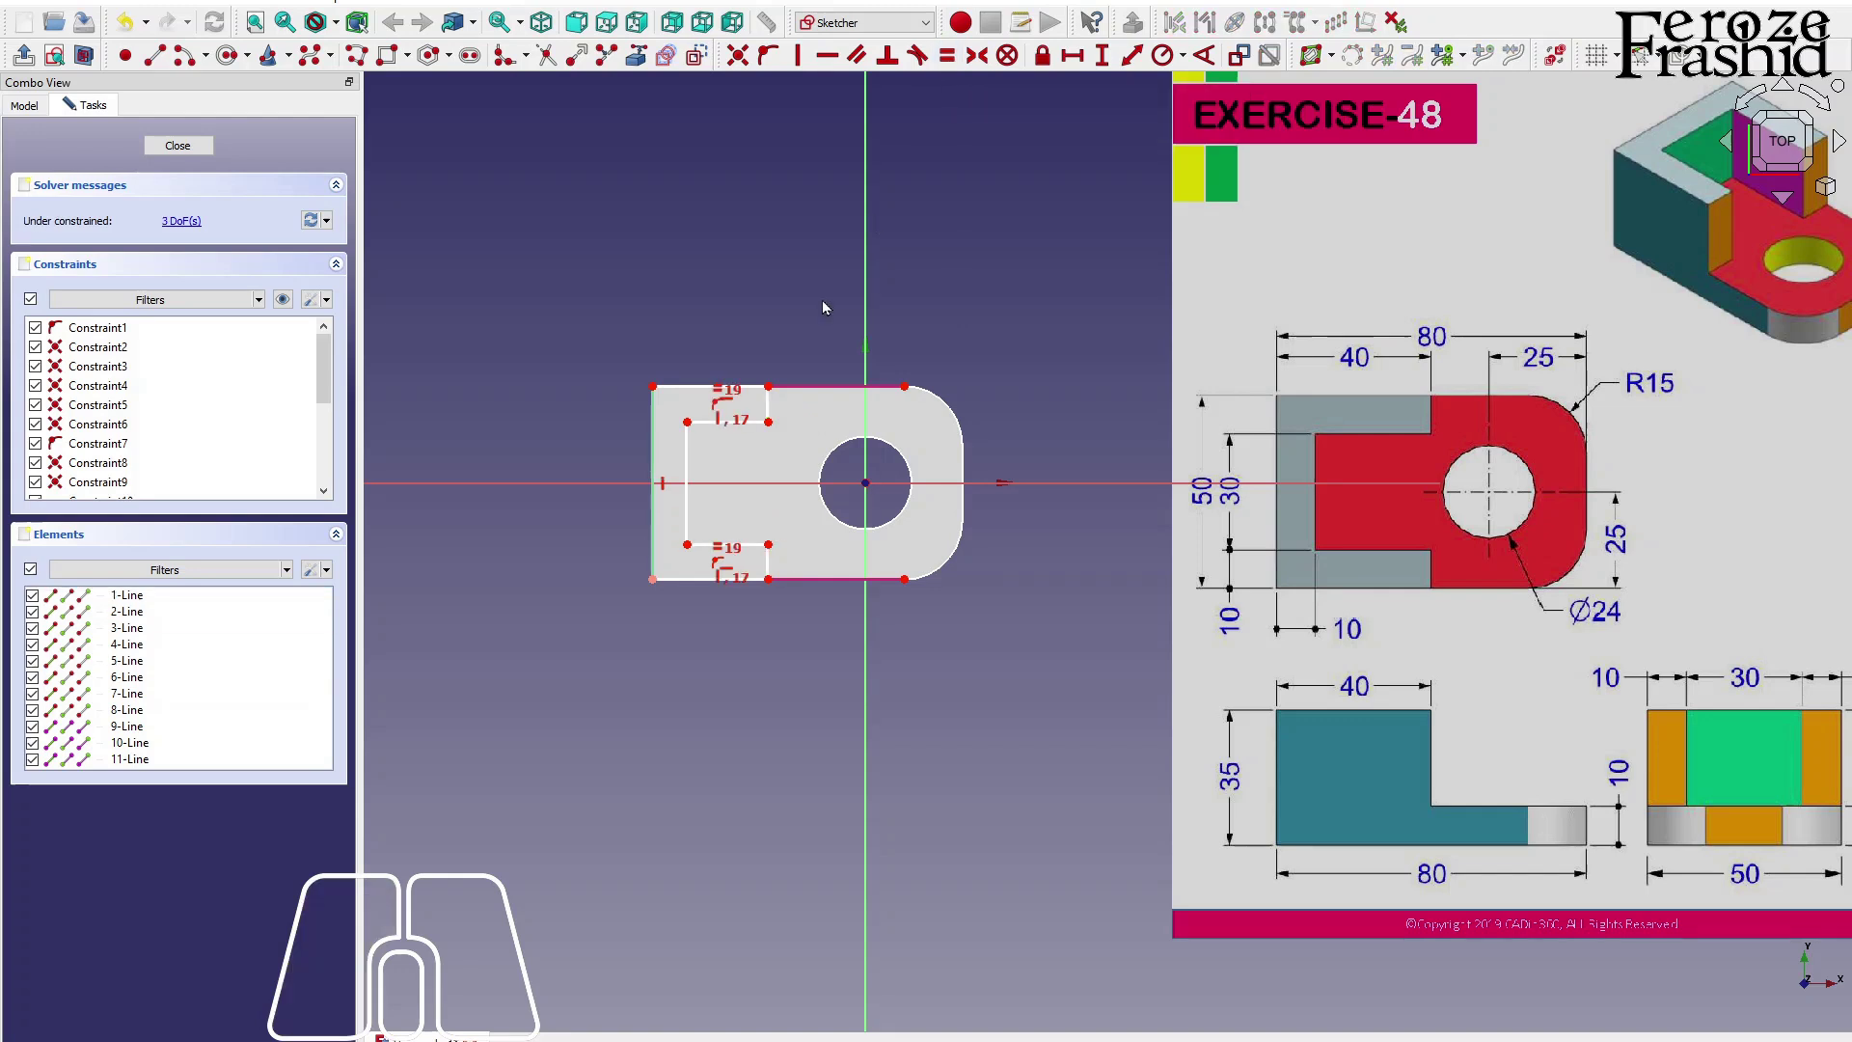
Add a horizontal line from the inner corner to the left edge, equal to the short top line.
{"action": "left_click", "coordinate": [738, 55]}
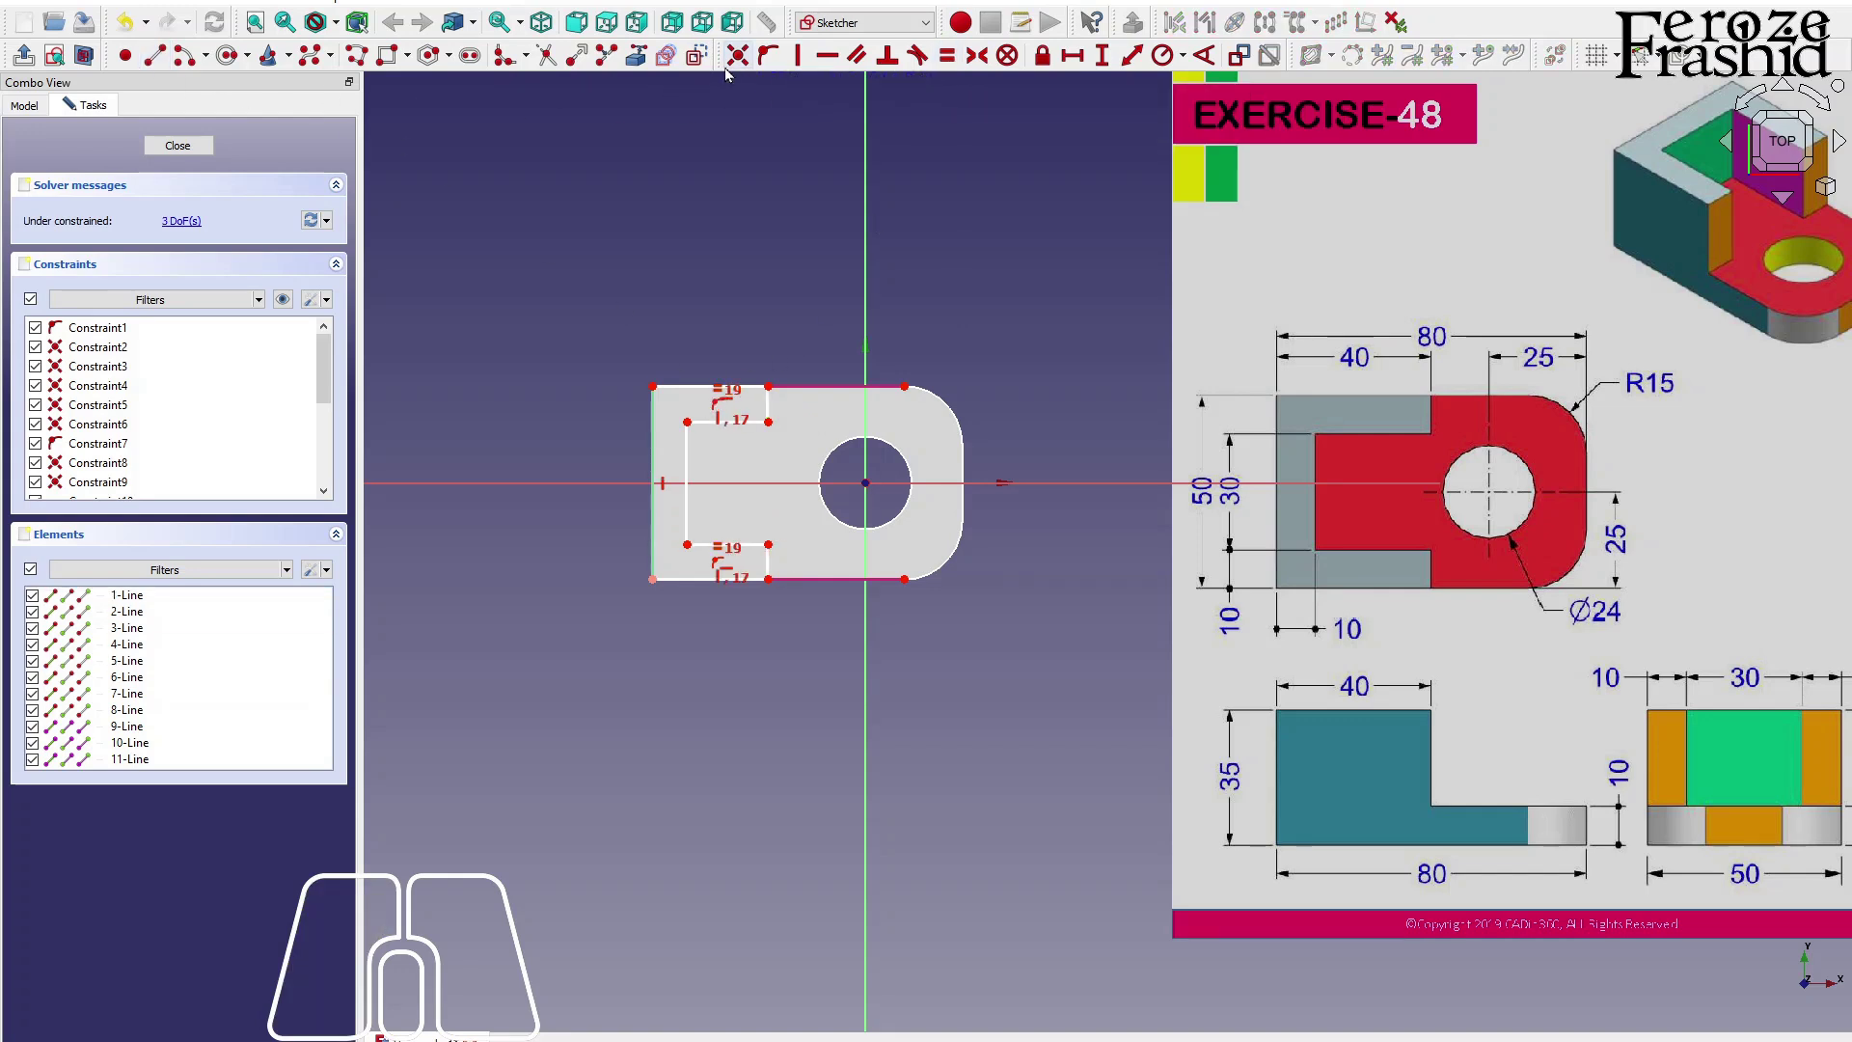
{"action": "left_click", "coordinate": [687, 421]}
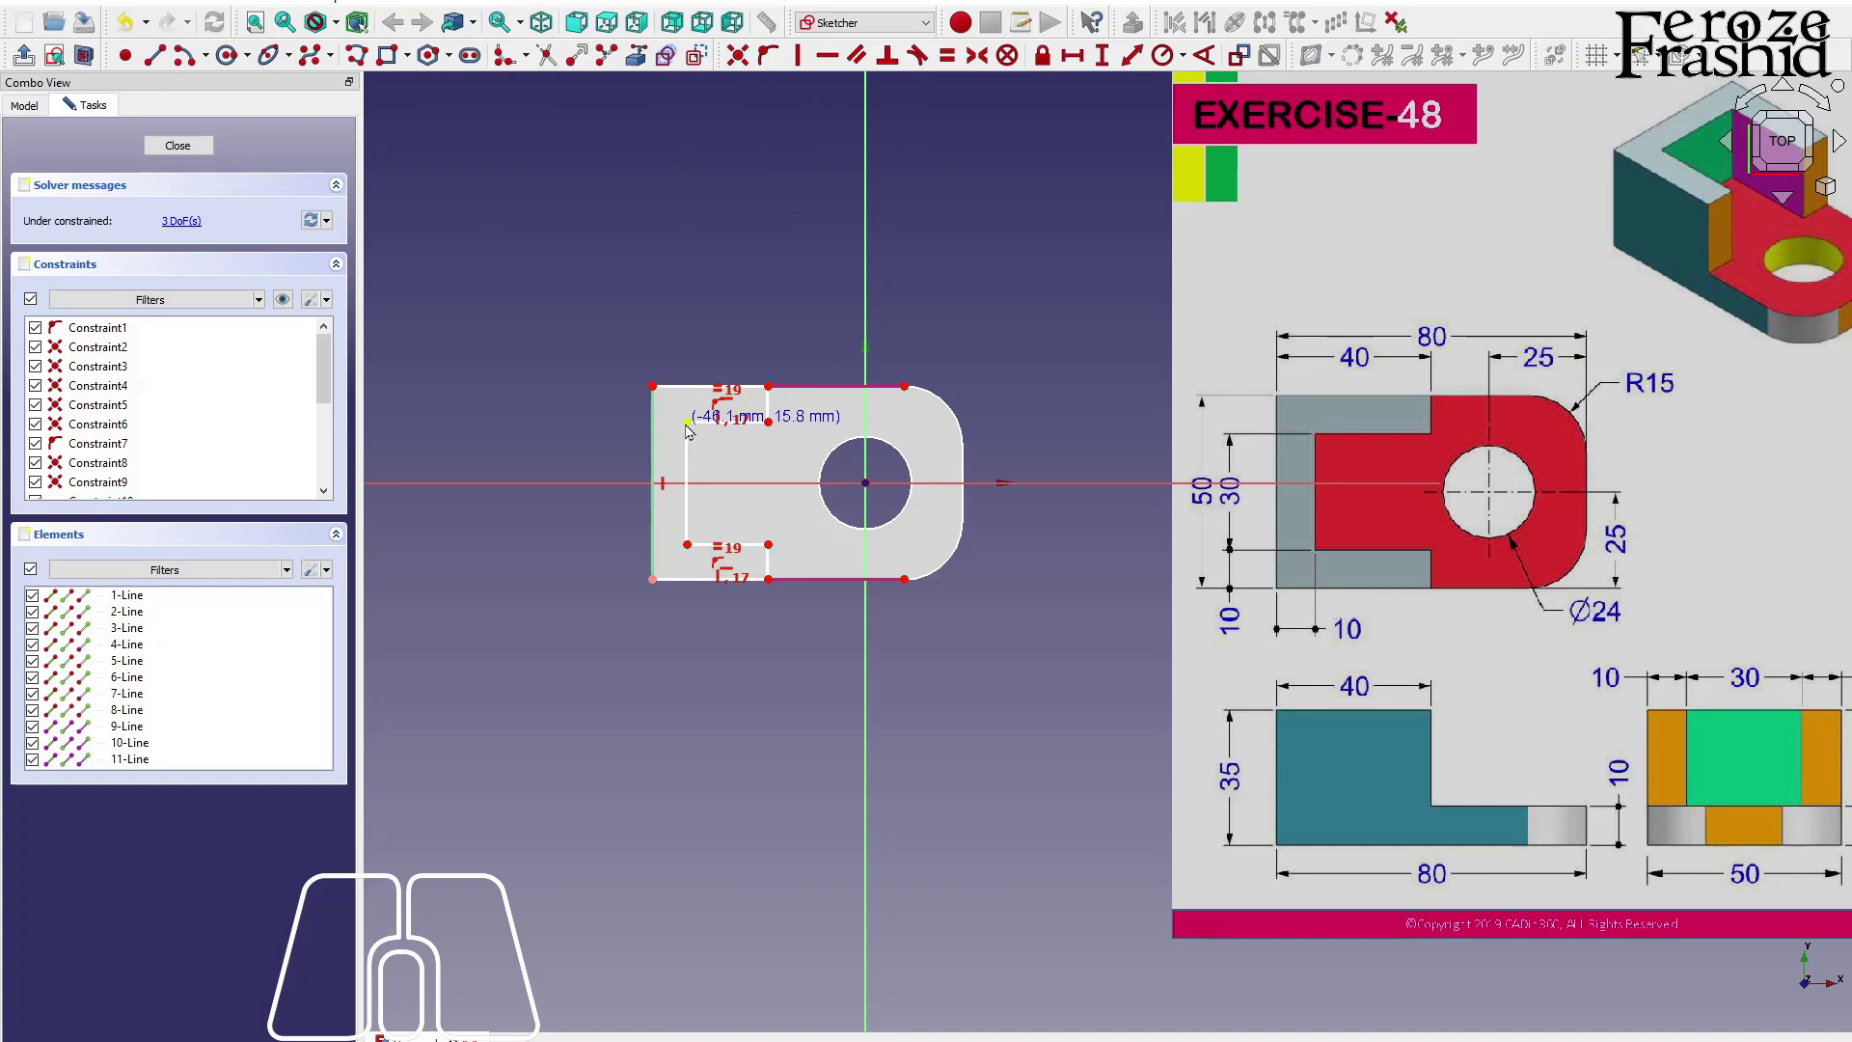
{"action": "left_click", "coordinate": [653, 422]}
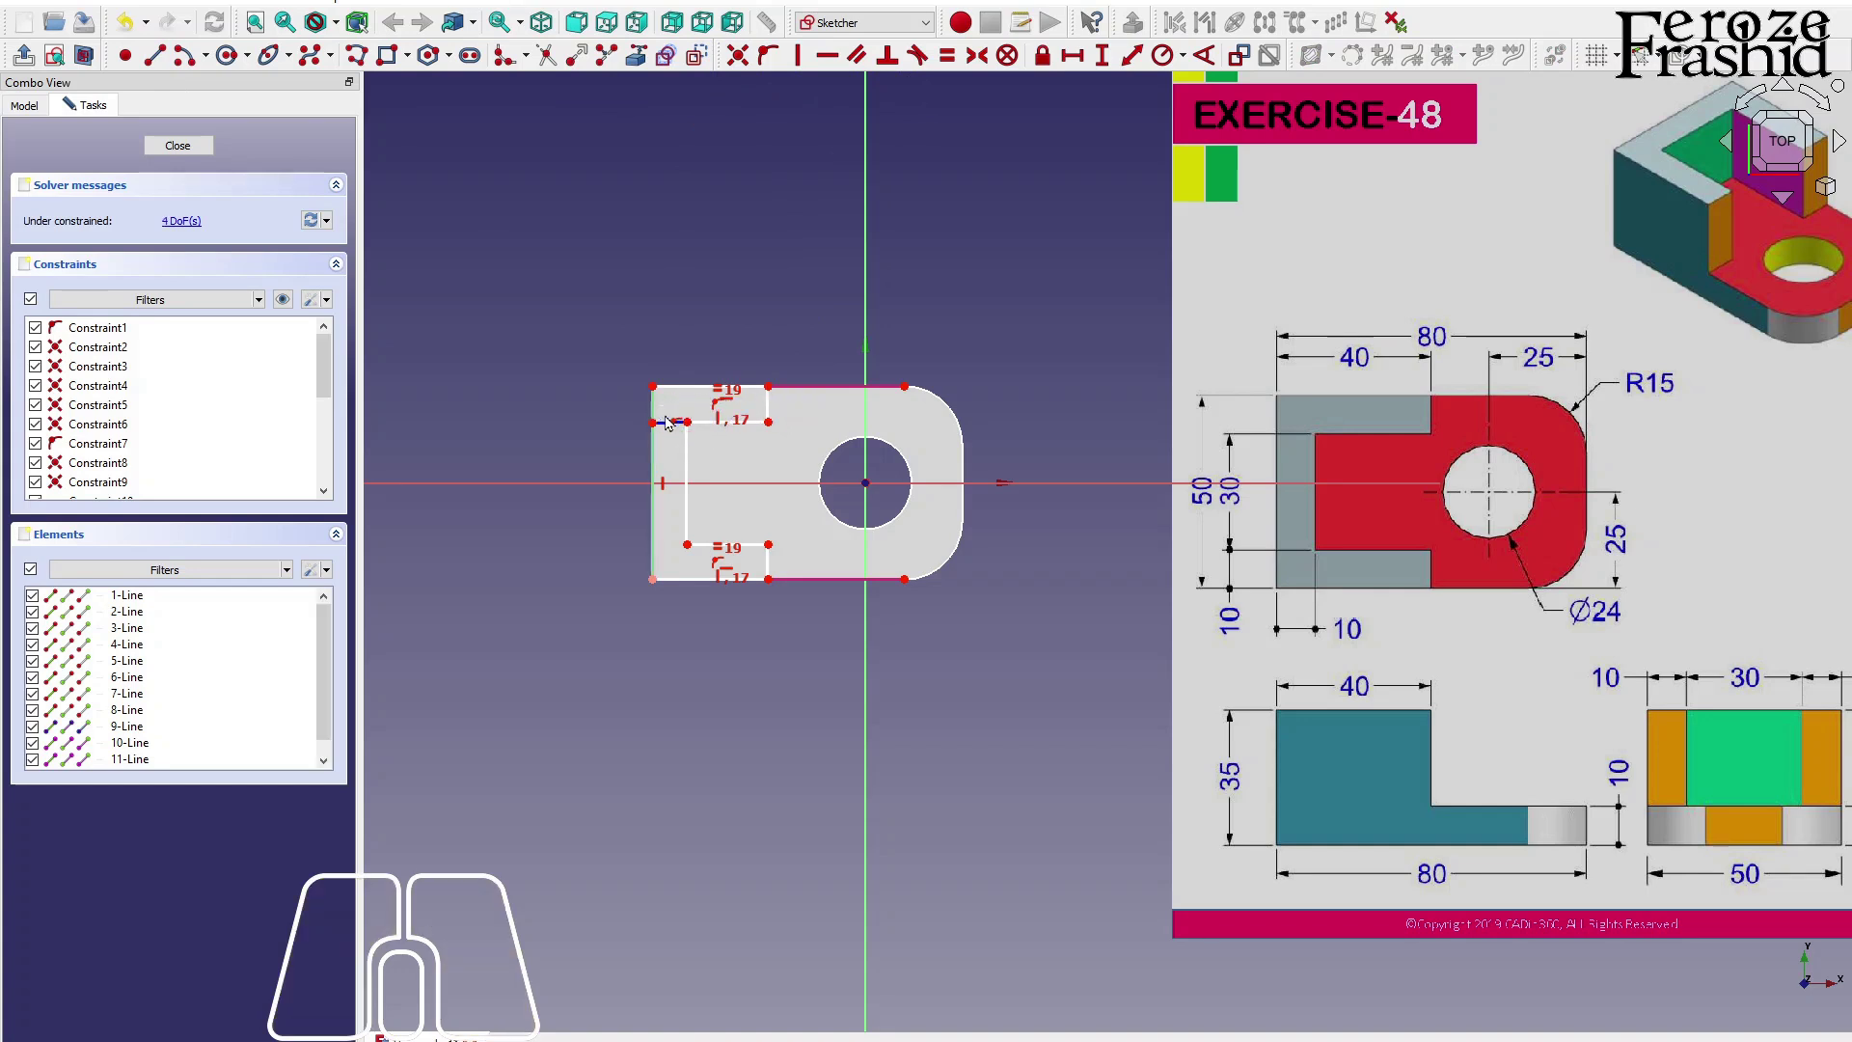
{"action": "scroll", "coordinate": [666, 426], "scroll_direction": "up", "scroll_amount": 2}
{"action": "left_click", "coordinate": [681, 431]}
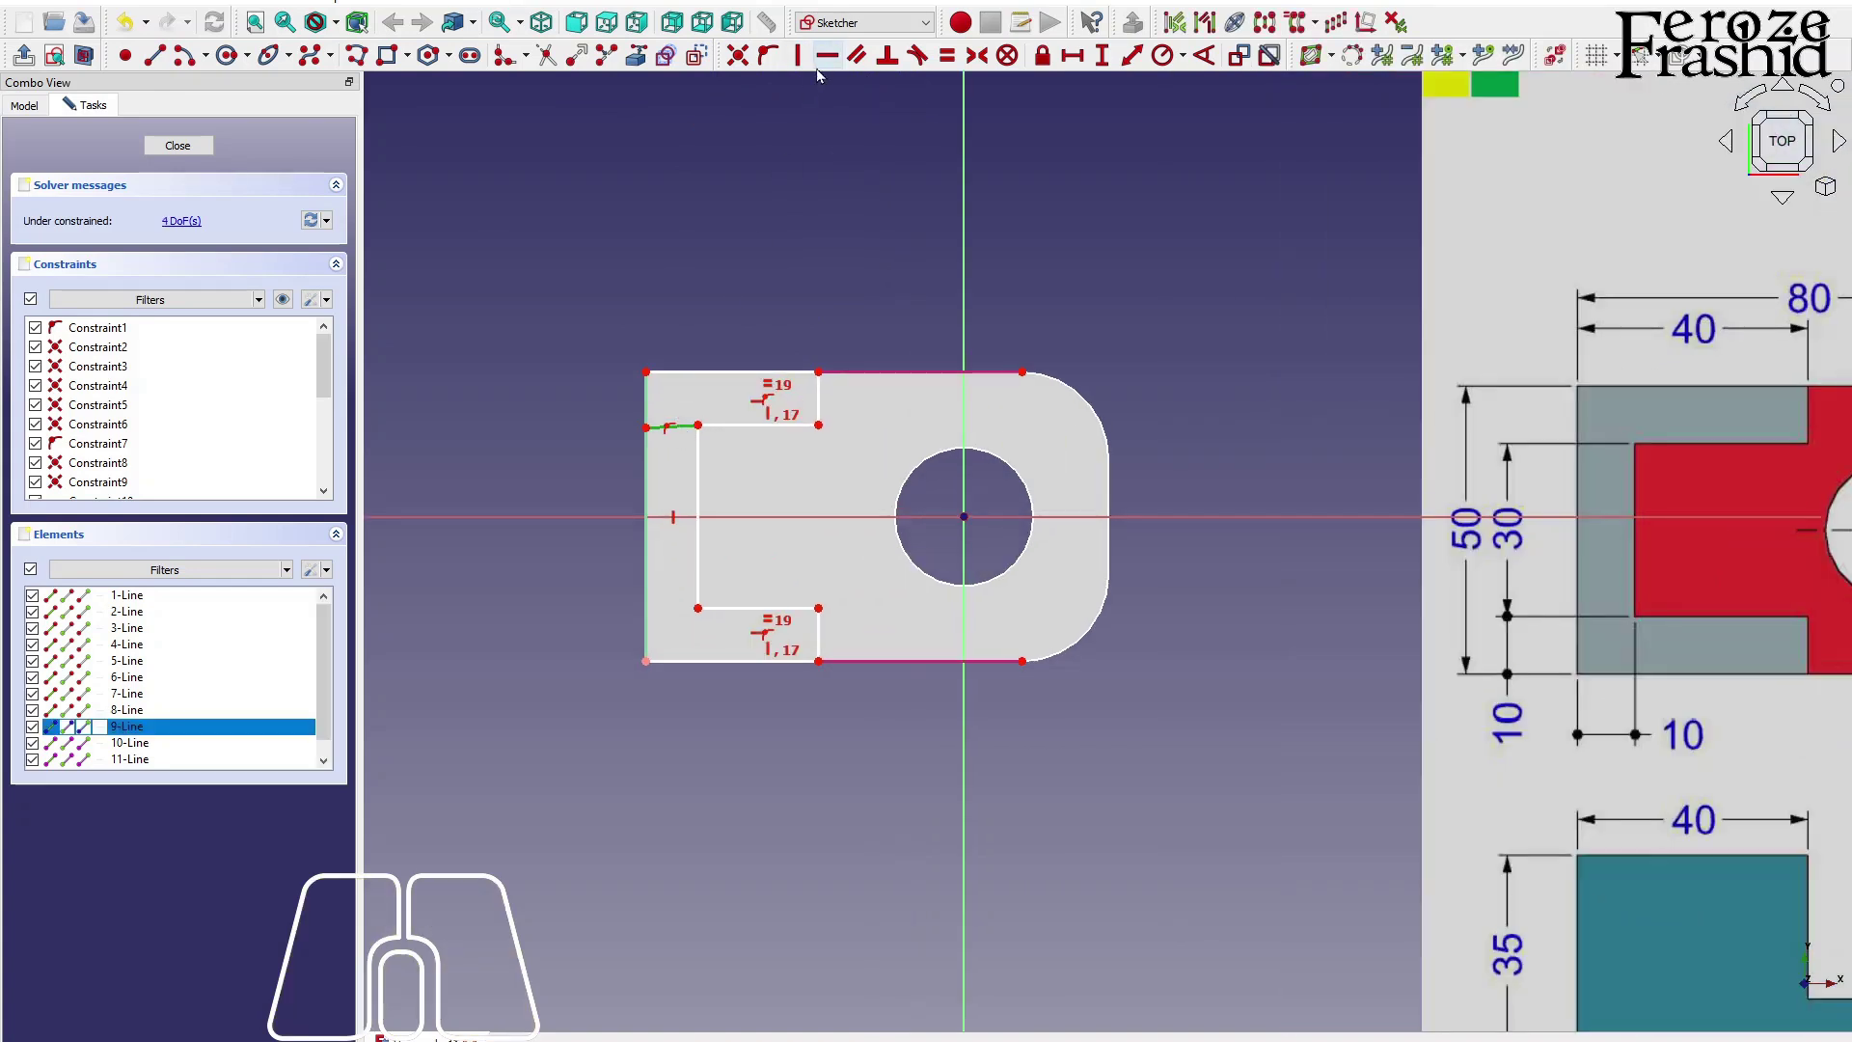
{"action": "key", "text": "h"}
{"action": "left_click", "coordinate": [678, 429]}
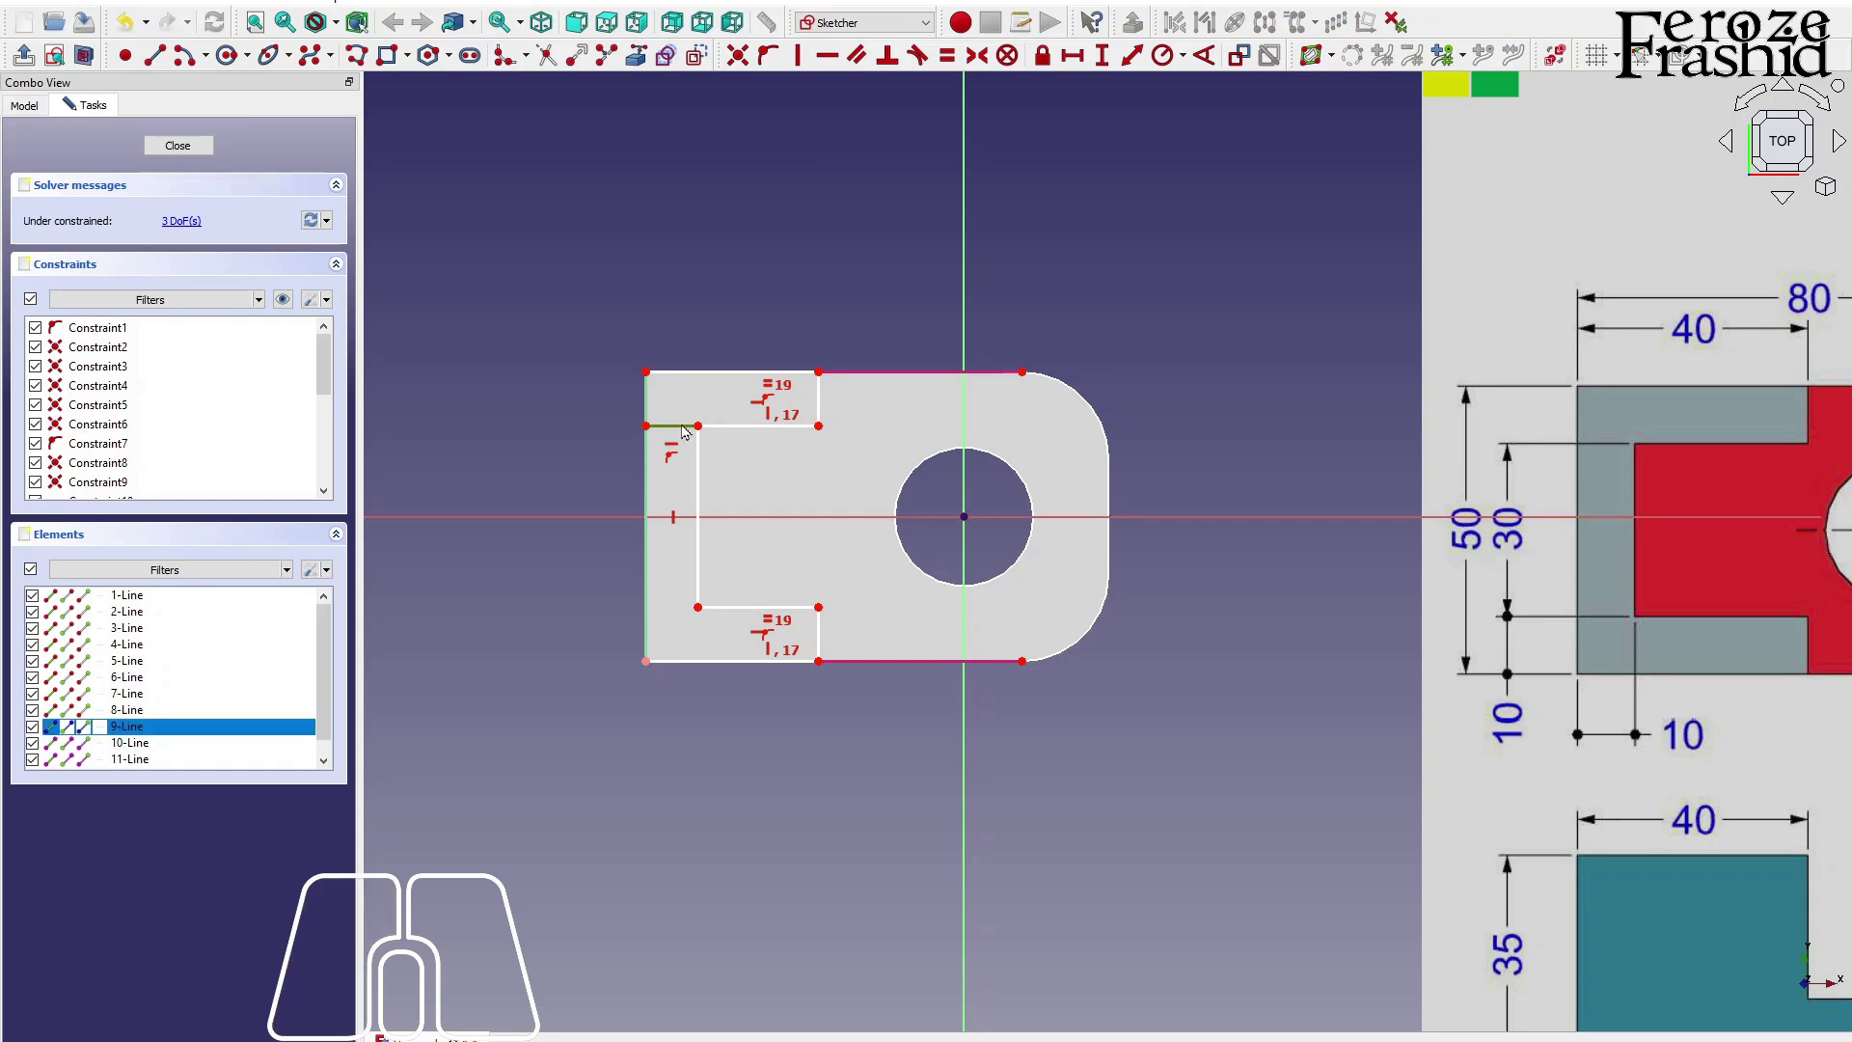
{"action": "left_click", "coordinate": [826, 402]}
{"action": "left_click", "coordinate": [946, 55]}
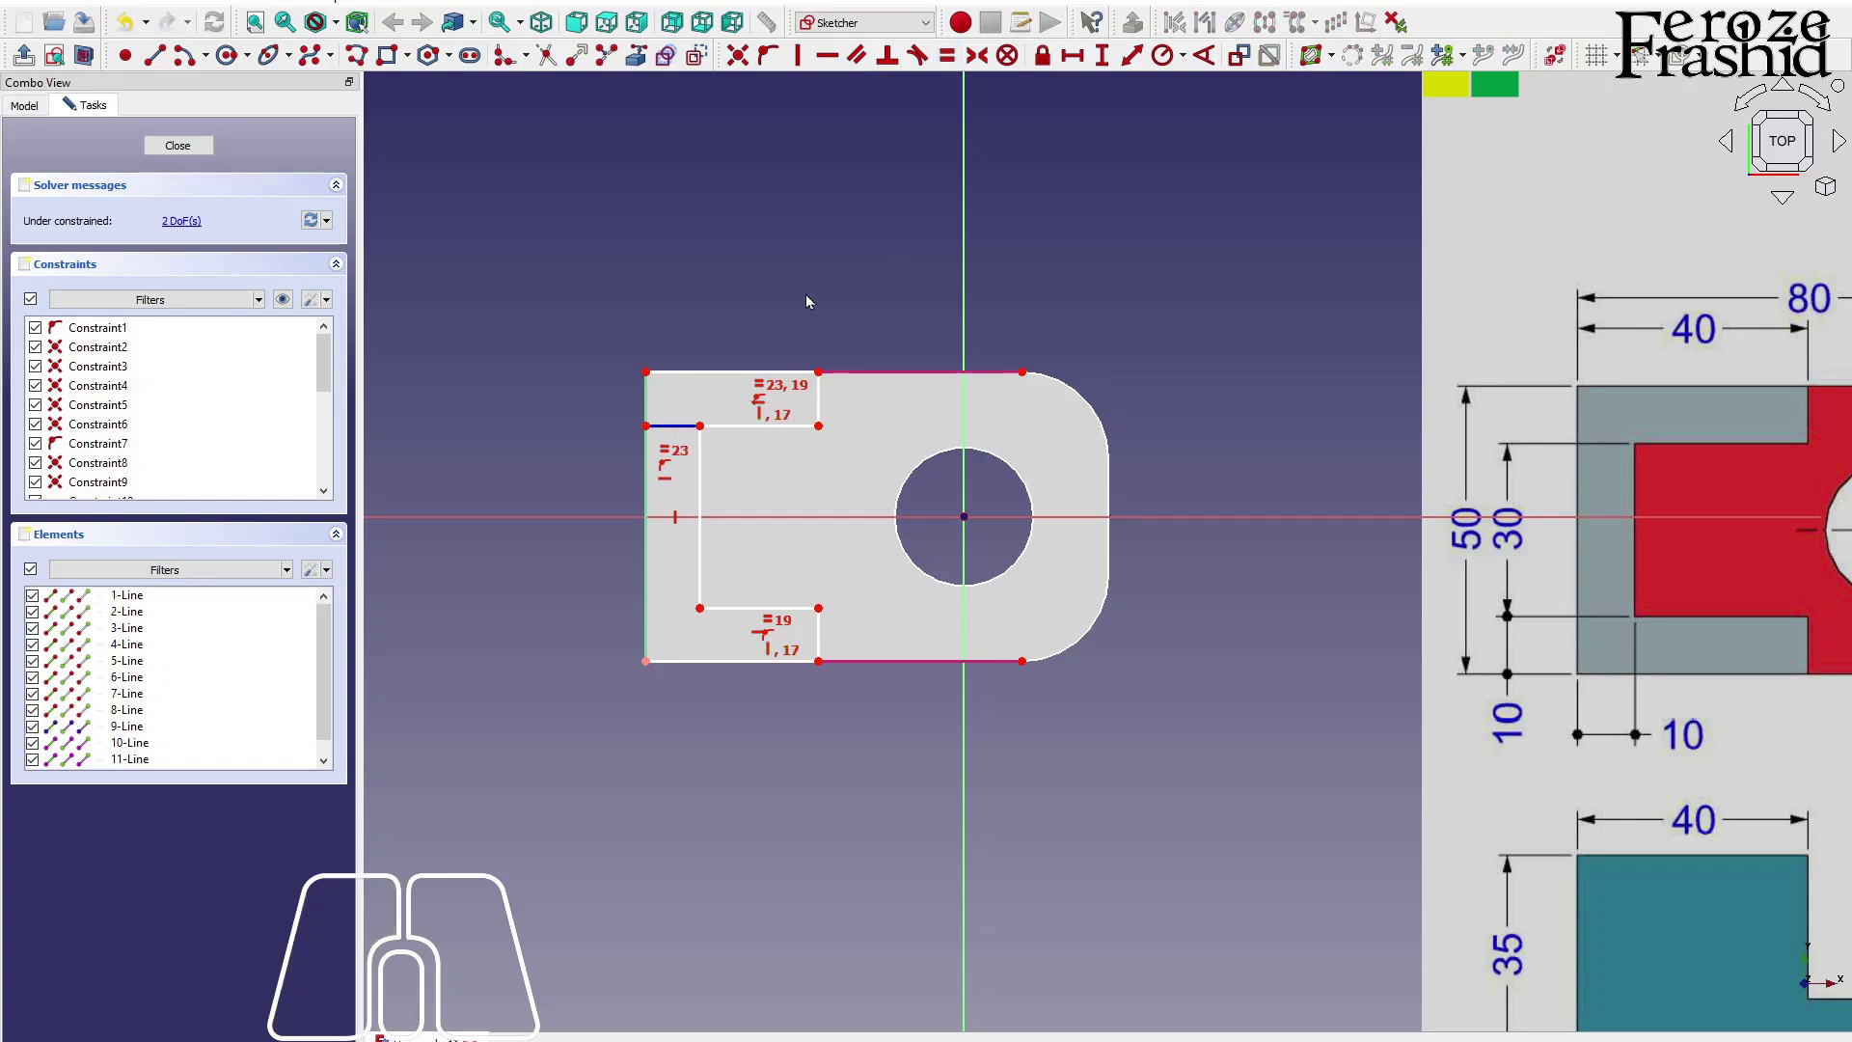
Set the short vertical line to 10 mm and the top edge to 40 mm, then close the sketch.
{"action": "left_click", "coordinate": [818, 405]}
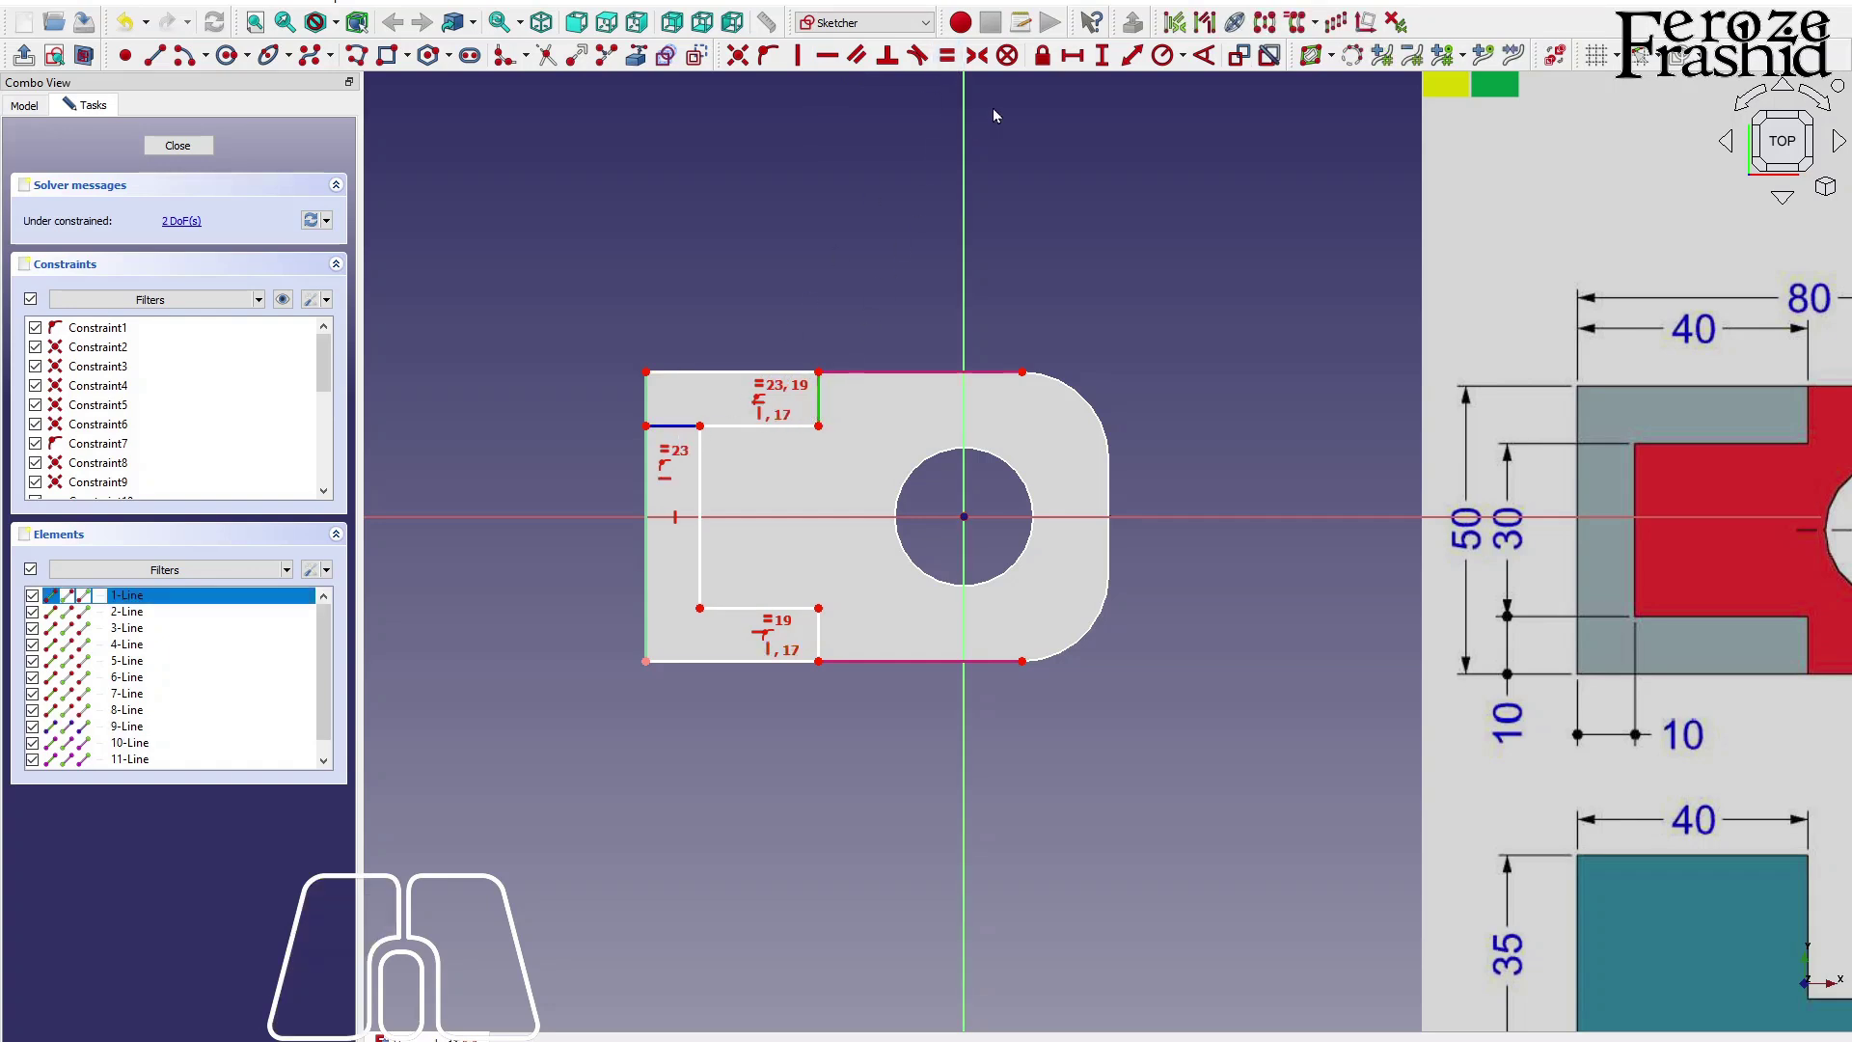
{"action": "left_click", "coordinate": [1102, 55]}
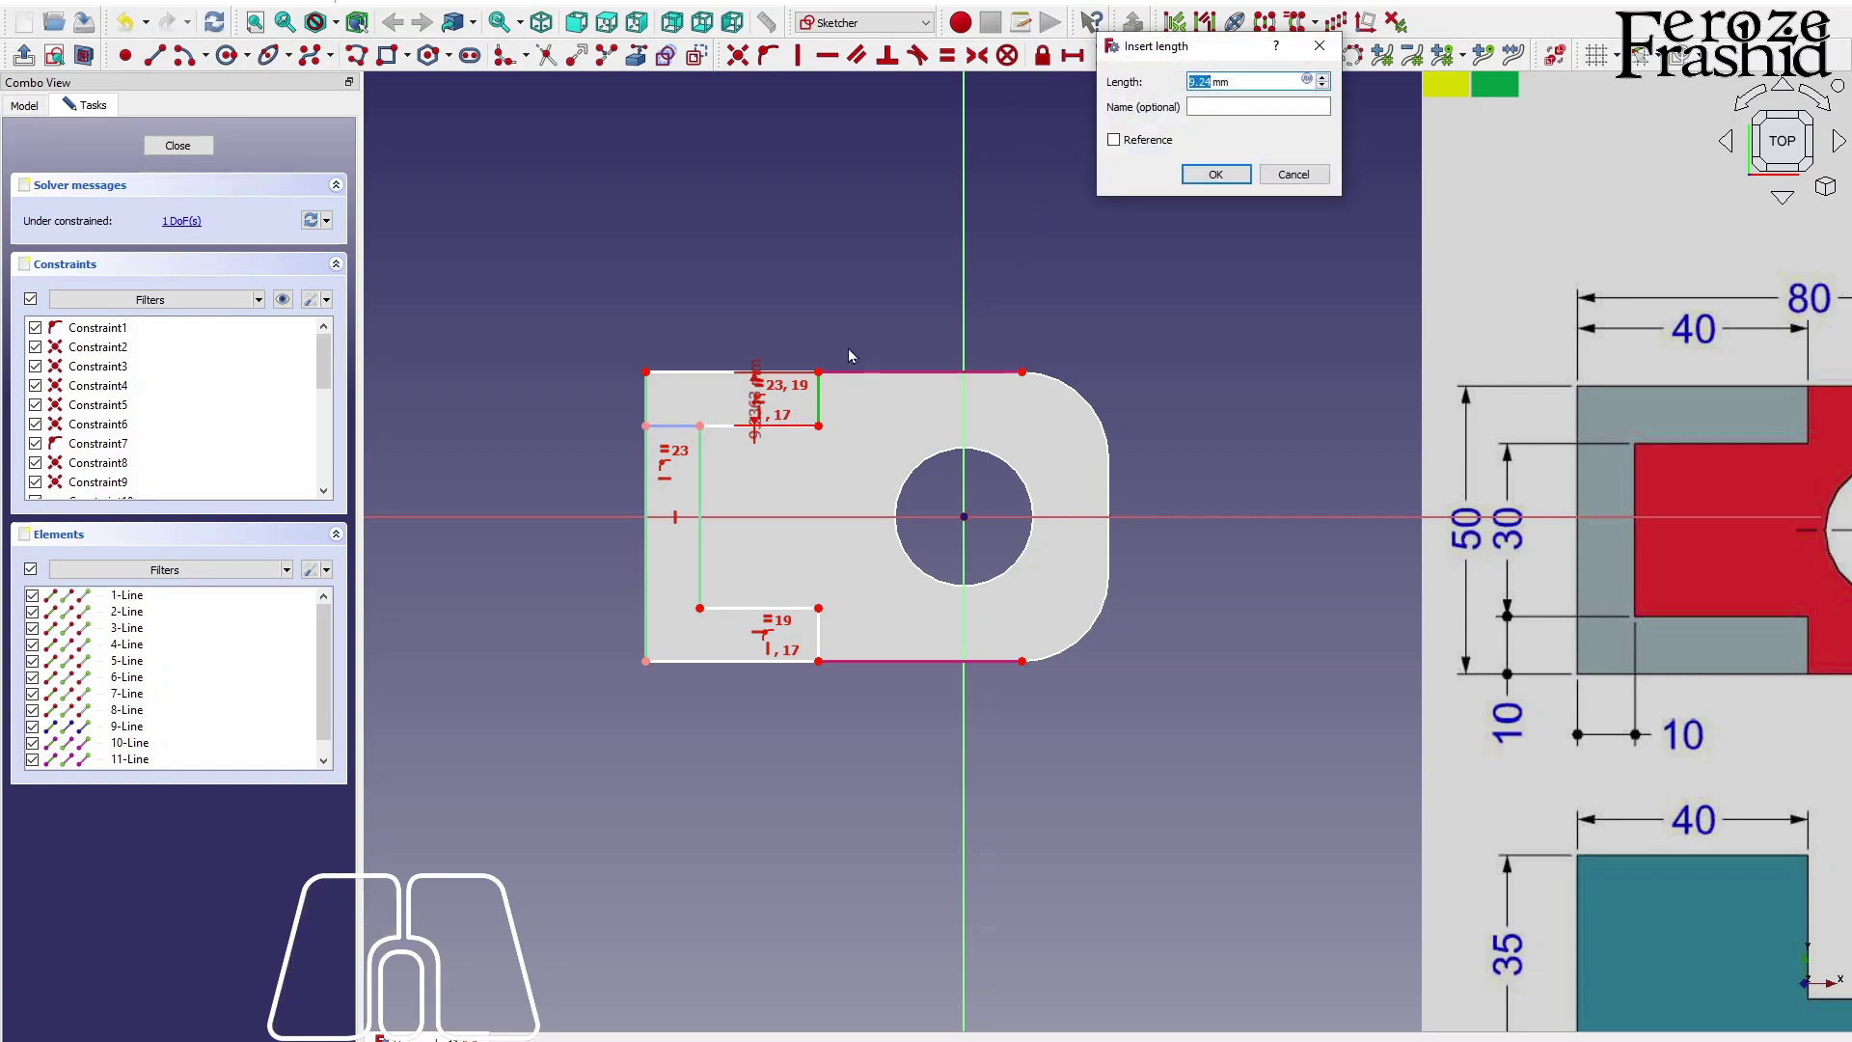
{"action": "type", "text": "10"}
{"action": "key", "text": "Return"}
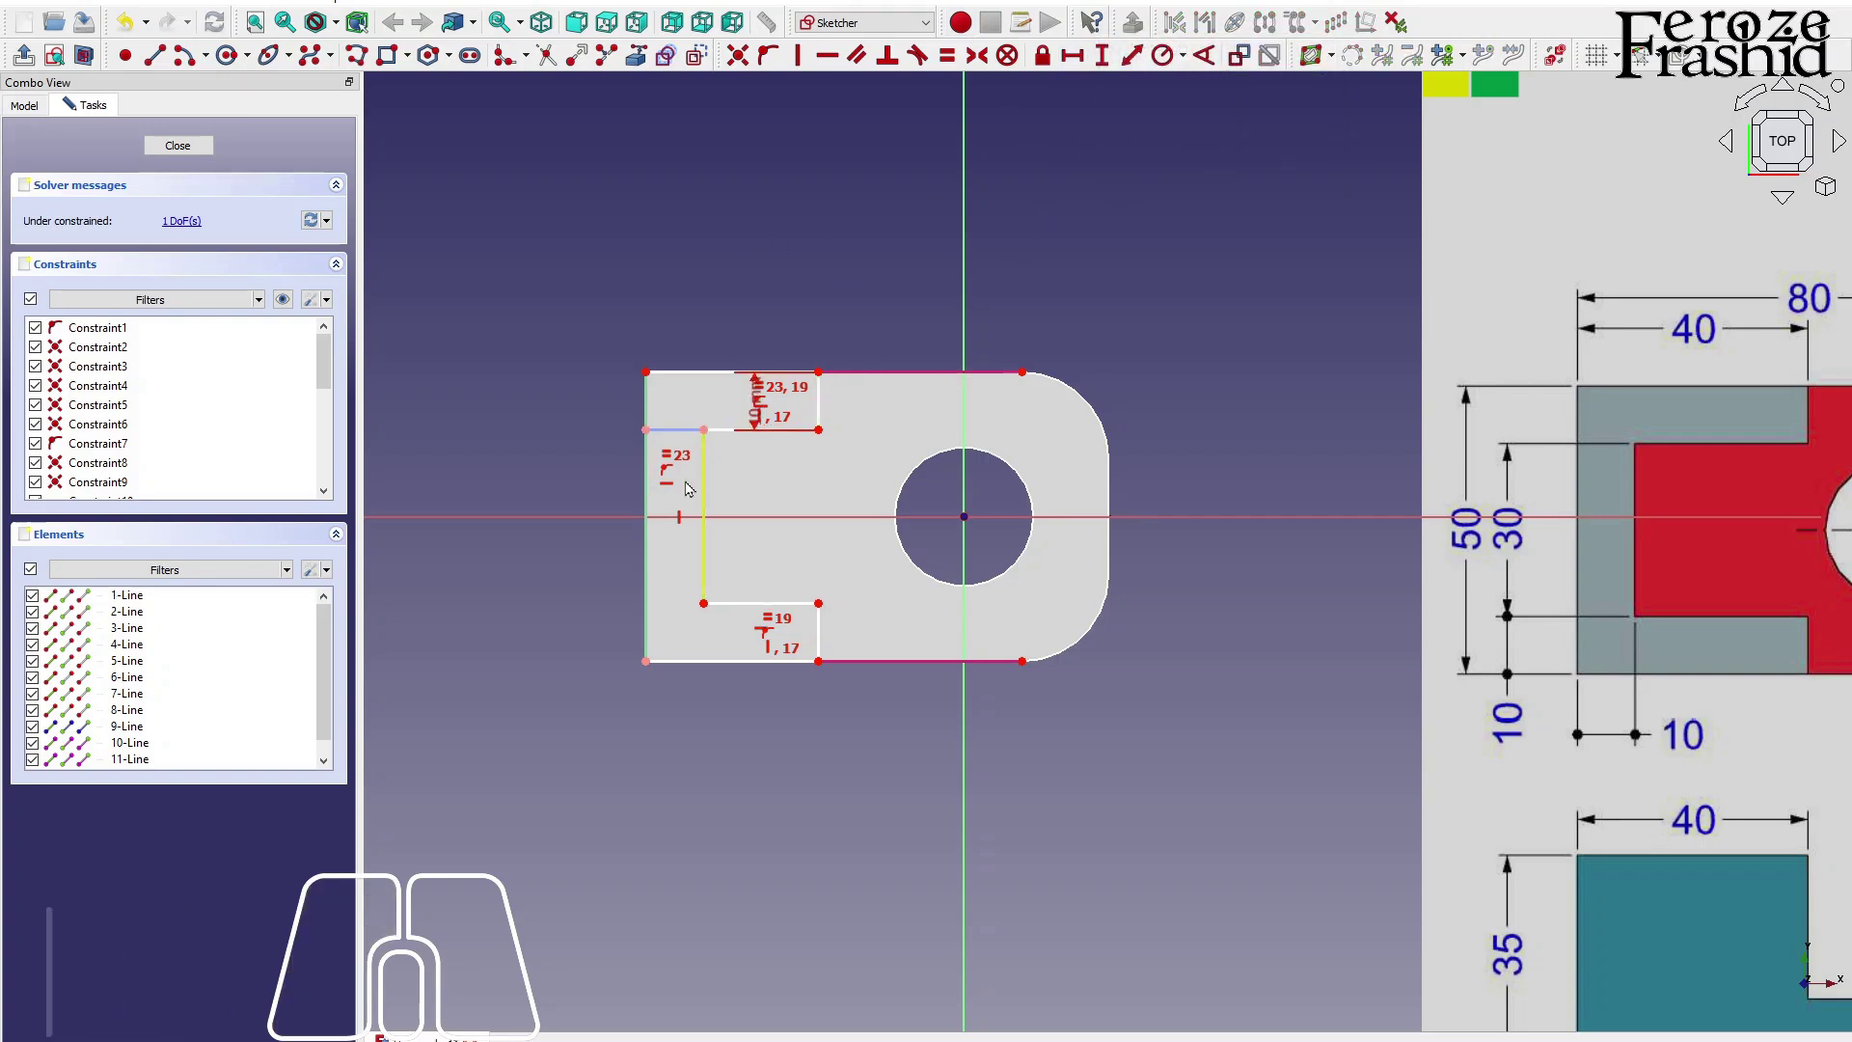
{"action": "scroll", "coordinate": [632, 444], "scroll_direction": "down", "scroll_amount": 2}
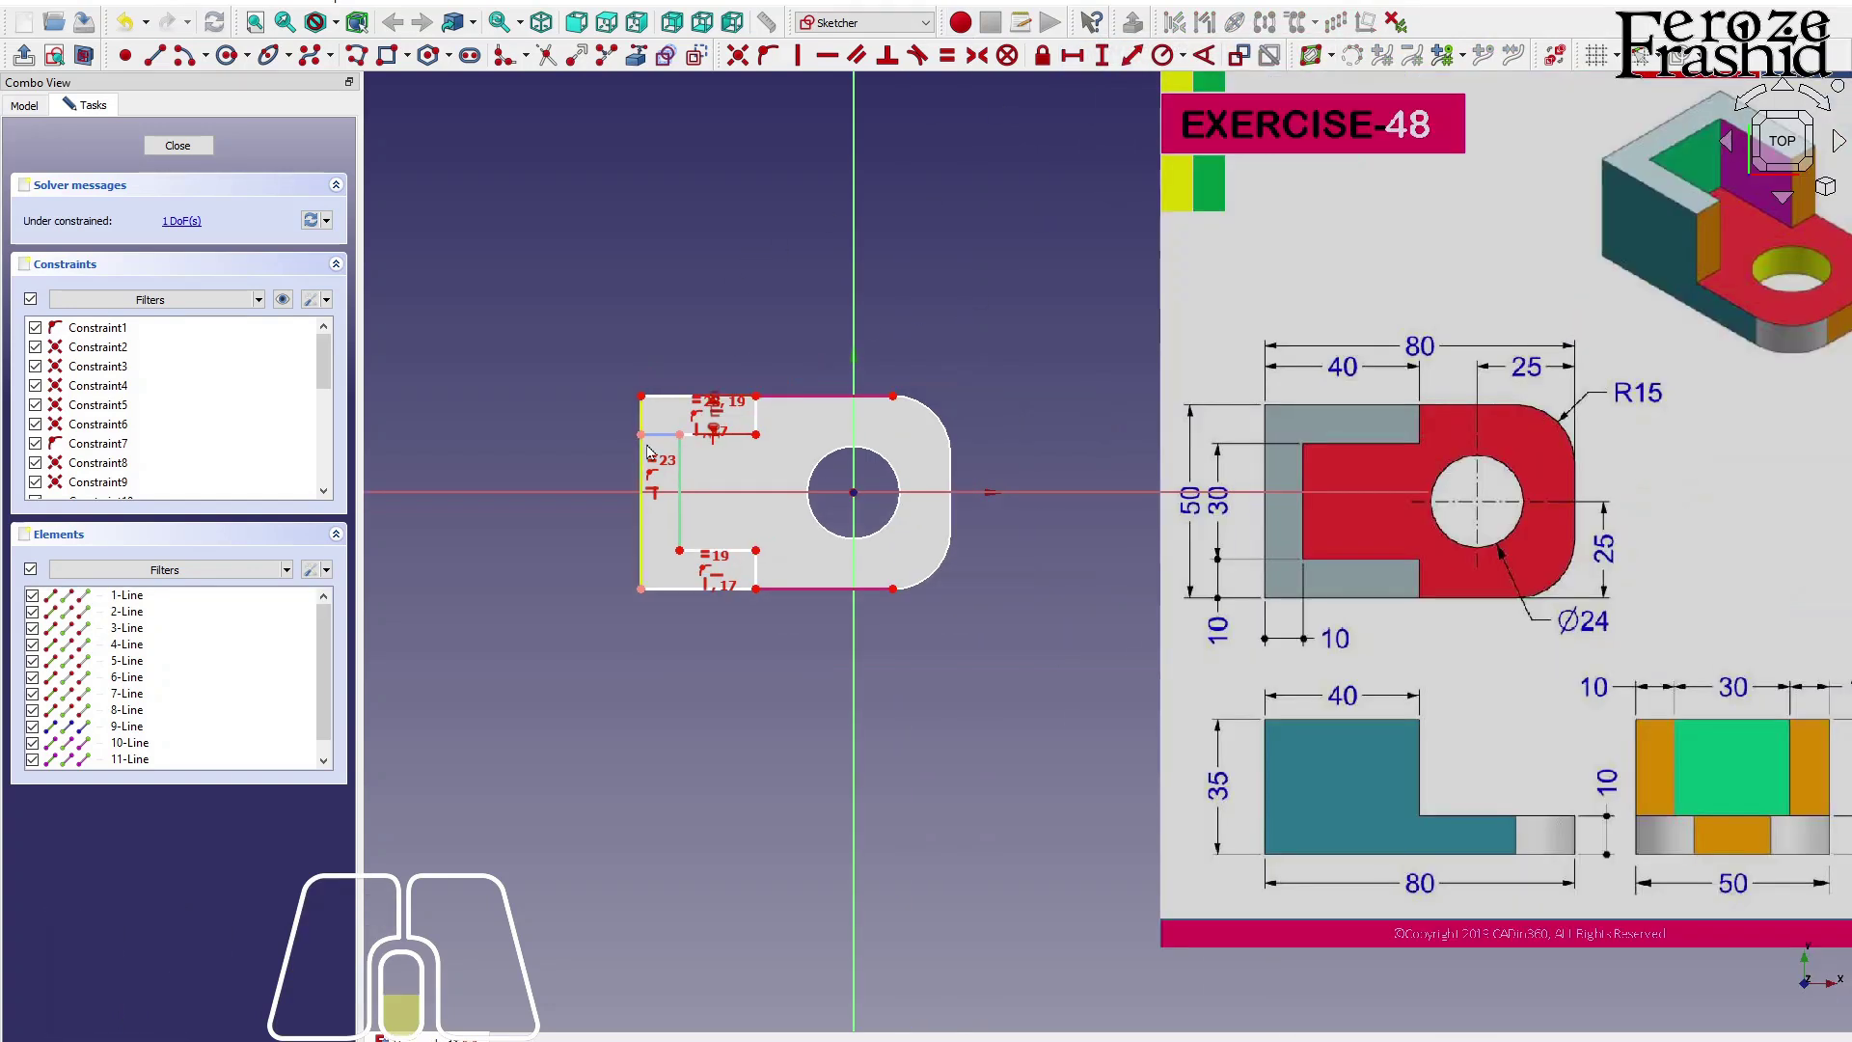
{"action": "left_click", "coordinate": [675, 396]}
{"action": "left_click", "coordinate": [1072, 55]}
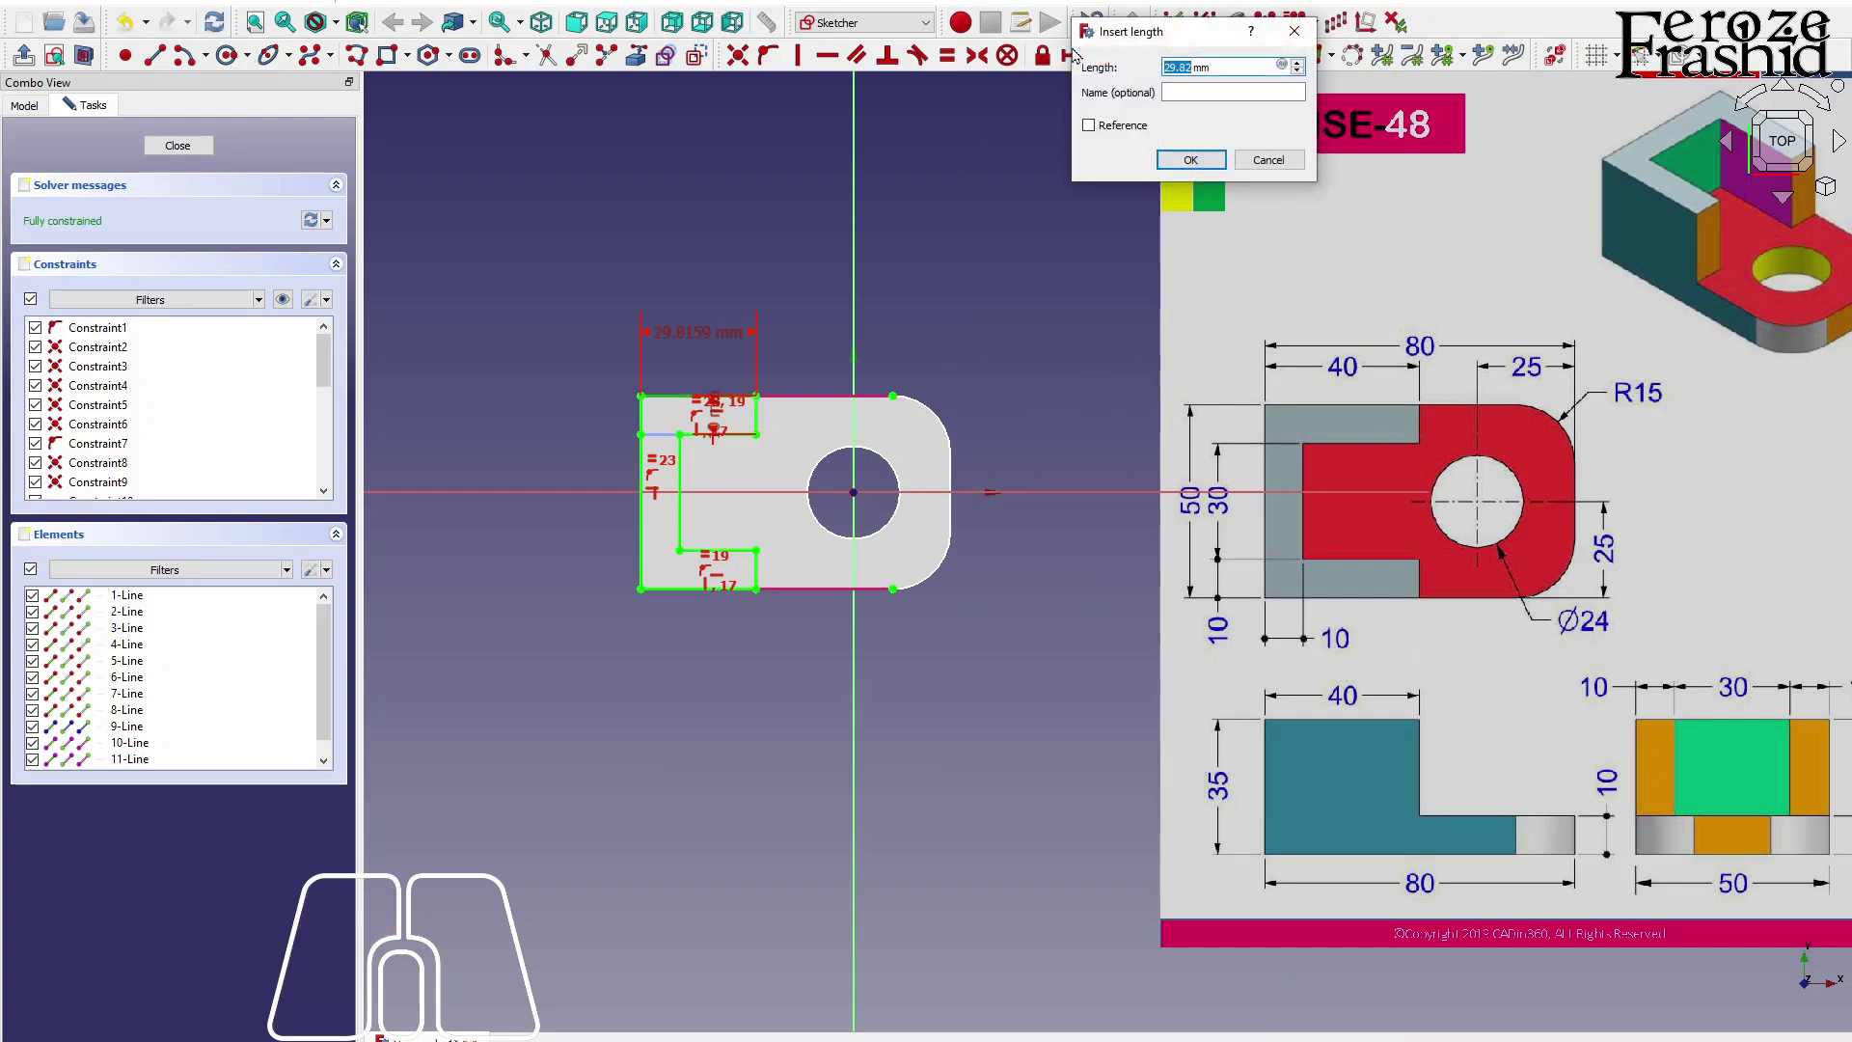
{"action": "type", "text": "40"}
{"action": "key", "text": "Return"}
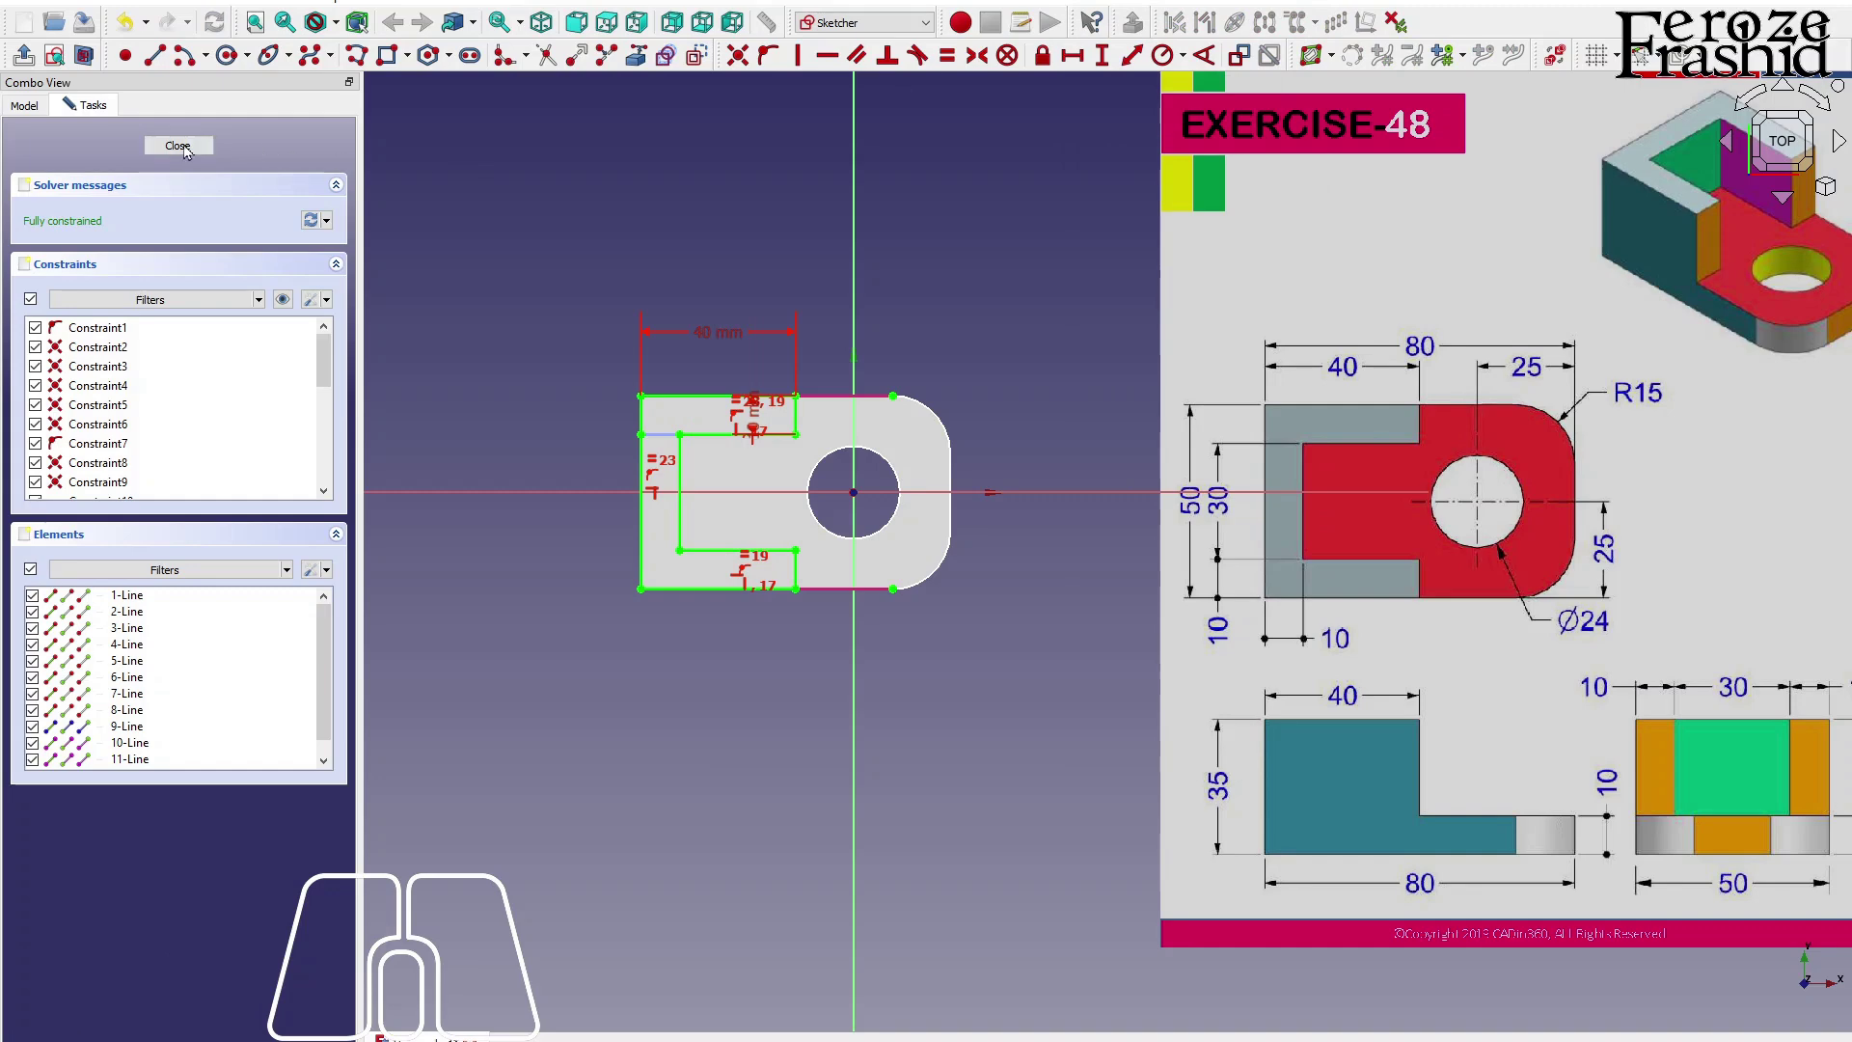
{"action": "left_click", "coordinate": [183, 147]}
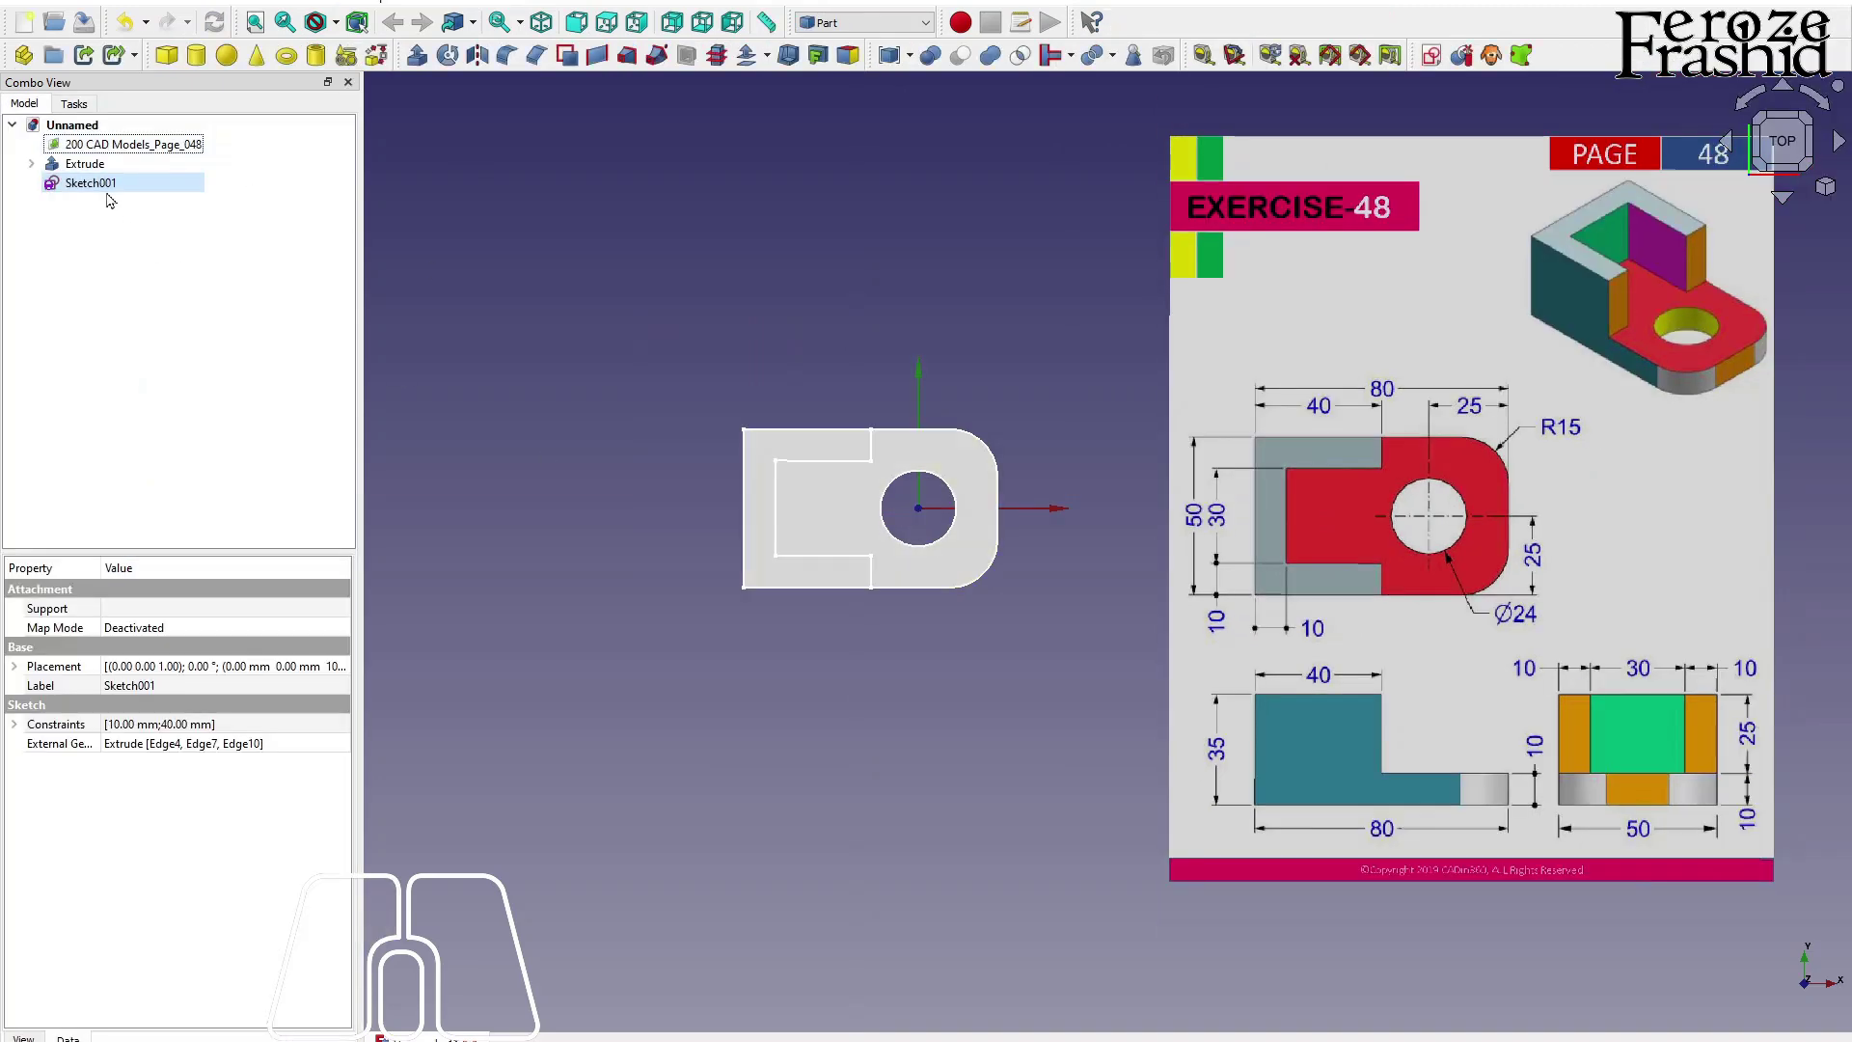
Extrude Sketch001 into Extrude001, the notched wall standing on the base plate.
{"action": "left_click", "coordinate": [154, 188]}
{"action": "left_click", "coordinate": [417, 55]}
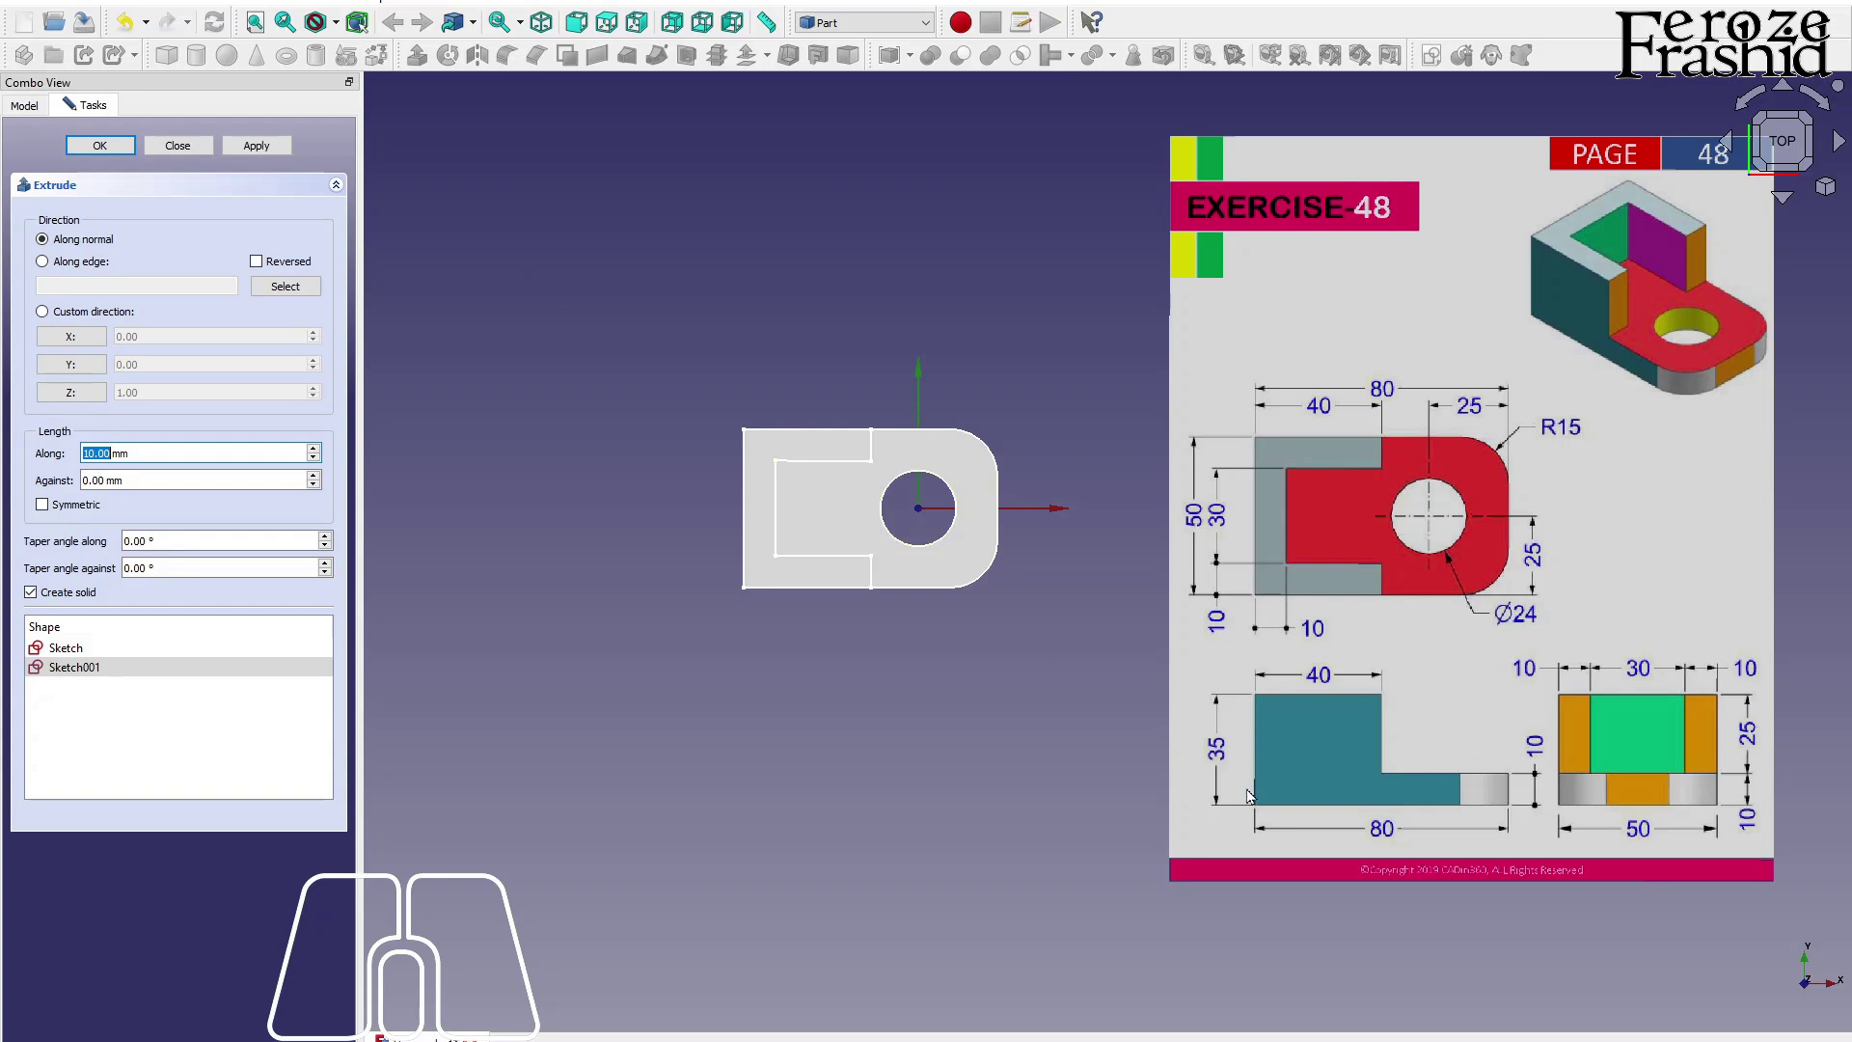
{"action": "type", "text": "10"}
{"action": "key", "text": "Return"}
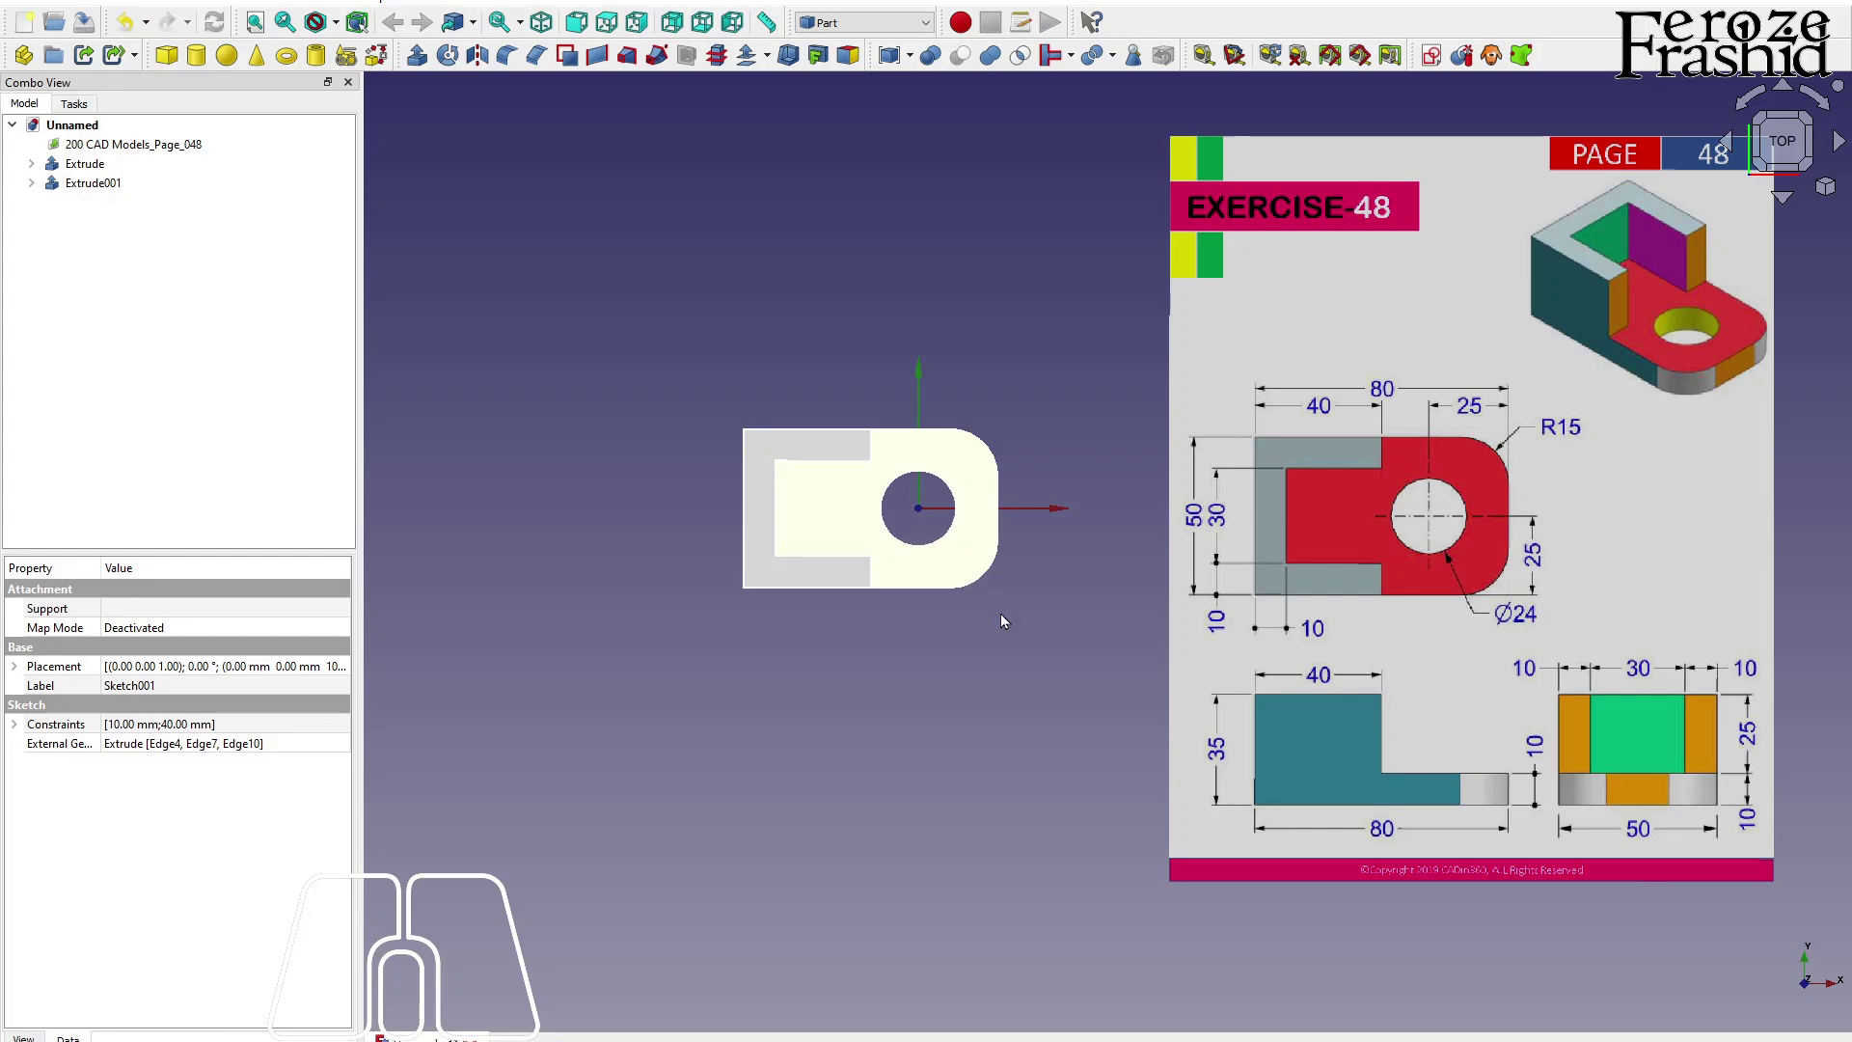
{"action": "mouse_move", "coordinate": [999, 617]}
{"action": "middle_mouse_down"}
{"action": "mouse_move", "coordinate": [944, 697]}
{"action": "mouse_move", "coordinate": [839, 600]}
{"action": "mouse_move", "coordinate": [772, 590]}
{"action": "middle_mouse_up"}
{"action": "left_click", "coordinate": [92, 183]}
Fuse Extrude001 and Extrude into one Fusion solid and set its Refine property to true.
{"action": "left_click", "coordinate": [85, 163], "text": "ctrl"}
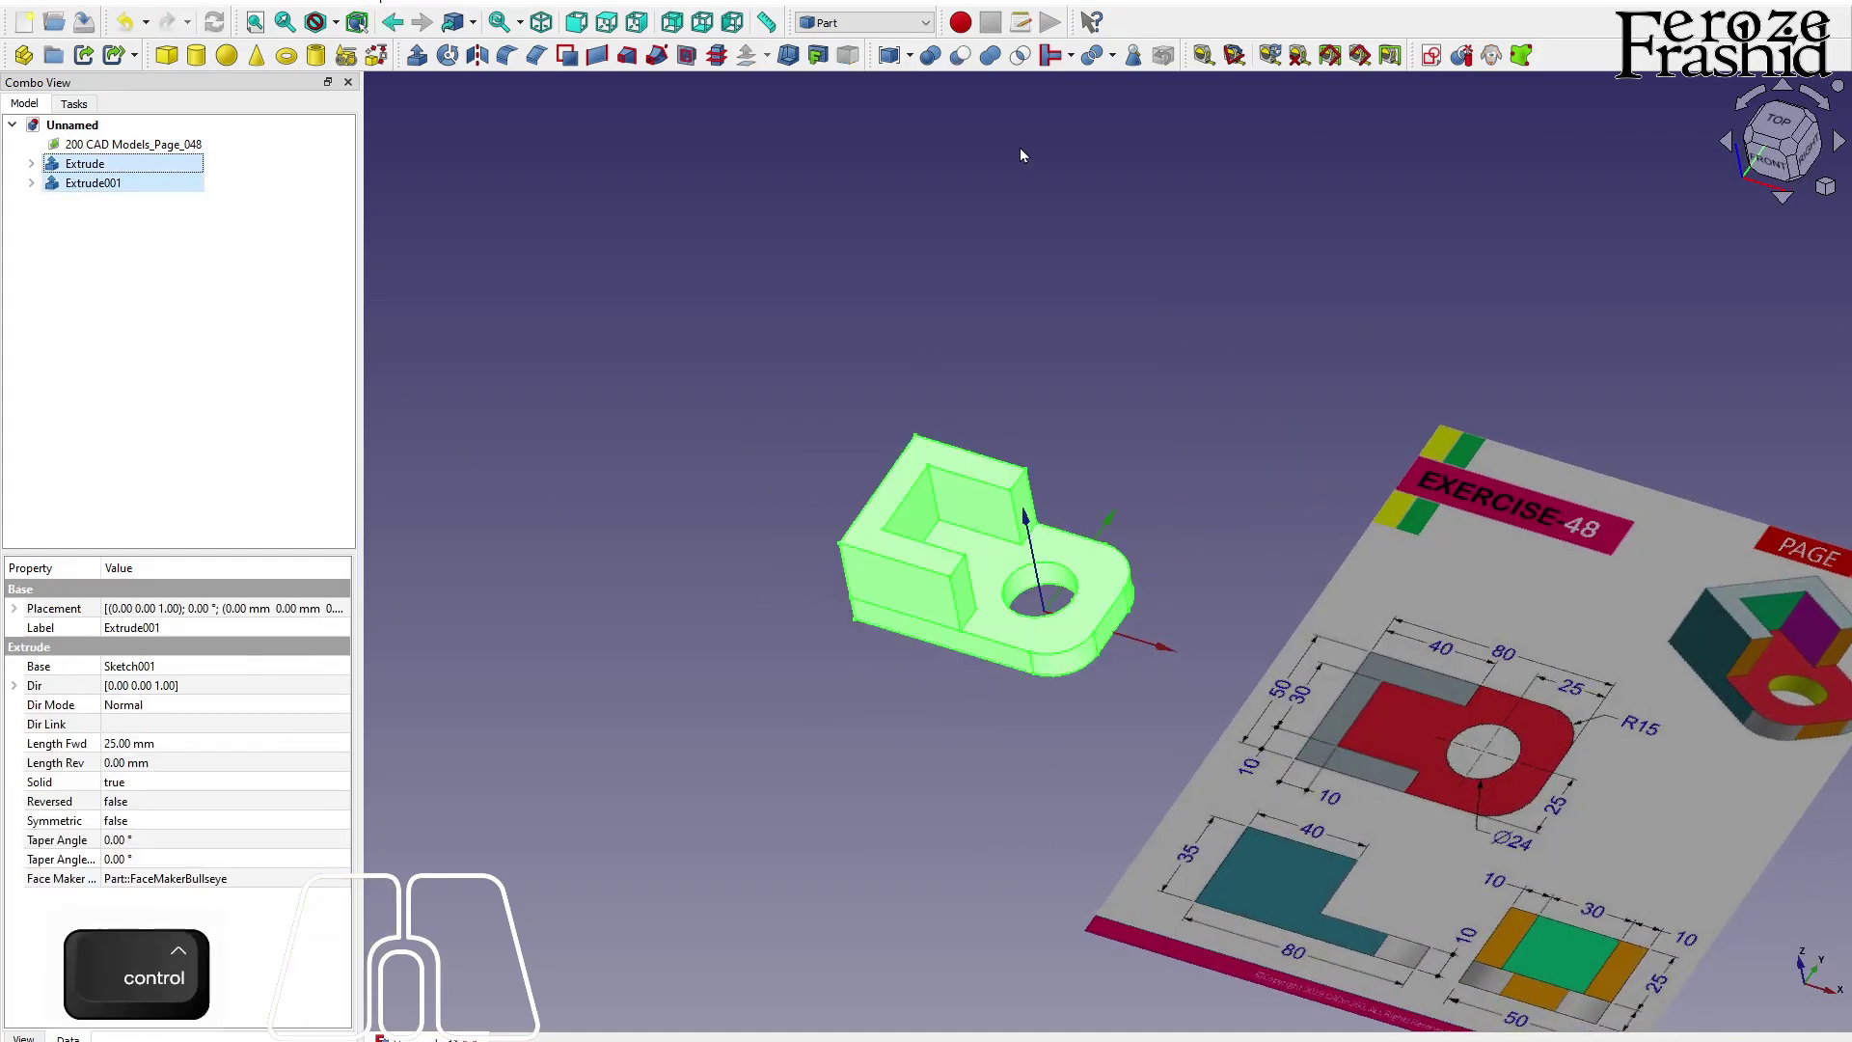
{"action": "left_click", "coordinate": [988, 58]}
{"action": "left_click", "coordinate": [82, 163]}
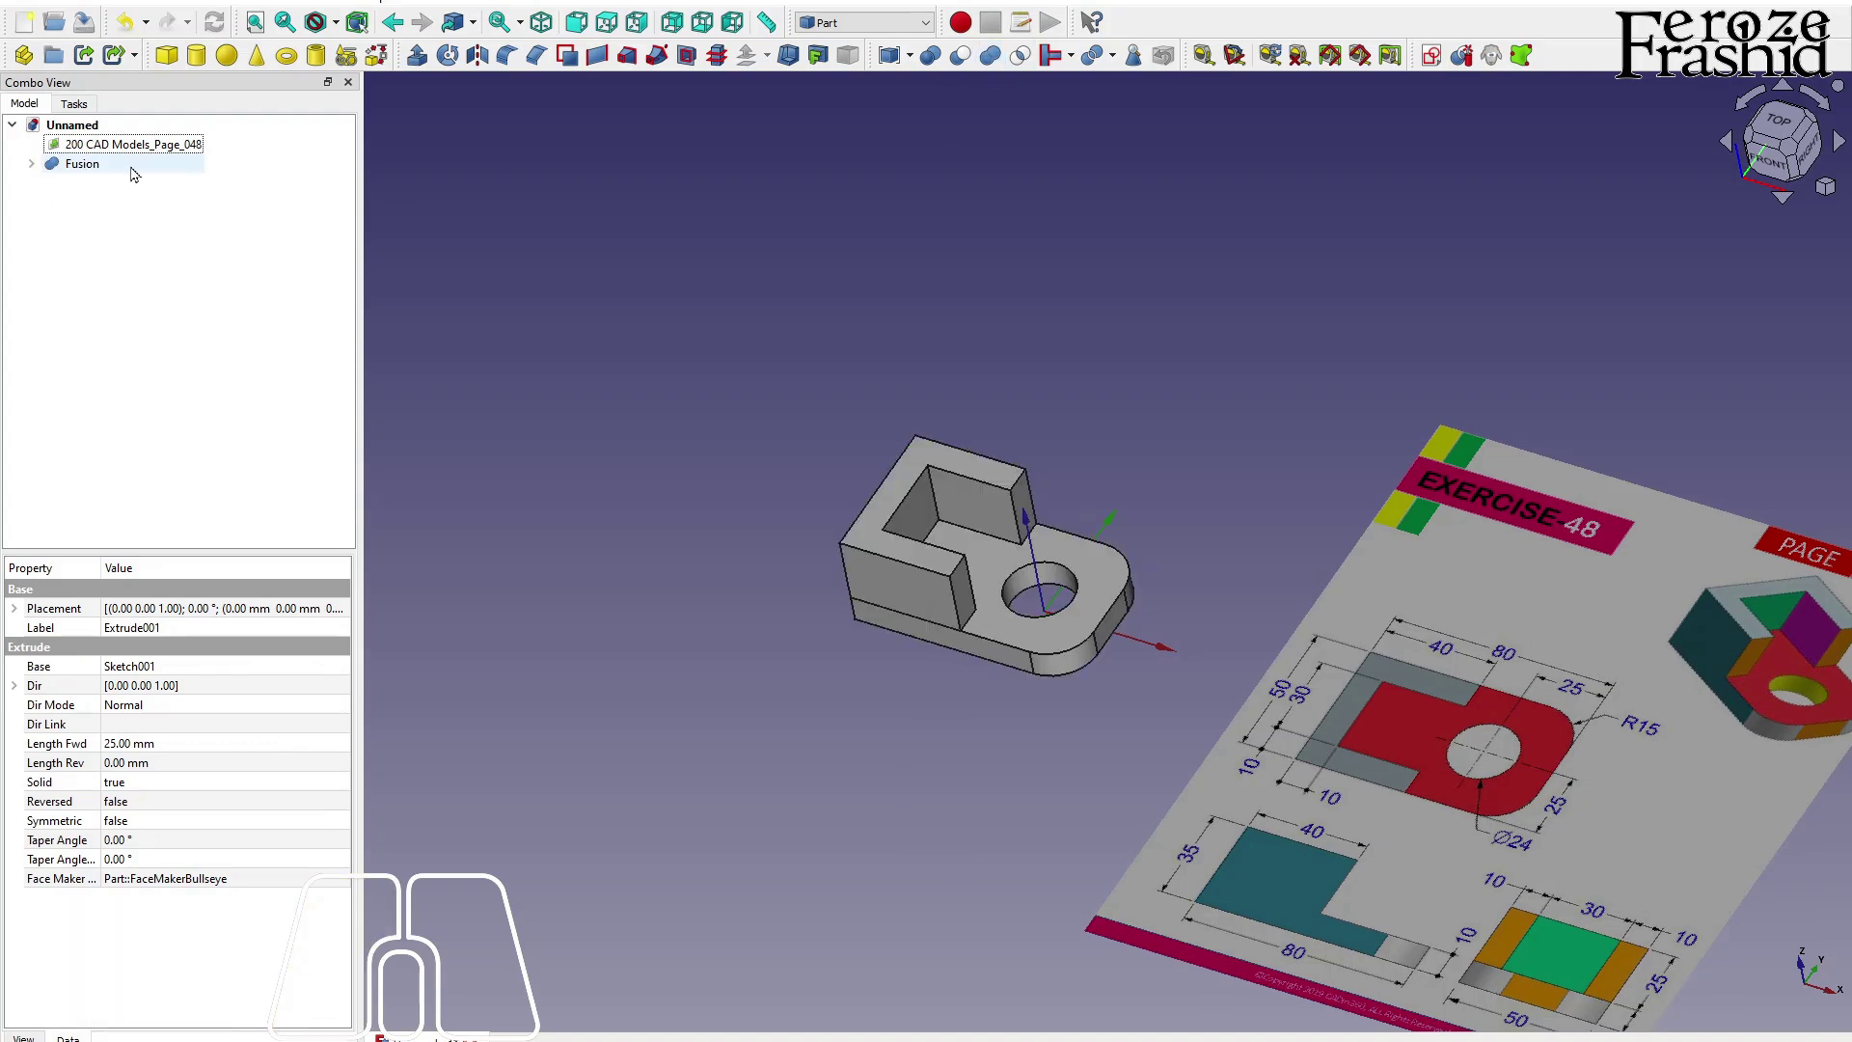
{"action": "left_click", "coordinate": [124, 687]}
{"action": "left_click", "coordinate": [124, 687]}
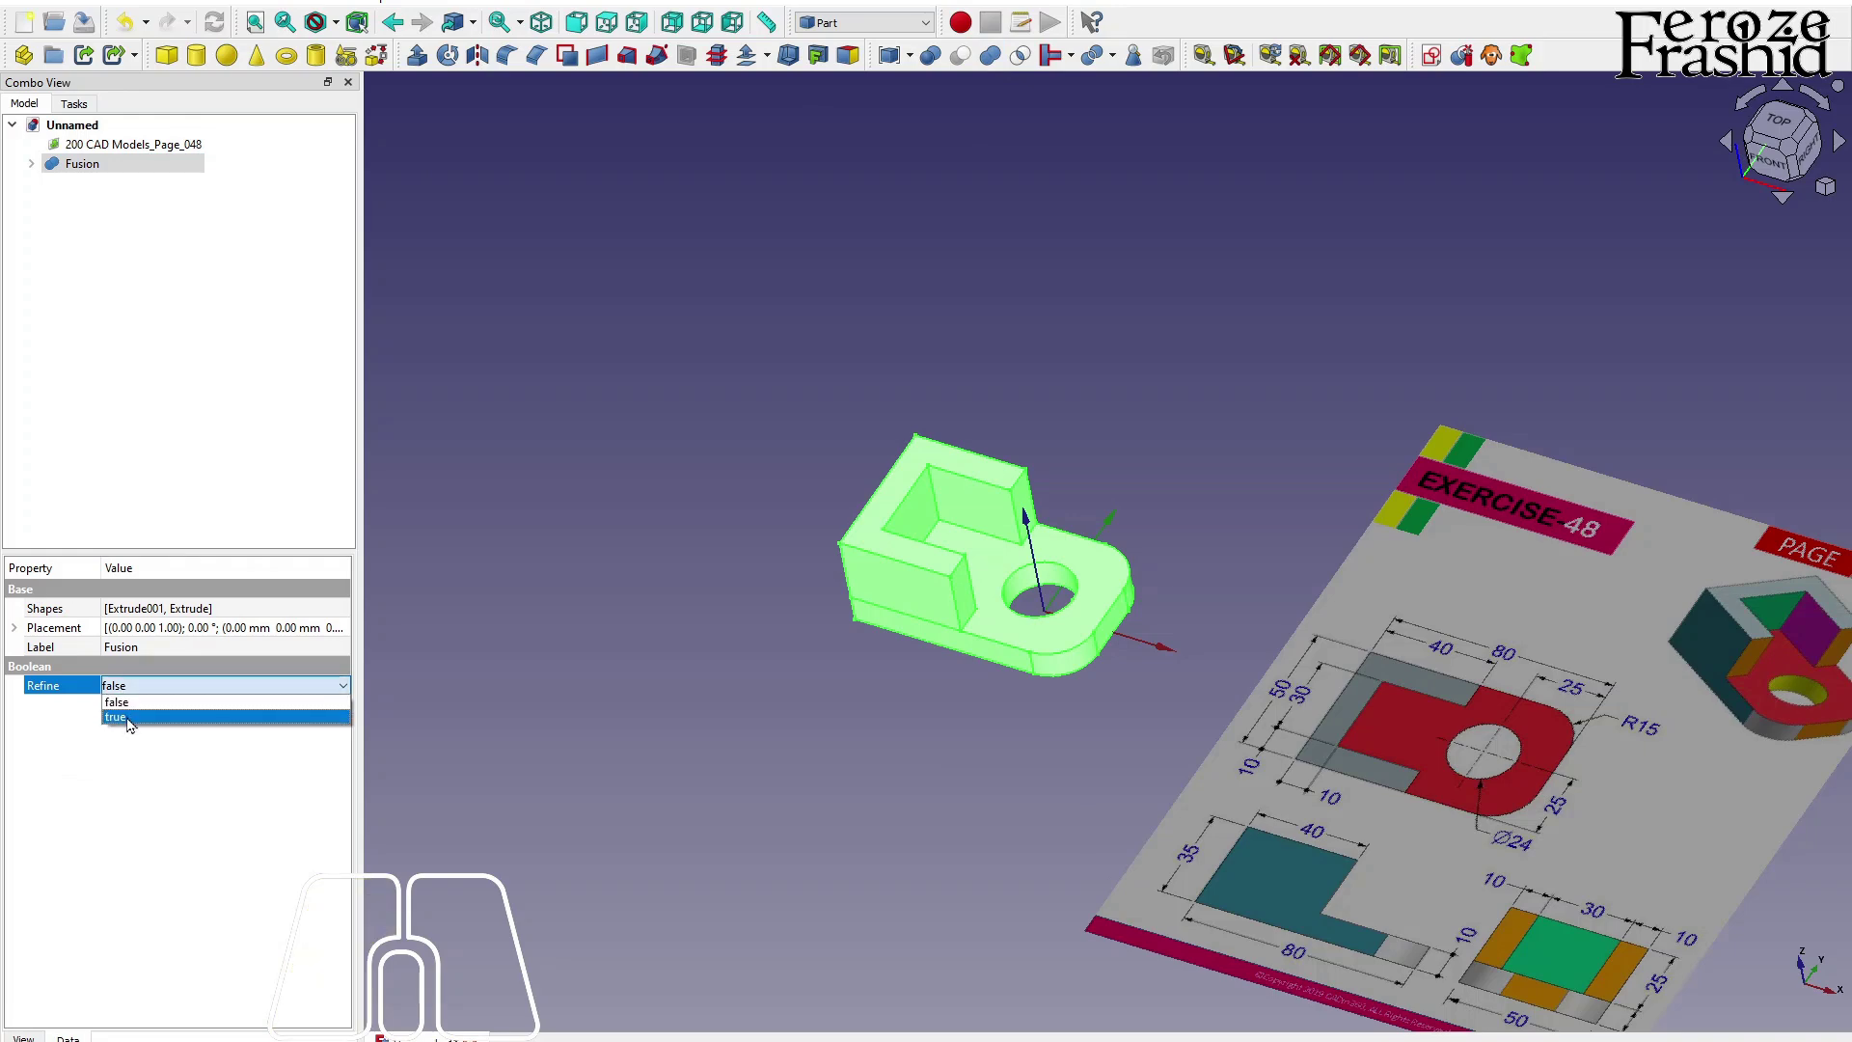
{"action": "left_click", "coordinate": [127, 723]}
{"action": "left_click", "coordinate": [490, 754]}
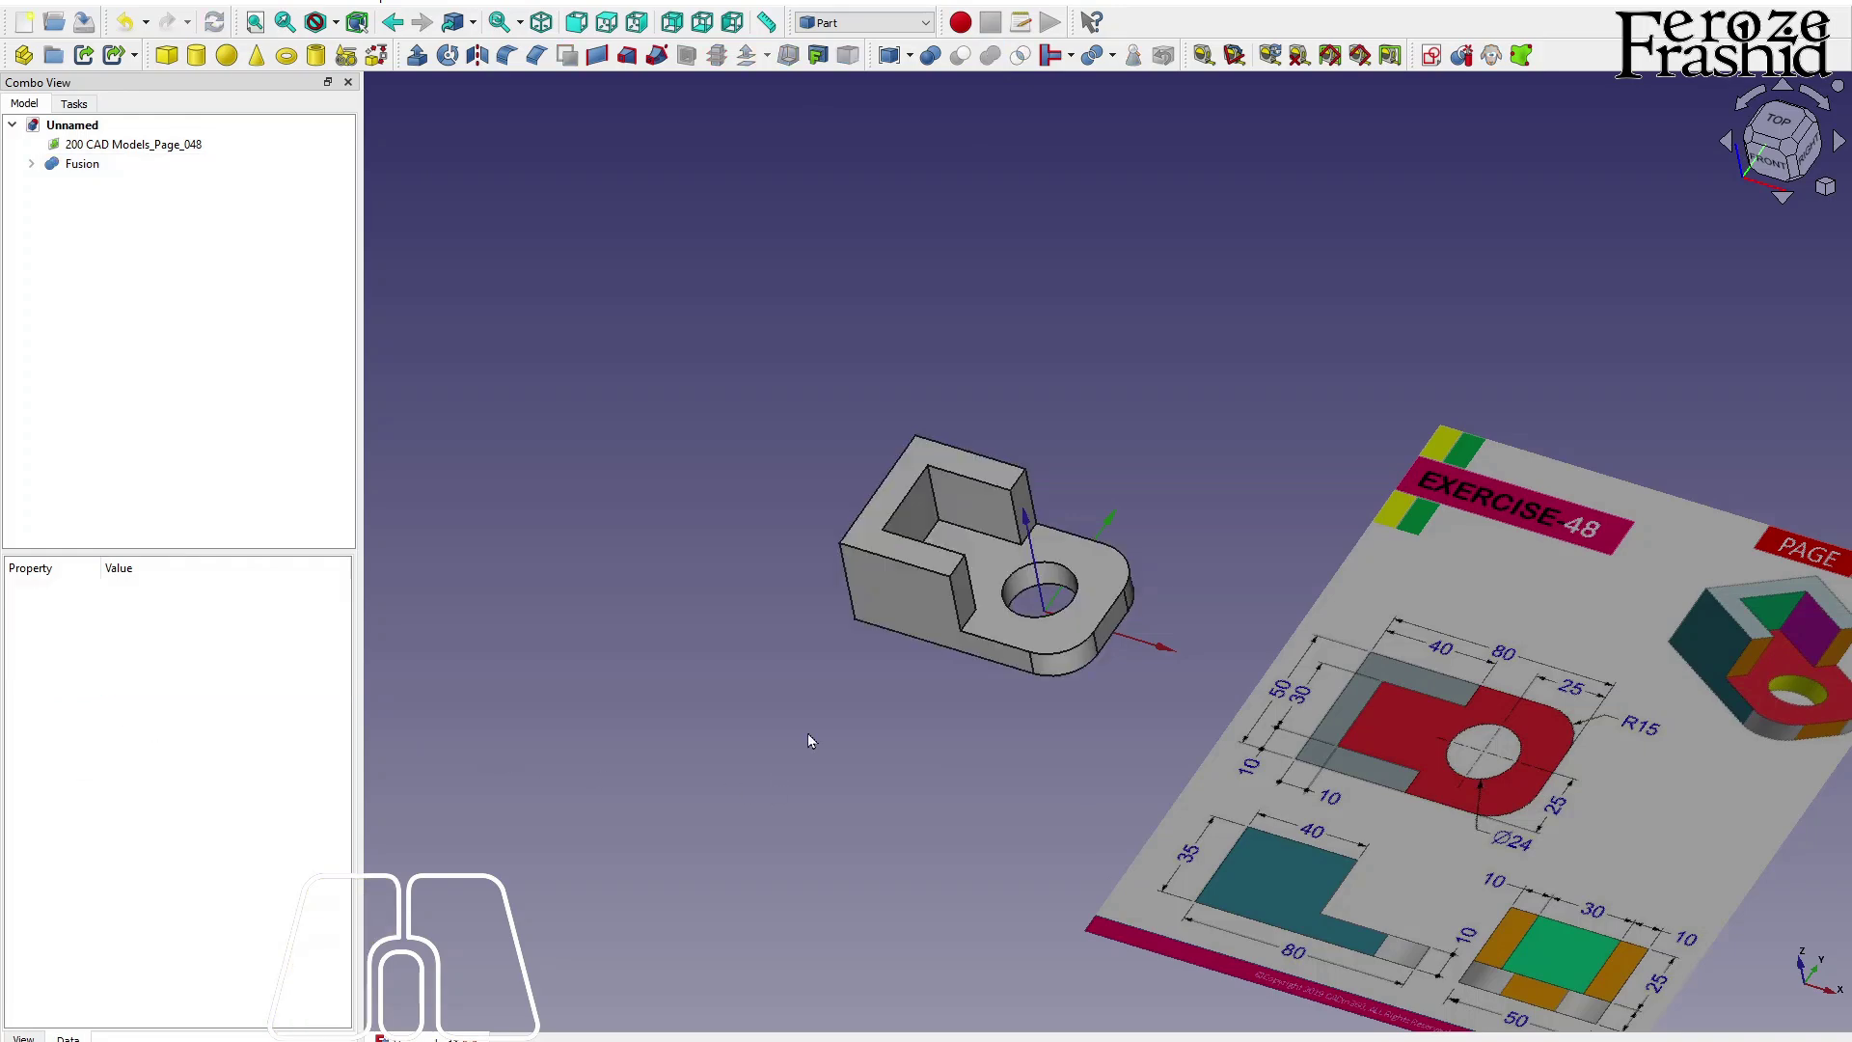
Turn the view to the underside and pick the part's flat bottom face with the hole for shelling.
{"action": "key", "text": "alt"}
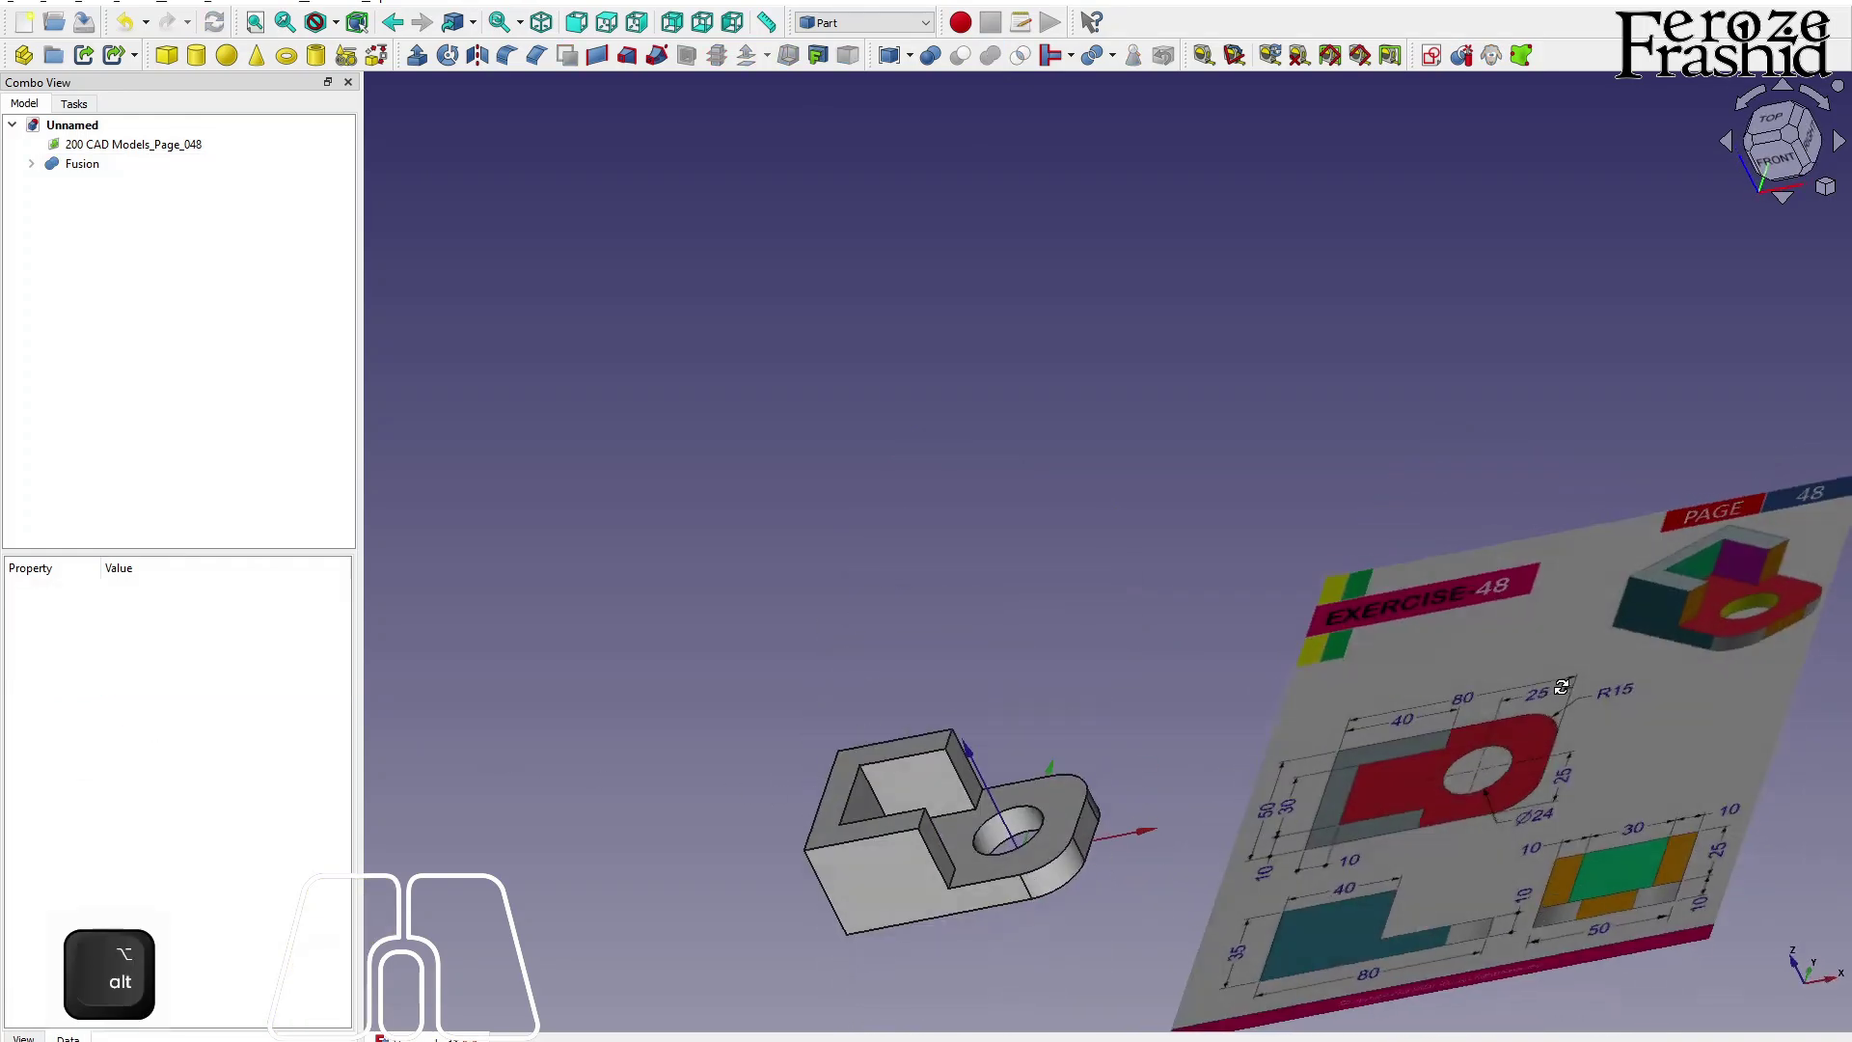
{"action": "scroll", "coordinate": [1224, 653], "scroll_direction": "down", "scroll_amount": 5}
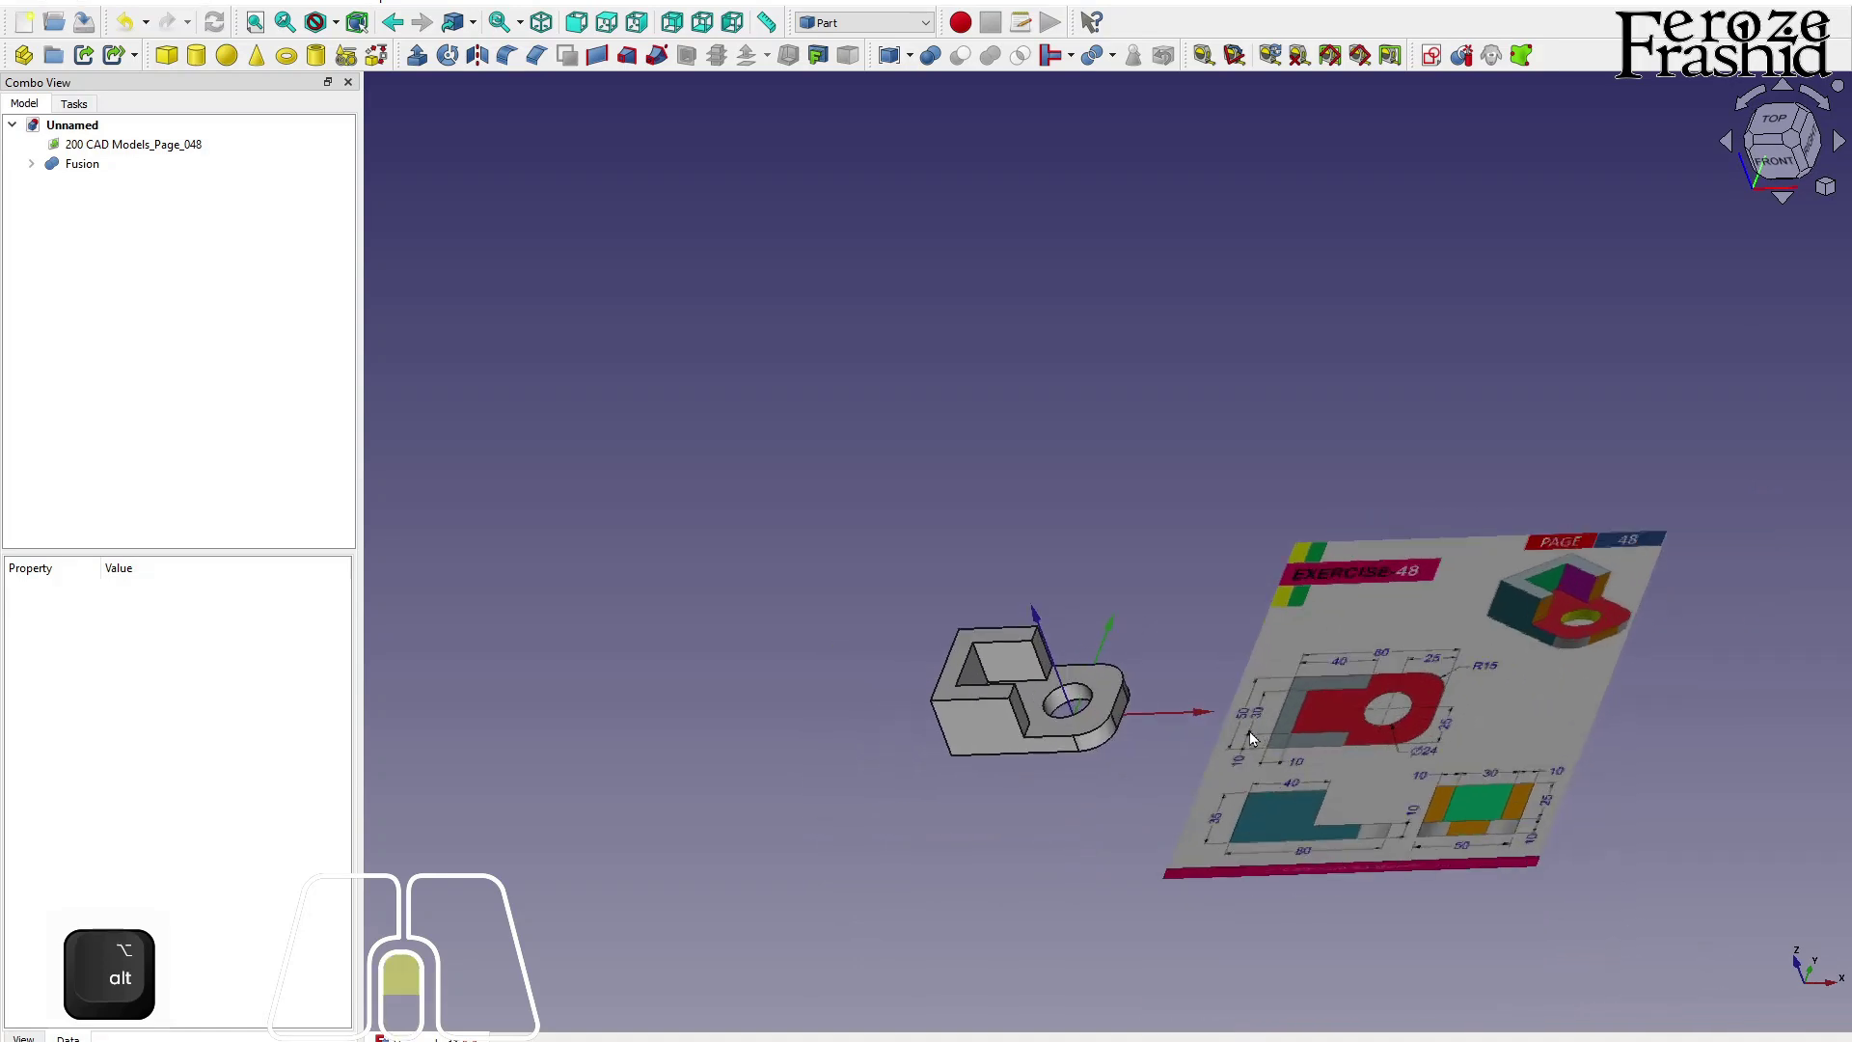
{"action": "scroll", "coordinate": [1251, 738], "scroll_direction": "up", "scroll_amount": 5}
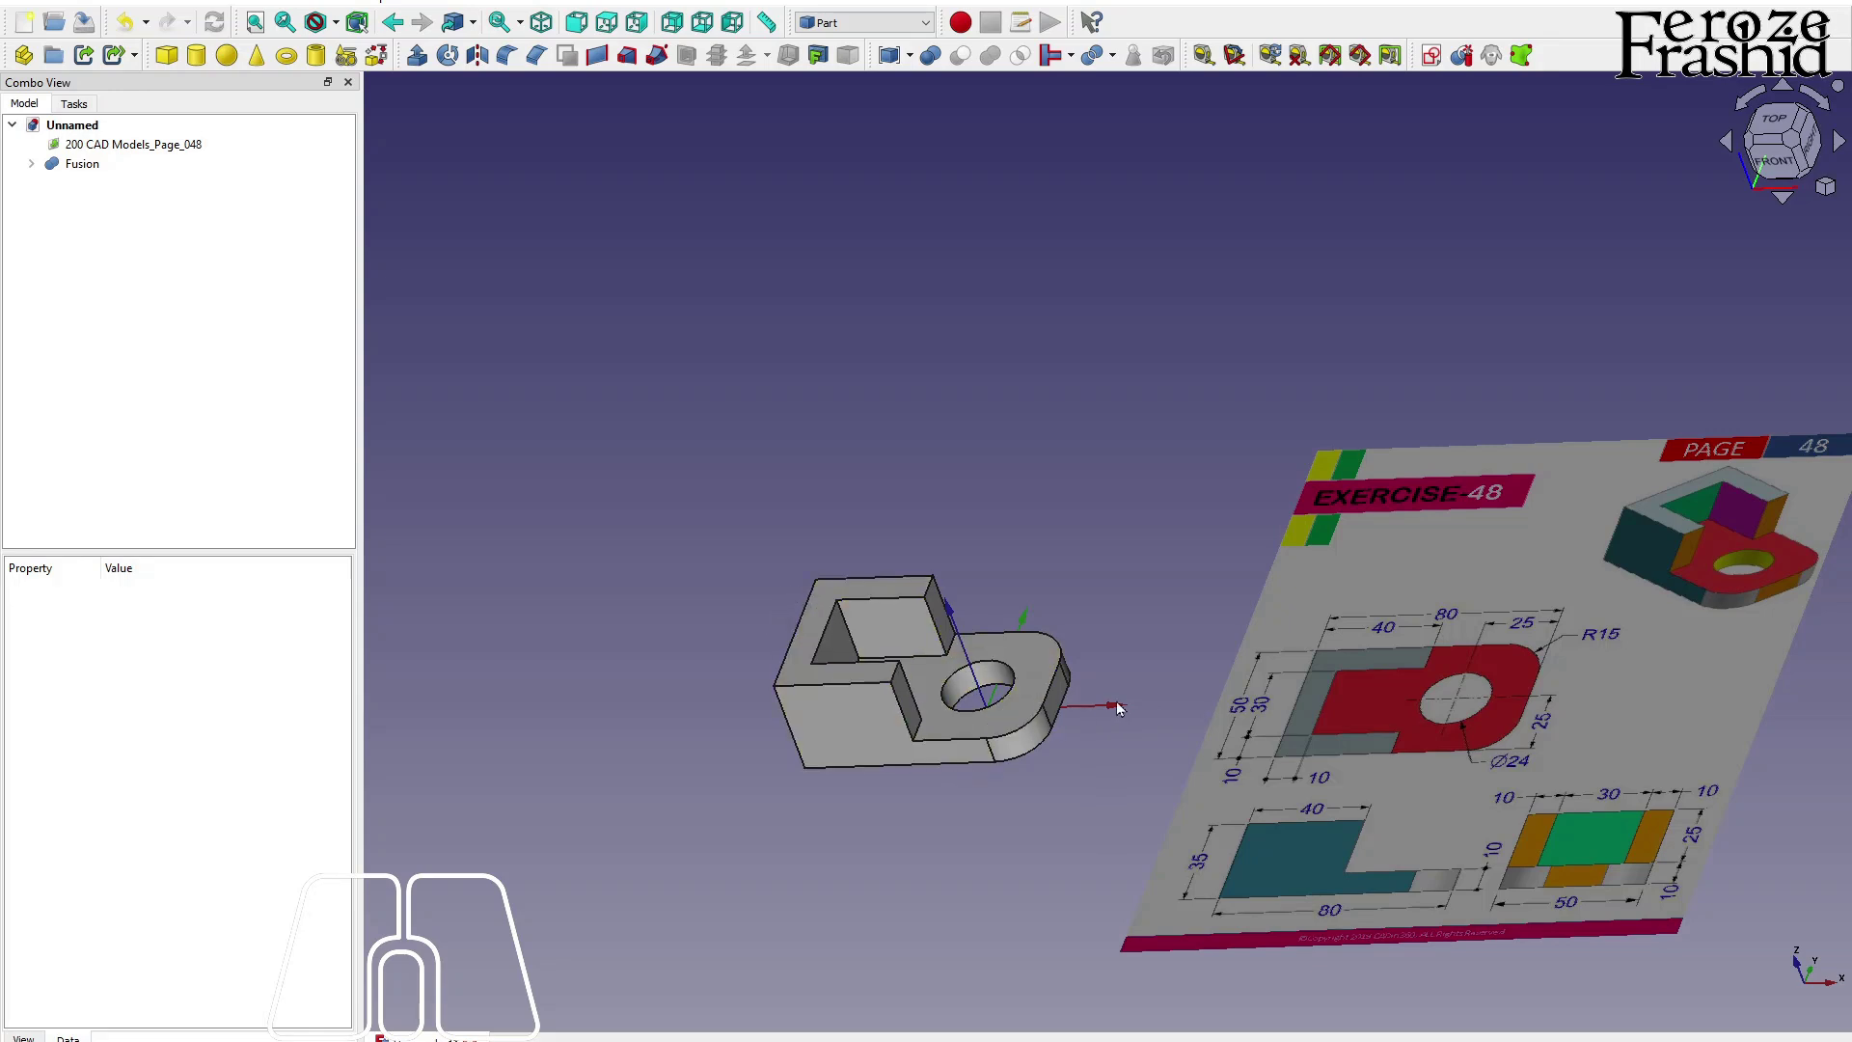
{"action": "scroll", "coordinate": [1052, 744], "scroll_direction": "up", "scroll_amount": 2}
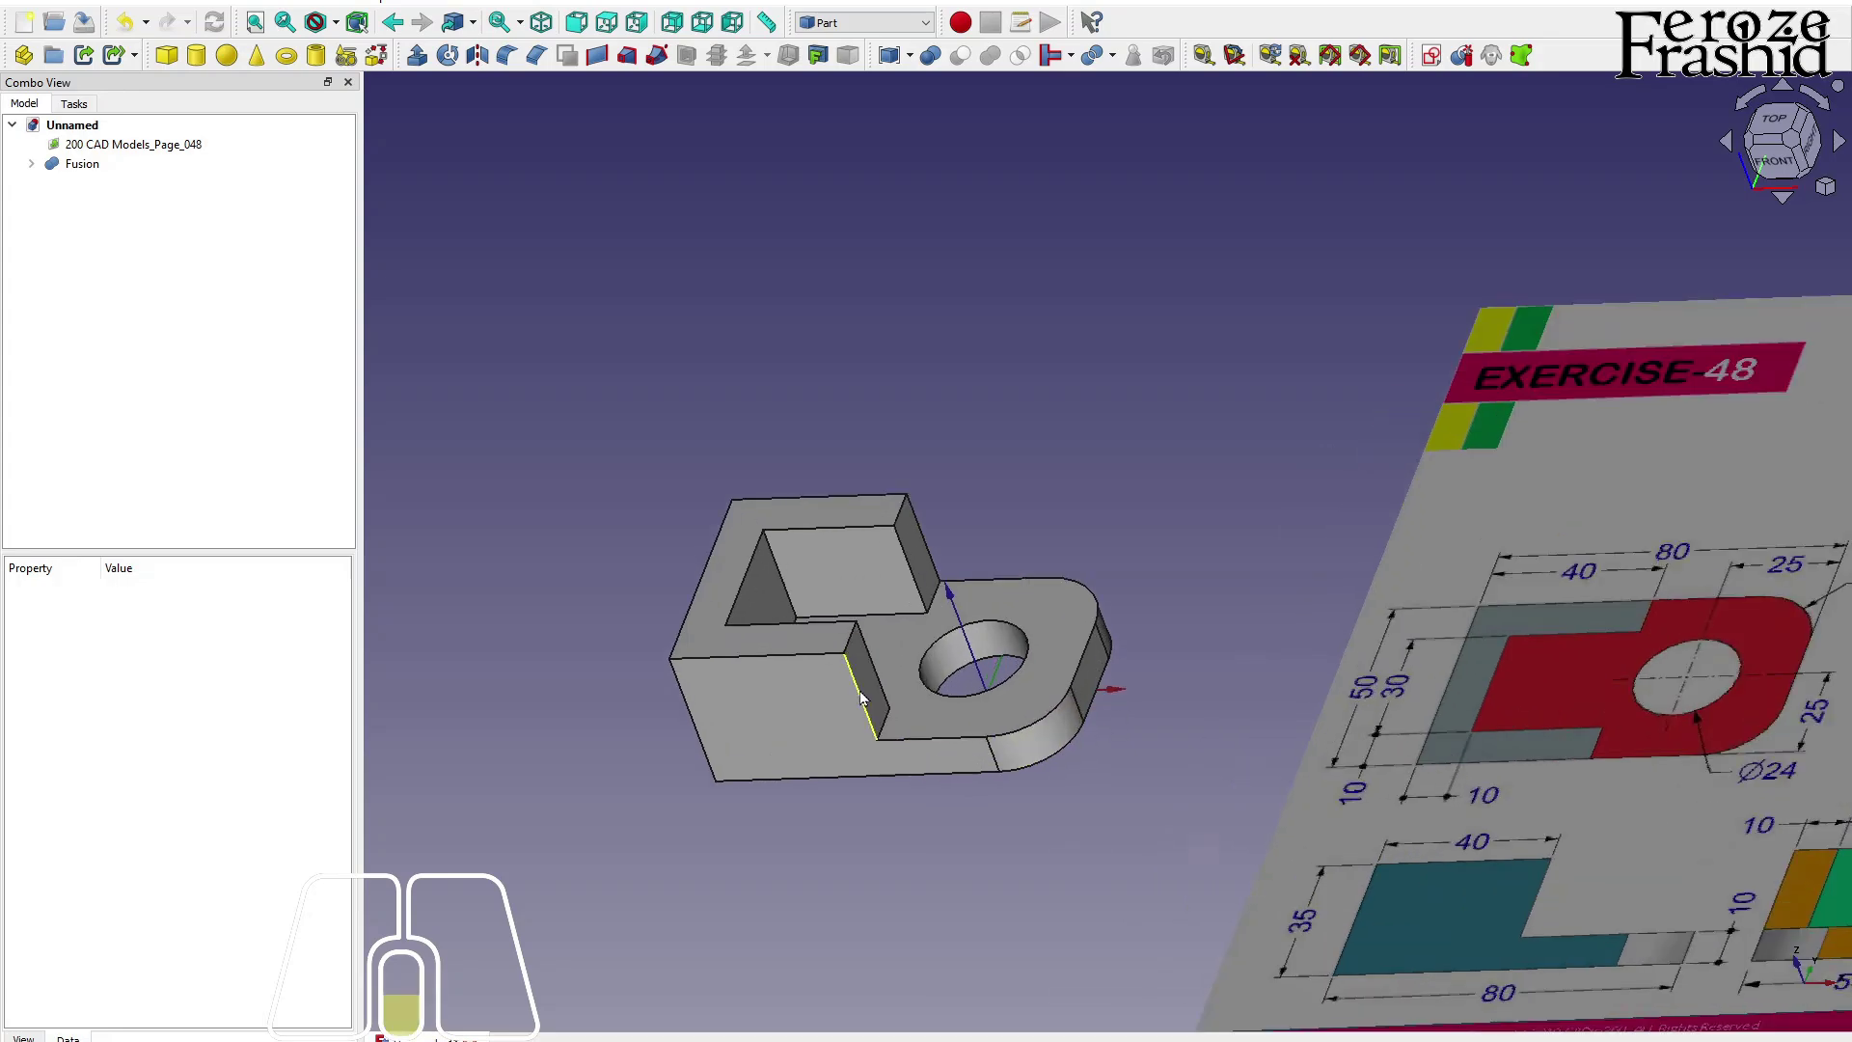
{"action": "scroll", "coordinate": [865, 743], "scroll_direction": "up", "scroll_amount": 4}
{"action": "key", "text": "alt"}
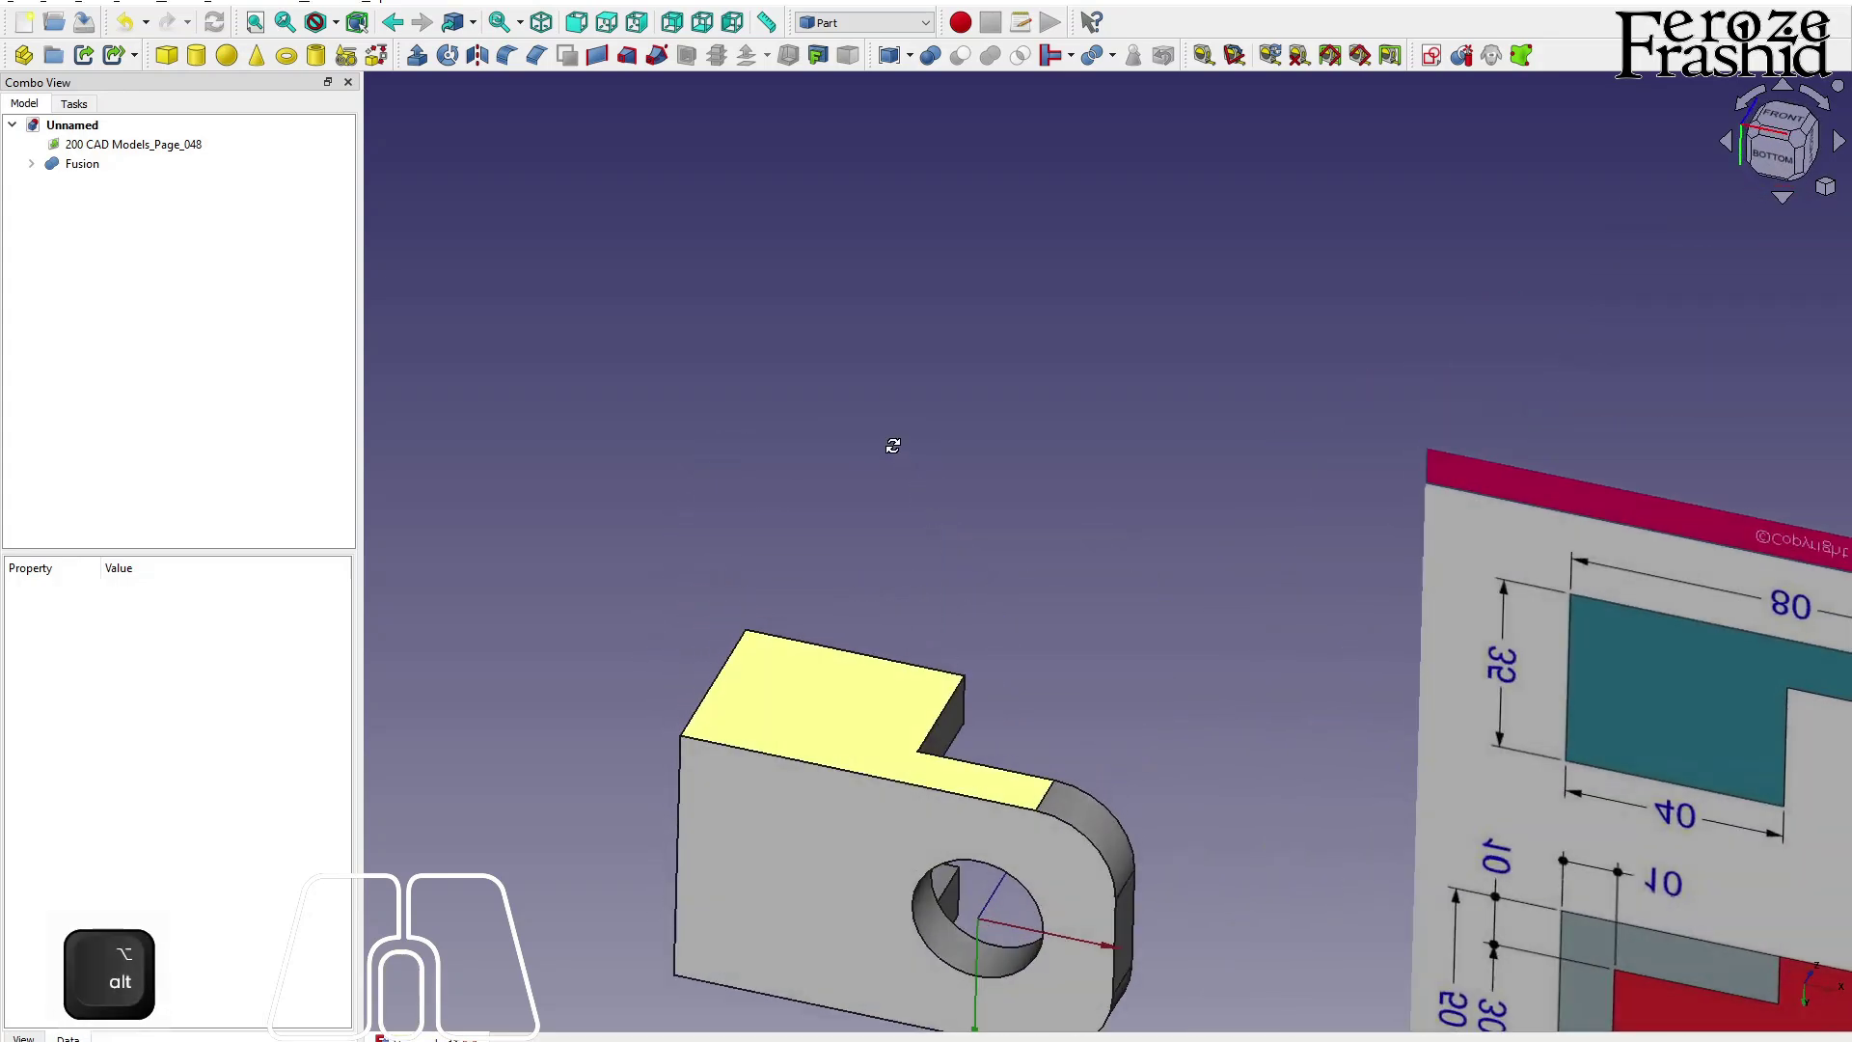
{"action": "left_click", "coordinate": [837, 808]}
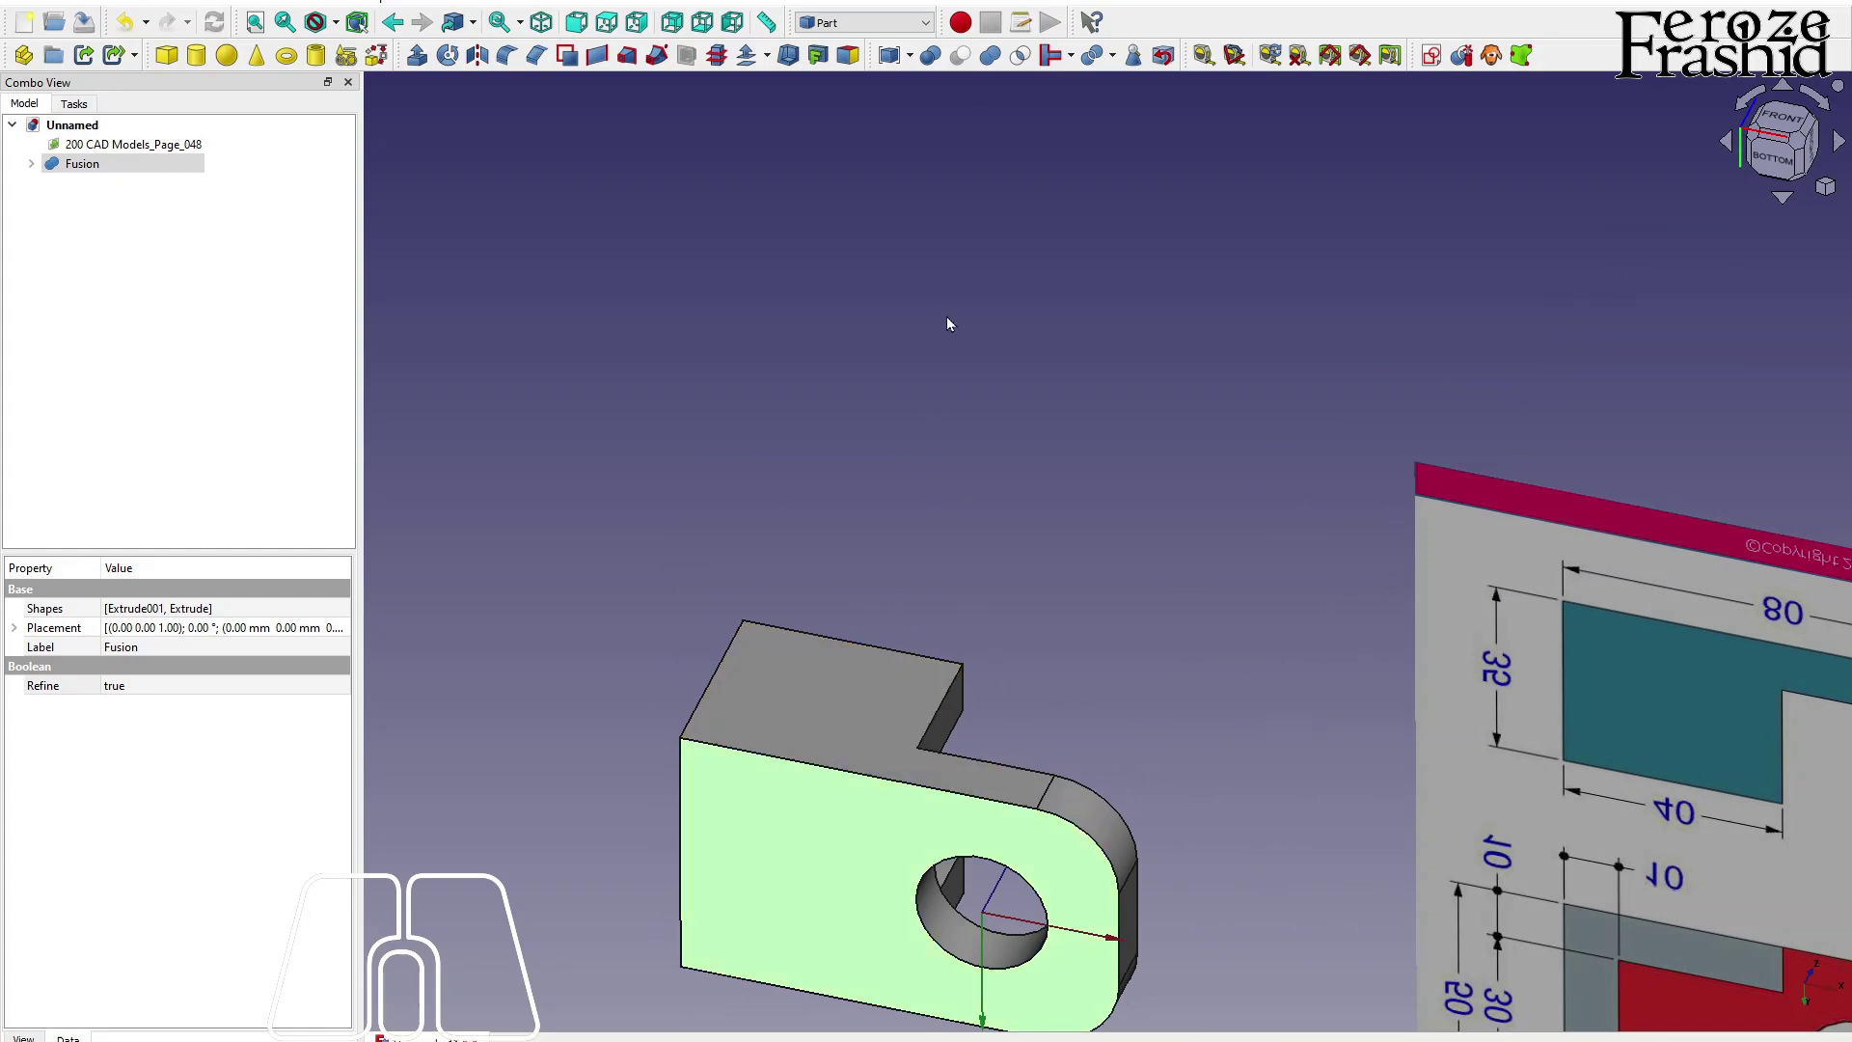
{"action": "left_click", "coordinate": [788, 56]}
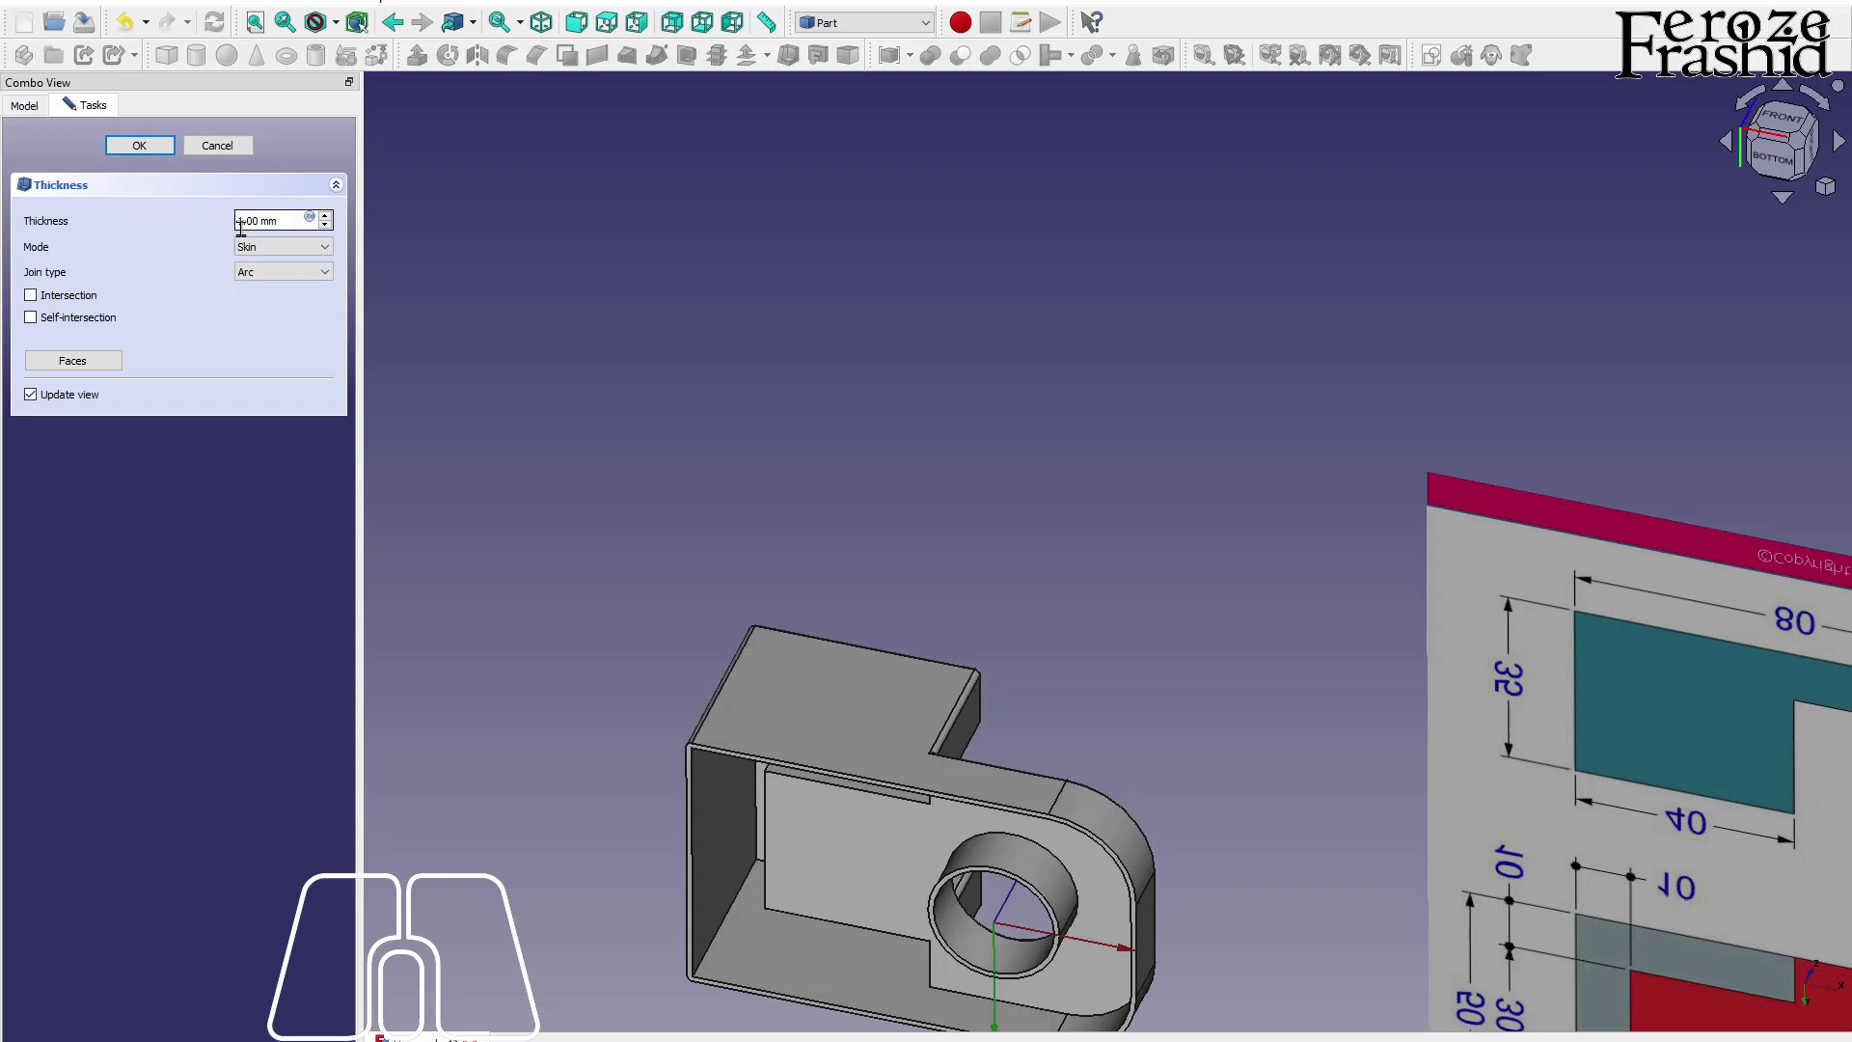
Set the Thickness value to -2 mm and confirm the shell.
{"action": "type", "text": "-"}
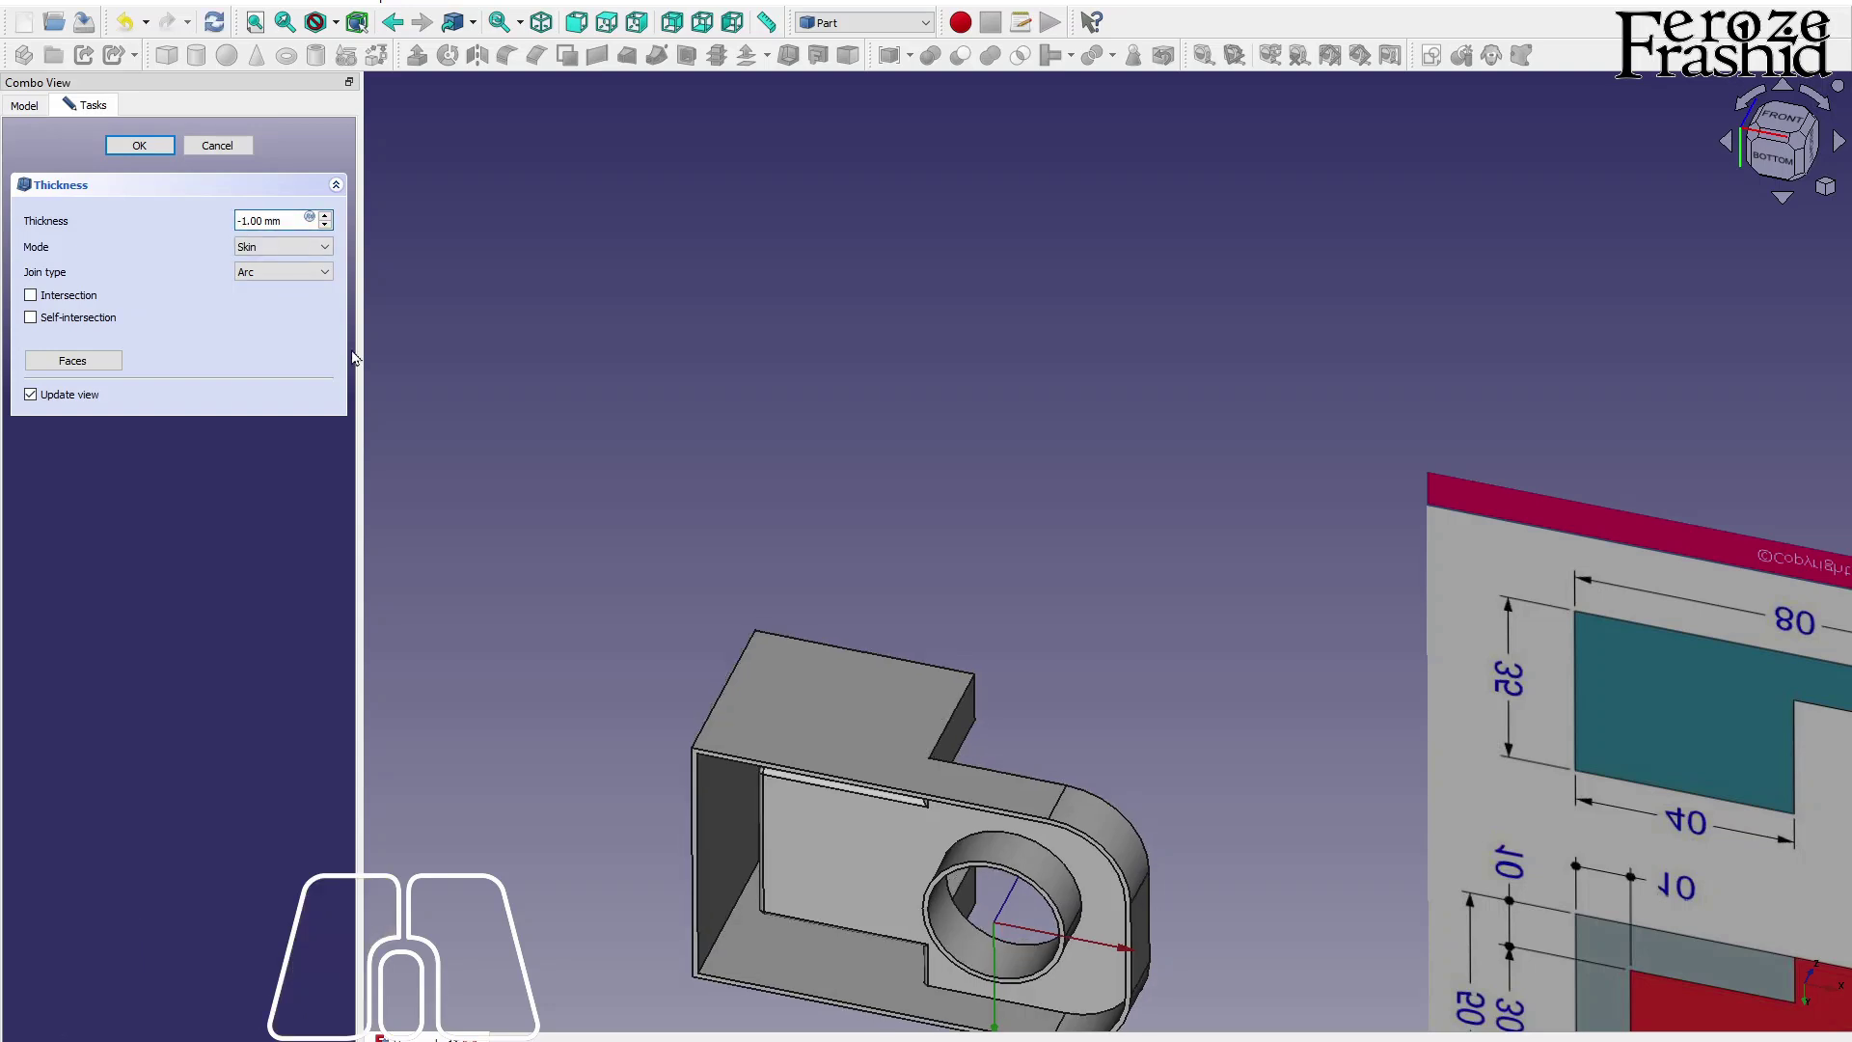
{"action": "key", "text": "shift+Right"}
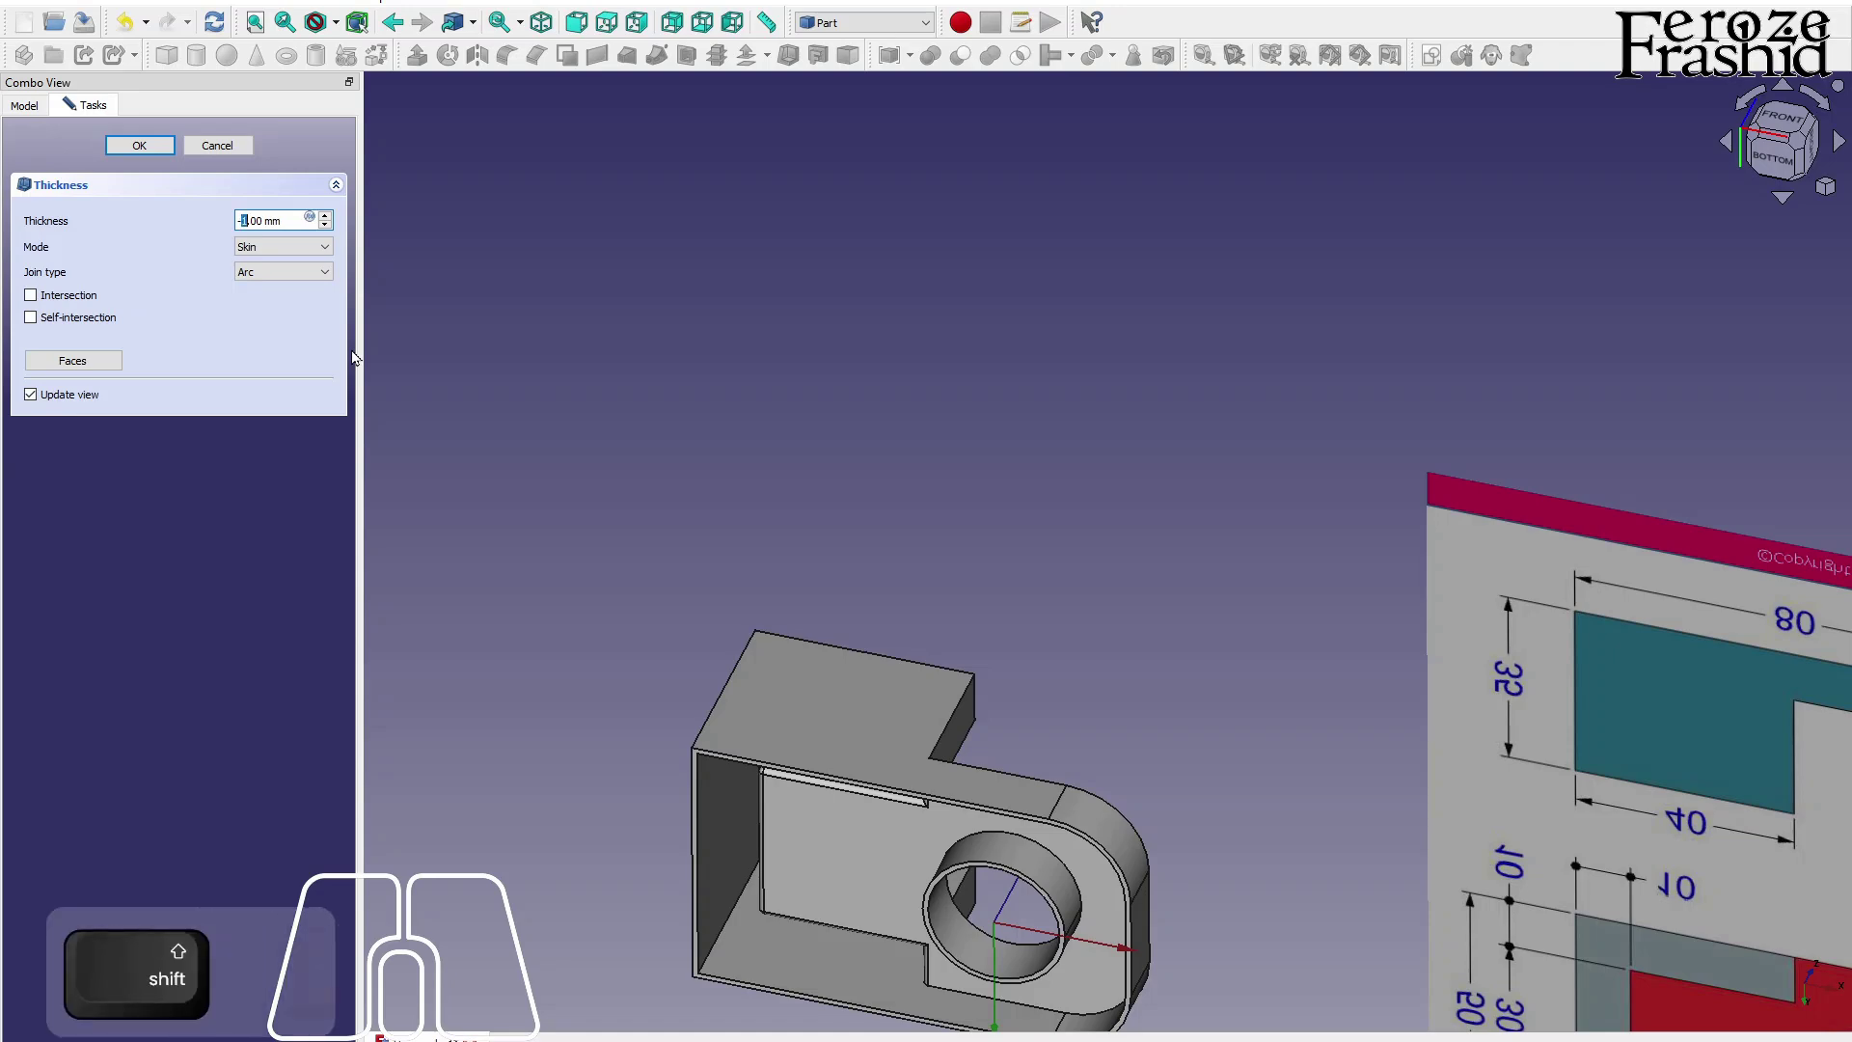
{"action": "type", "text": "2"}
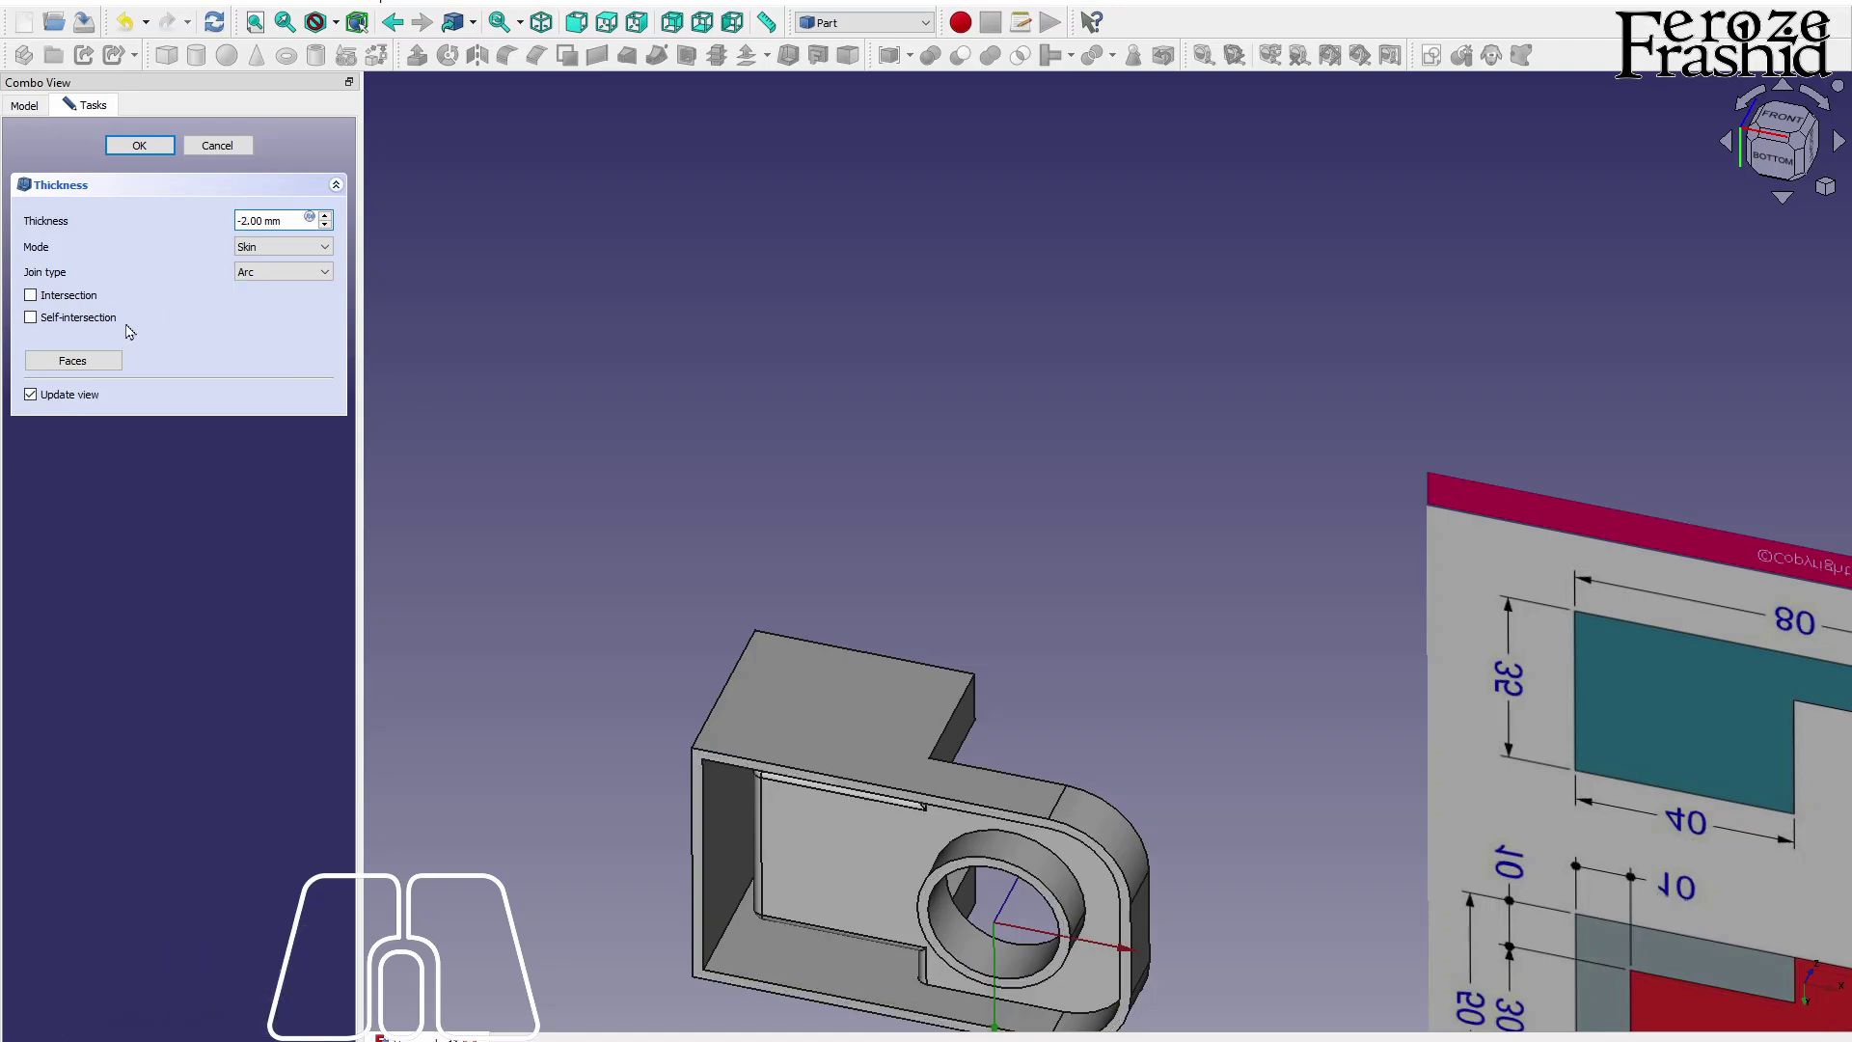
{"action": "left_click", "coordinate": [142, 146]}
{"action": "key", "text": "alt"}
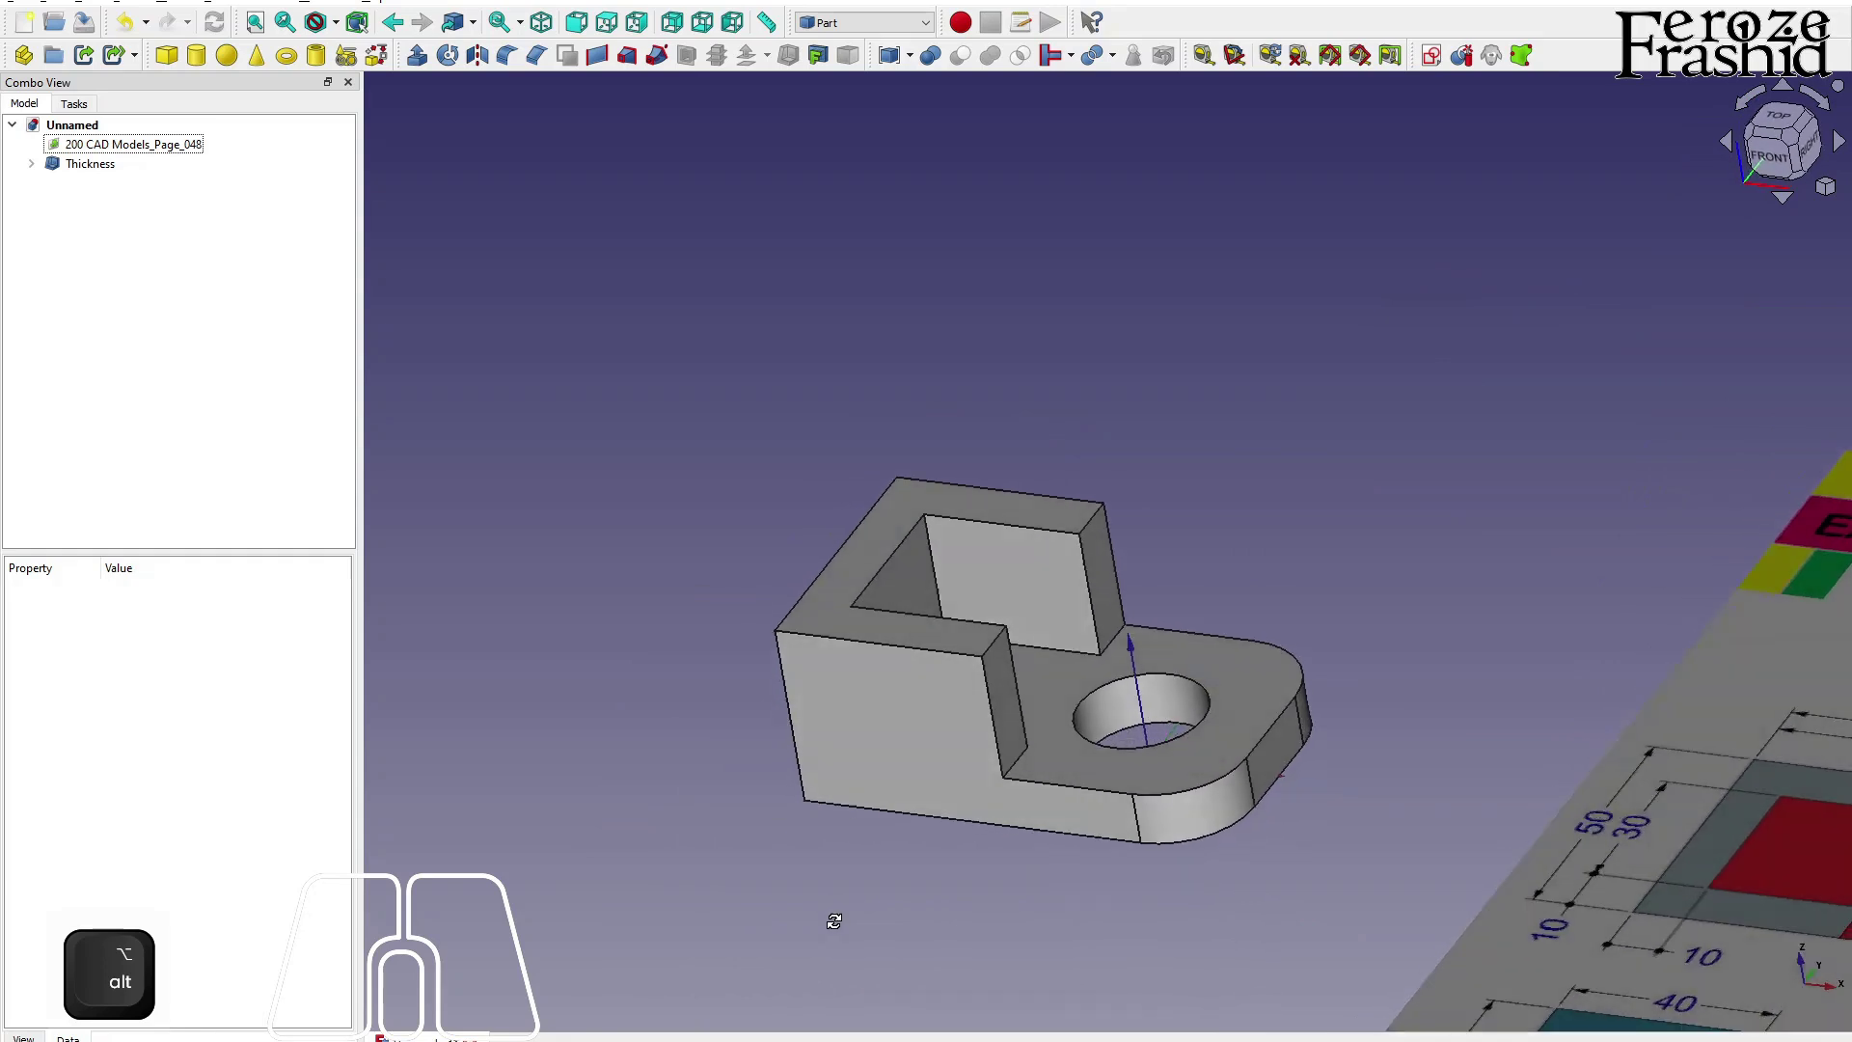
Toggle off the axis cross with A, C and zoom out to frame the hollow bracket.
{"action": "key", "text": "a"}
{"action": "key", "text": "c"}
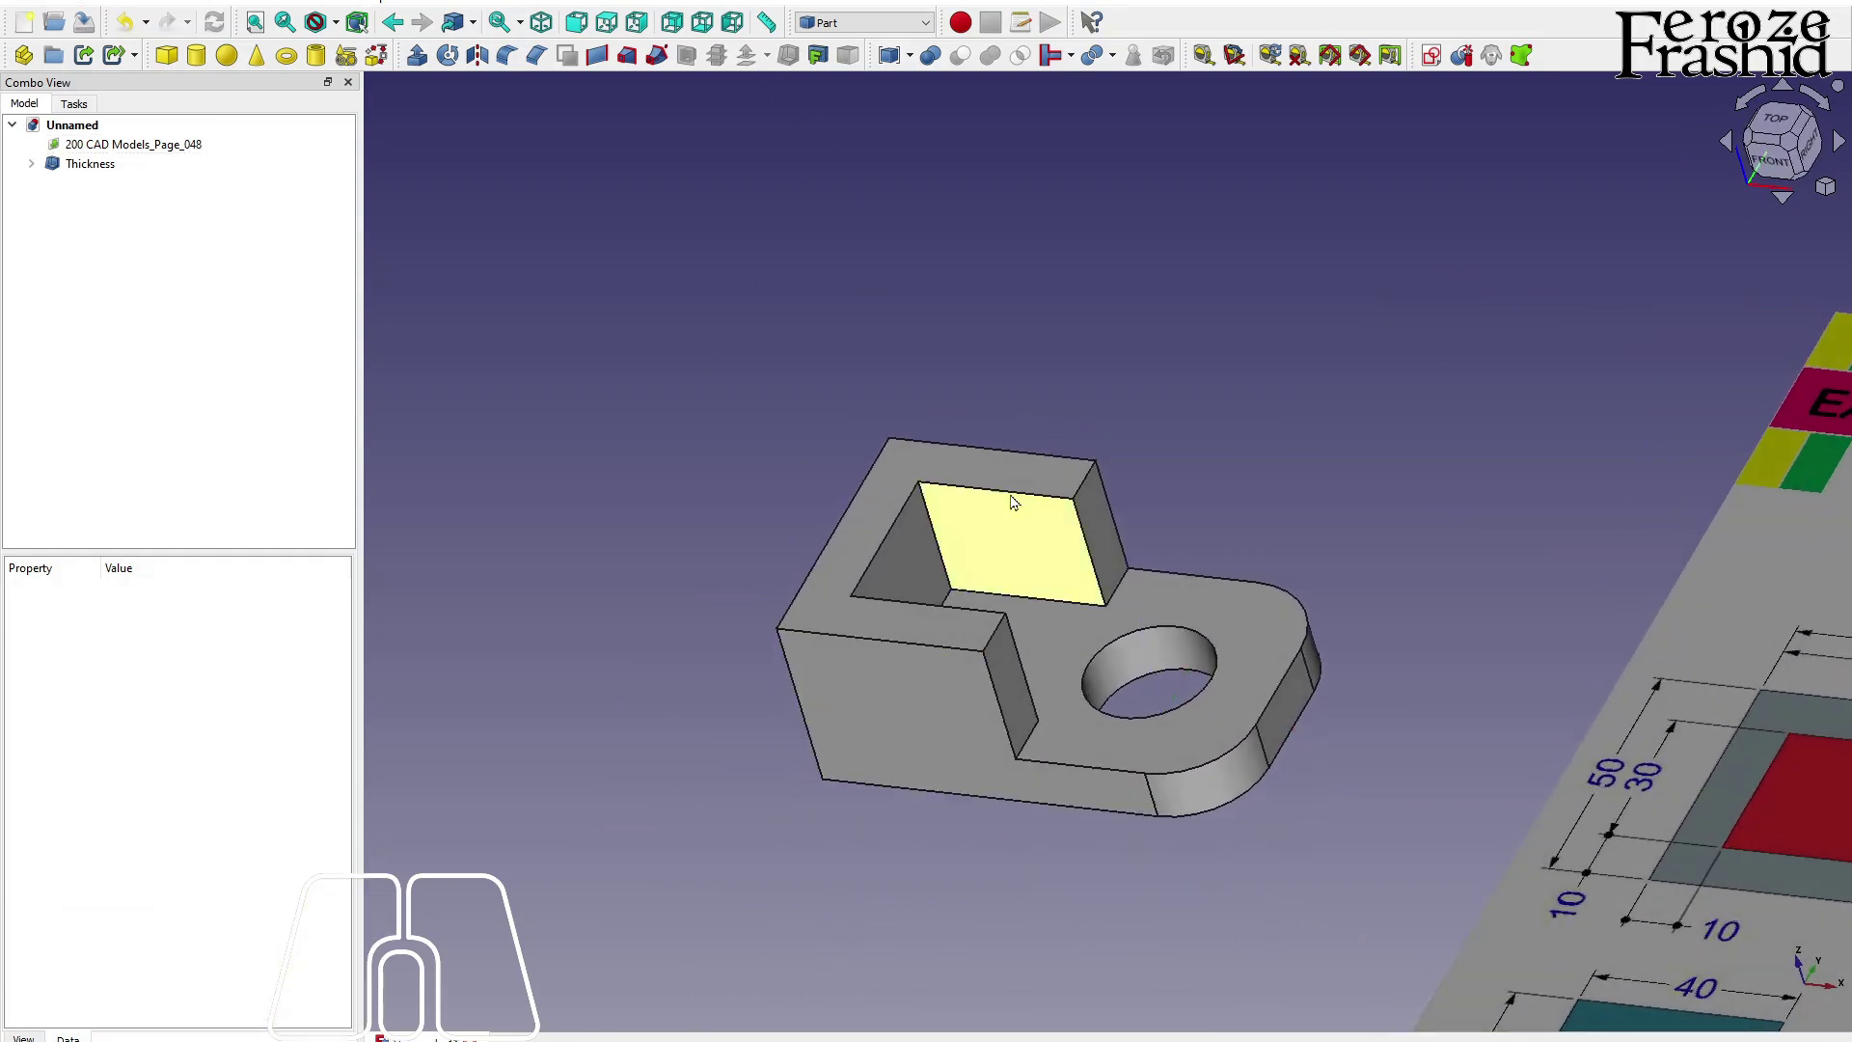
{"action": "scroll", "coordinate": [960, 399], "scroll_direction": "down", "scroll_amount": 1}
{"action": "scroll", "coordinate": [849, 482], "scroll_direction": "down", "scroll_amount": 2}
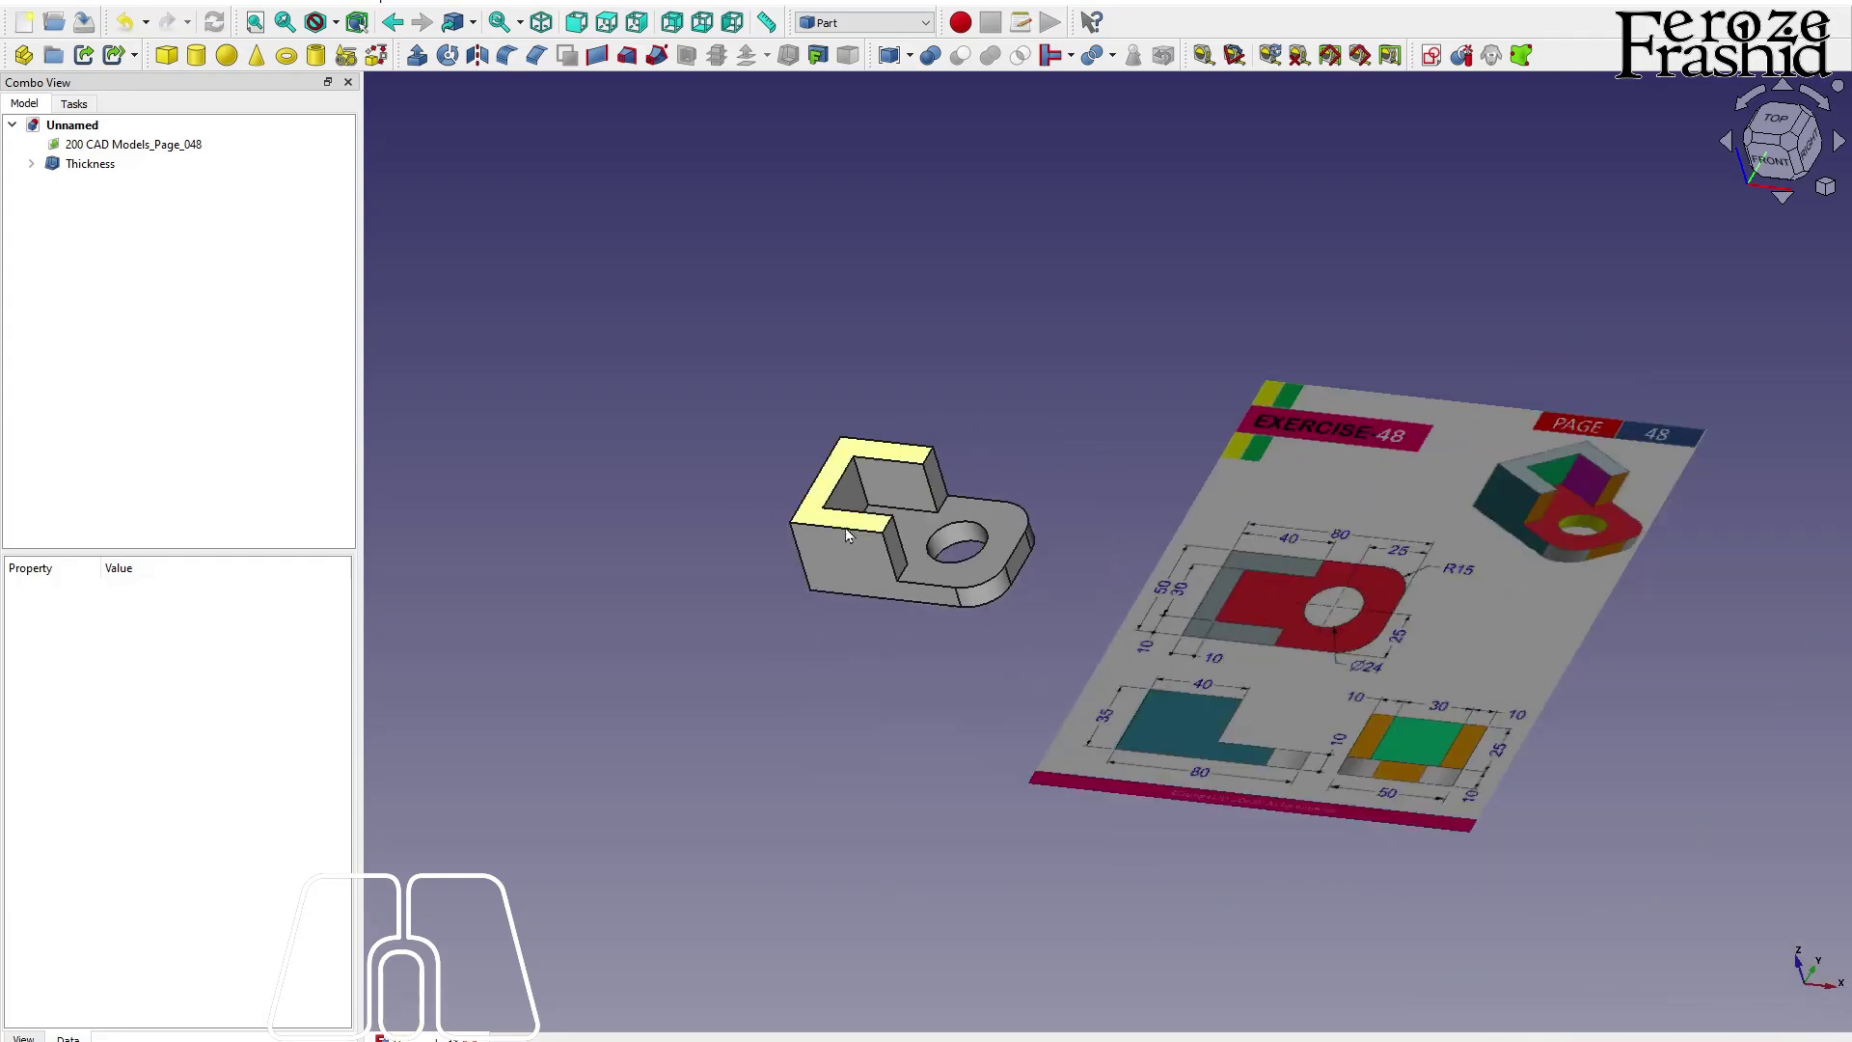
{"action": "scroll", "coordinate": [1198, 505], "scroll_direction": "up", "scroll_amount": 2}
{"action": "scroll", "coordinate": [908, 501], "scroll_direction": "down", "scroll_amount": 1}
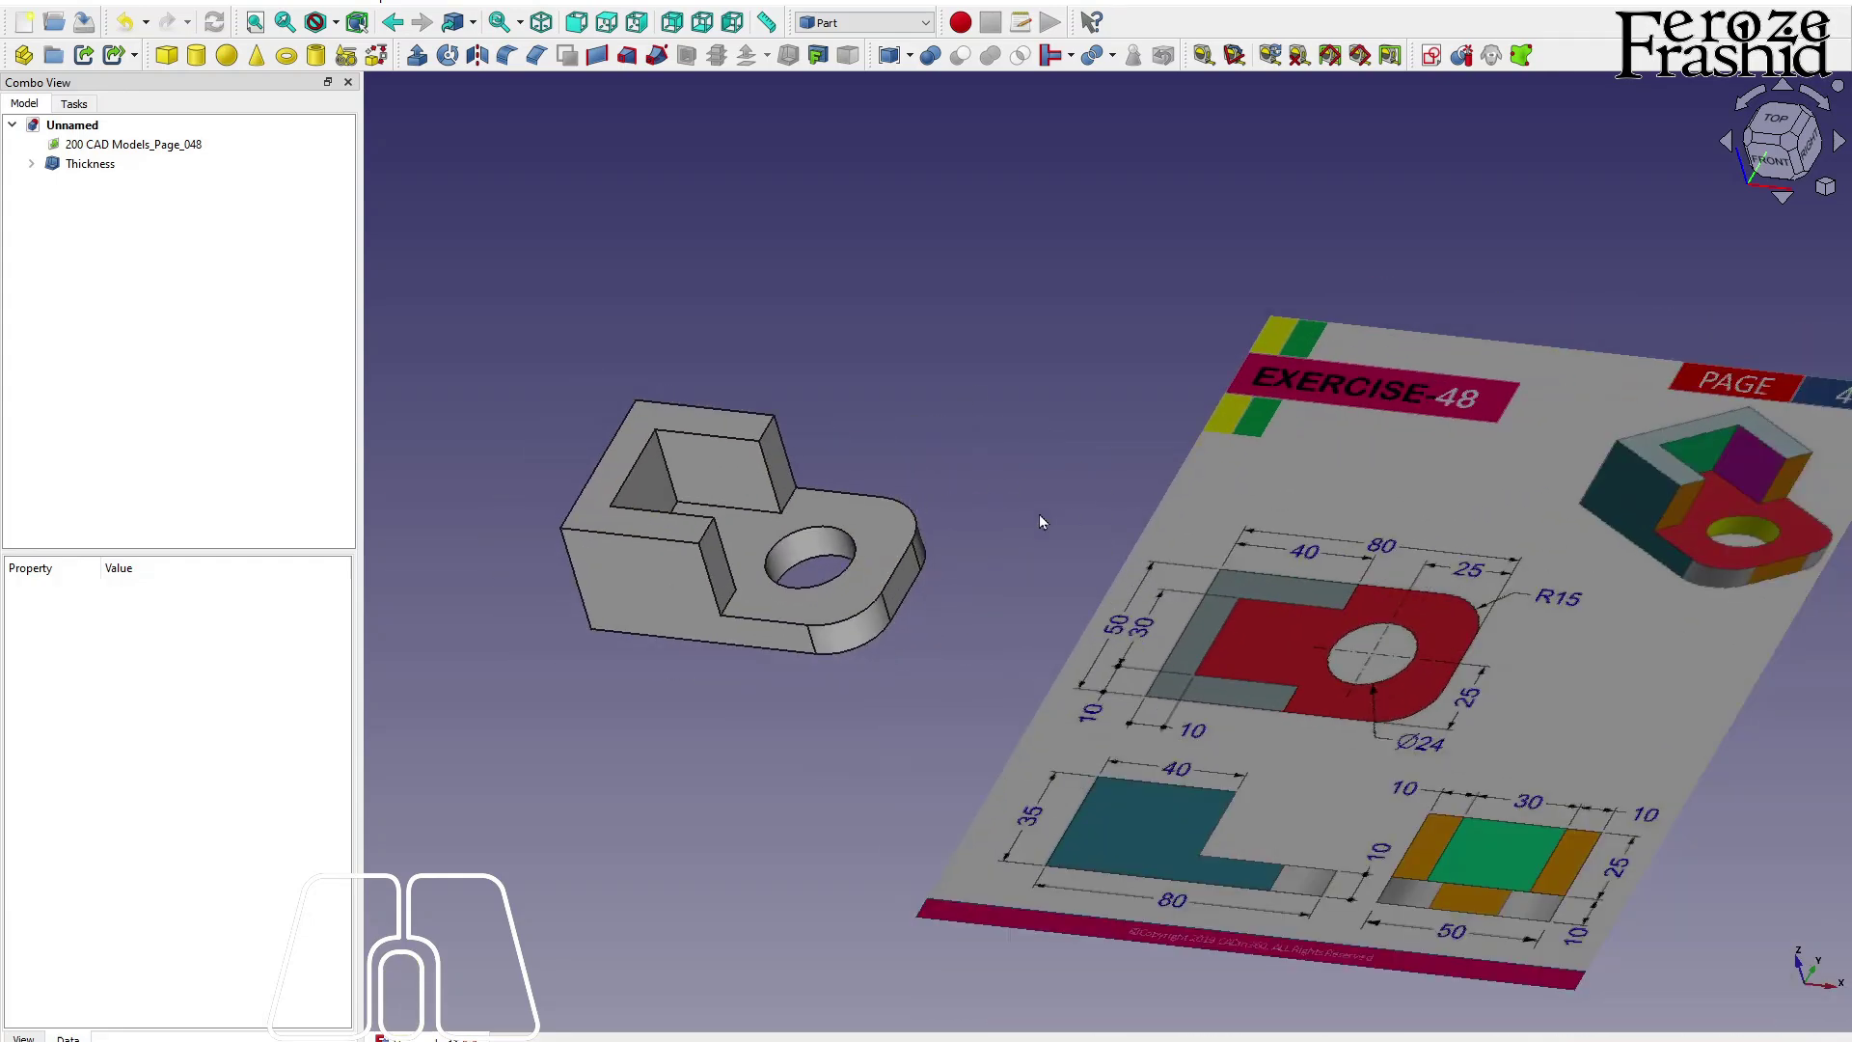